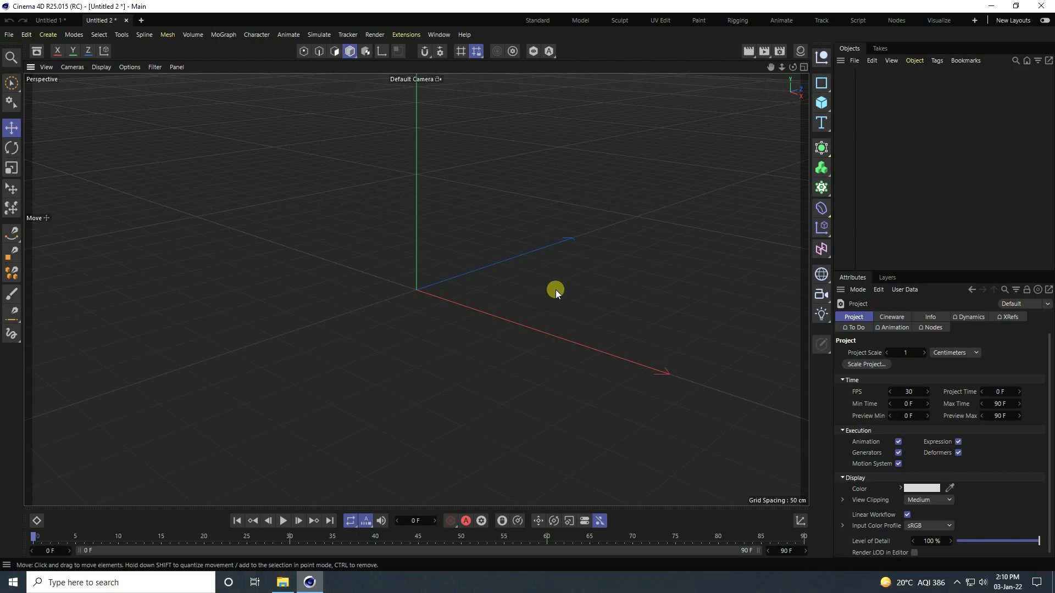
Add a sphere with a radius of 50 cm and 50 segments.
left_click(824, 105)
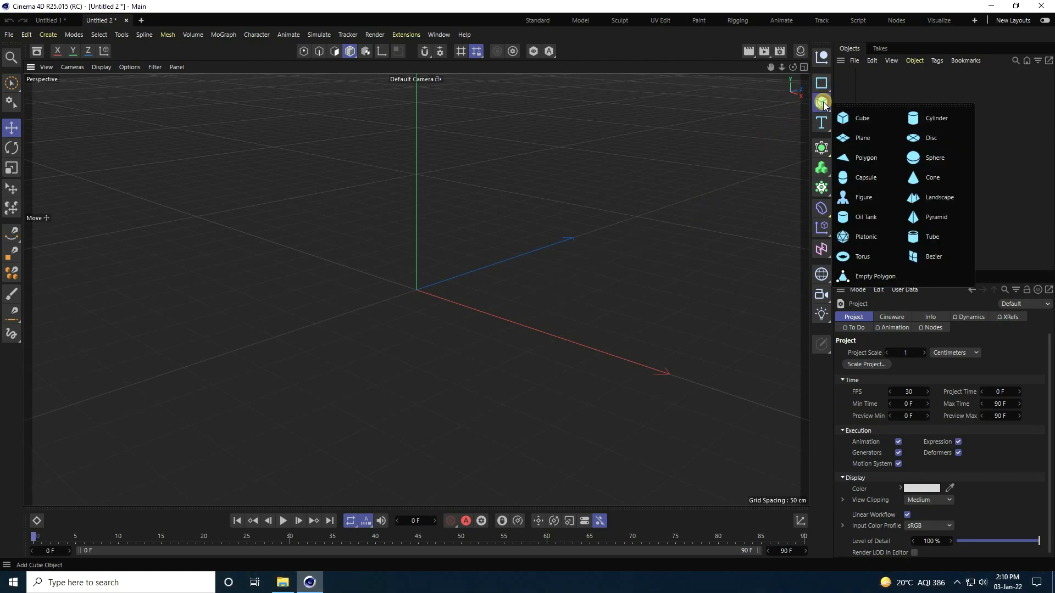
left_click(938, 158)
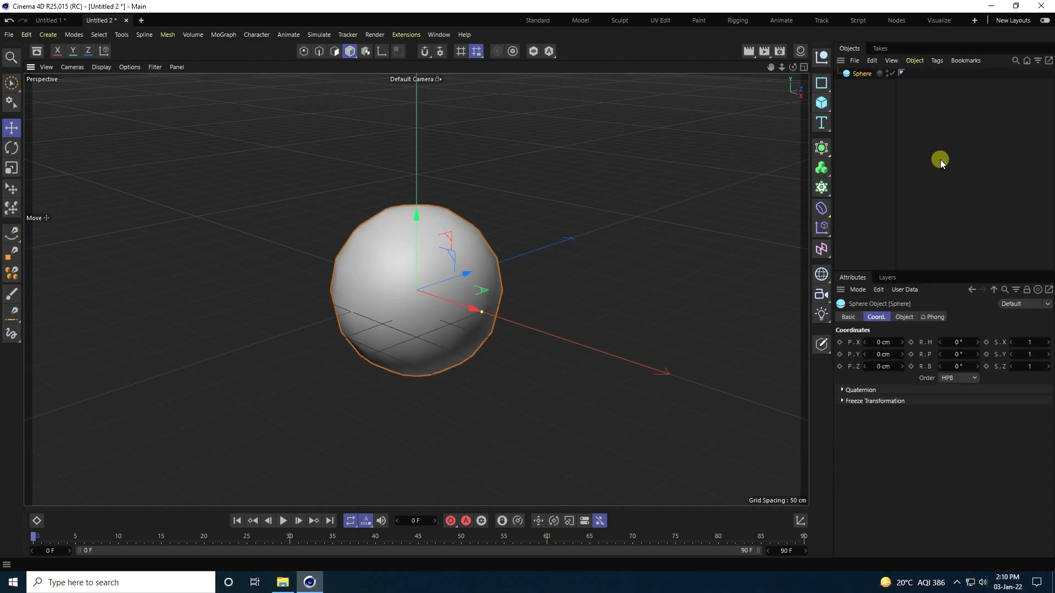
left_click(904, 317)
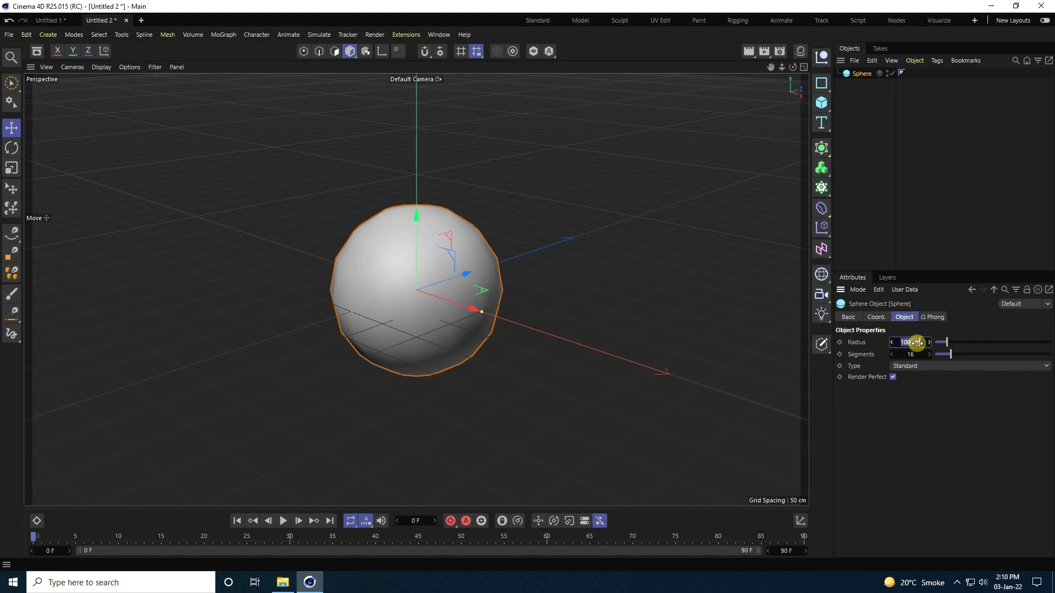
key("Tab")
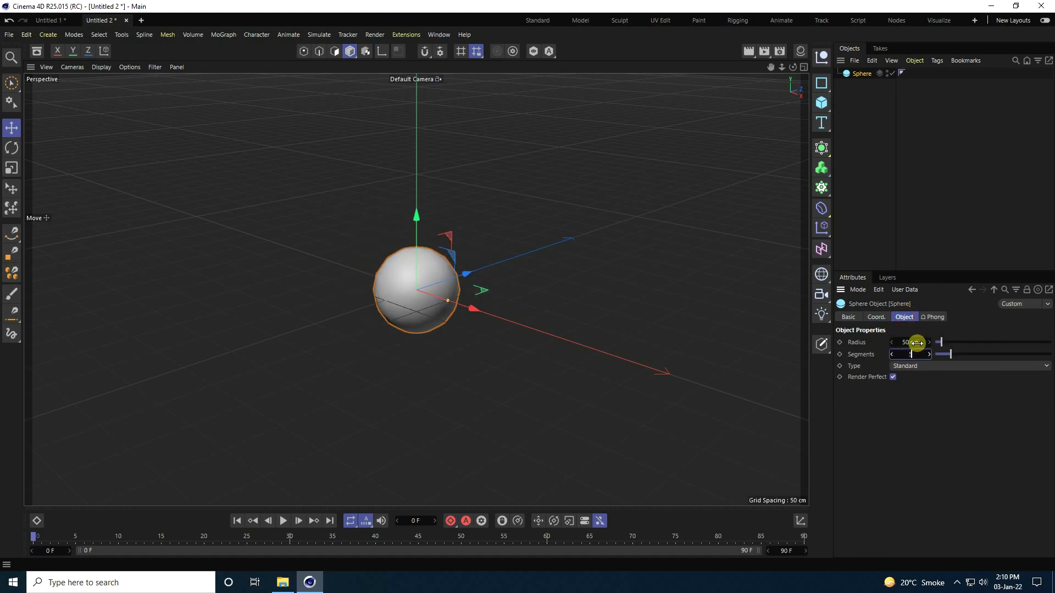
key("Return")
Switch the perspective viewport's display mode to Gouraud Shading (Lines).
scroll(422, 253, "up", 2)
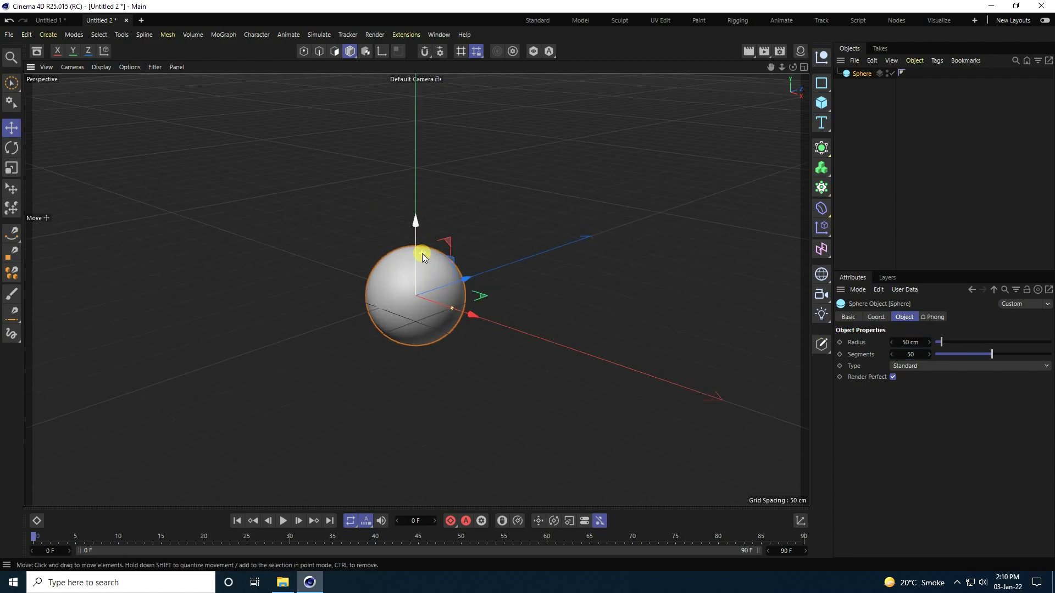
left_click(108, 67)
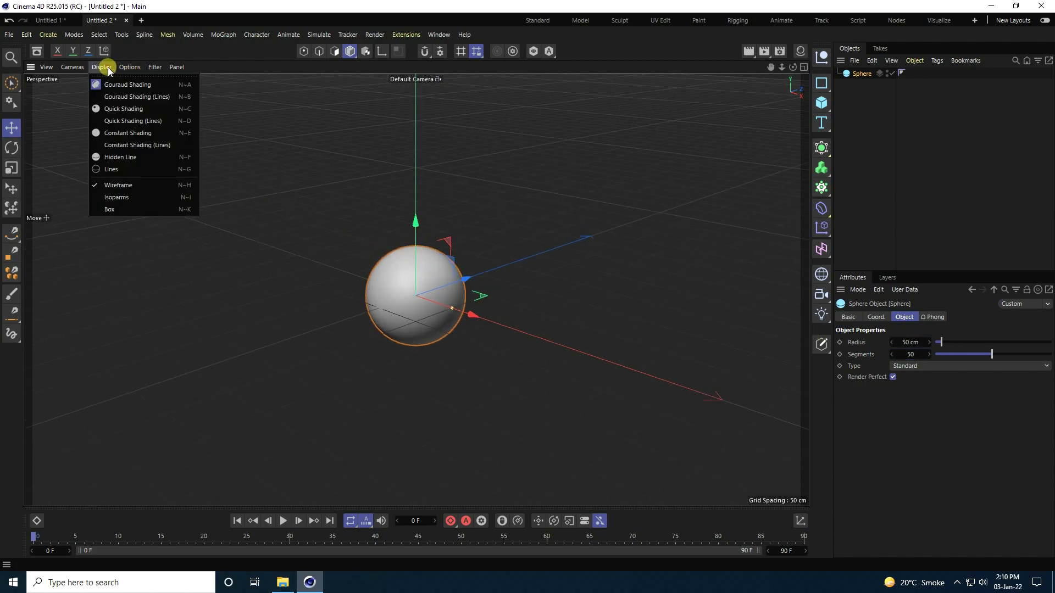
left_click(110, 97)
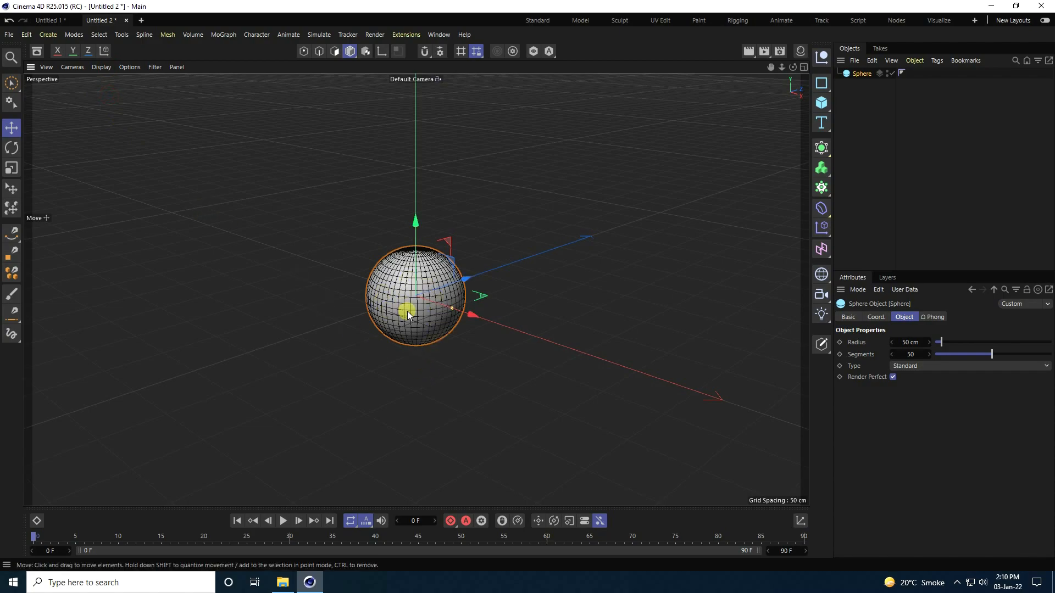
Duplicate the sphere straight up along the Y axis and set the copy's Y position to 300 cm.
scroll(424, 347, "down", 1)
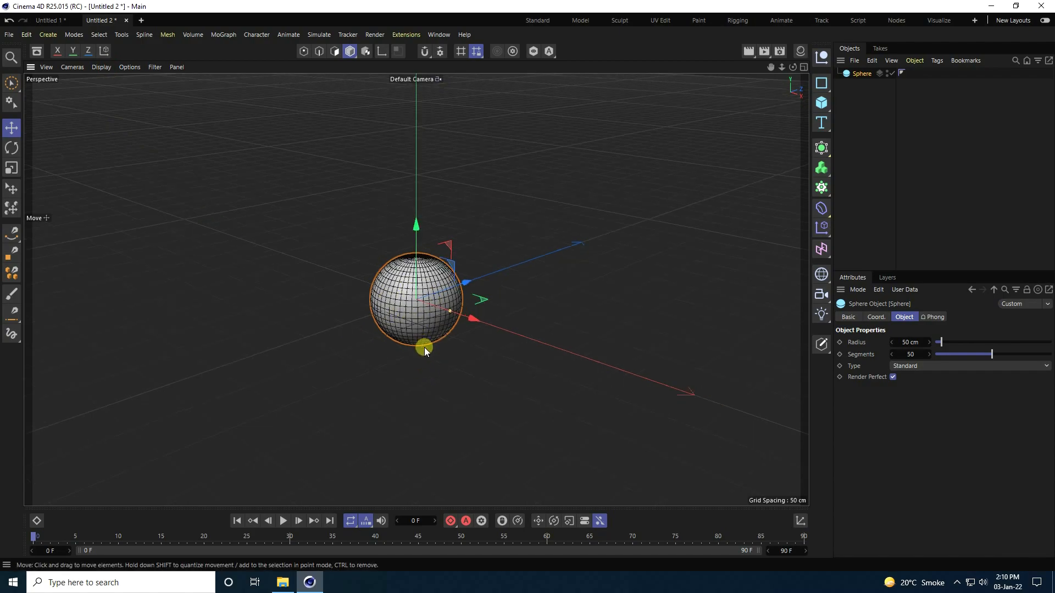
left_click_drag(424, 348, 527, 285, "ctrl")
left_click(881, 316)
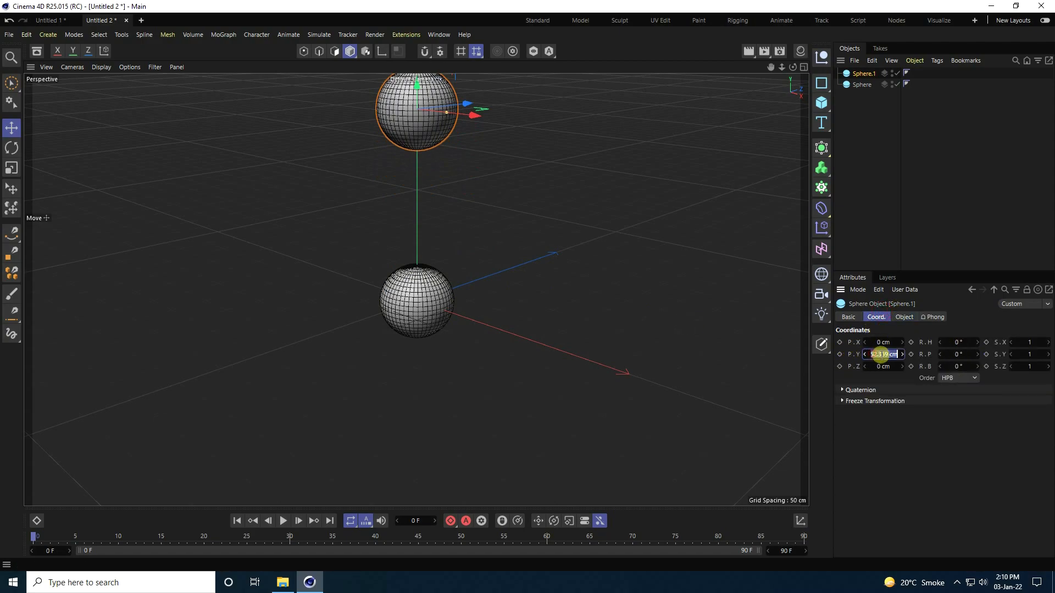
left_click(882, 354)
type("300")
key("Return")
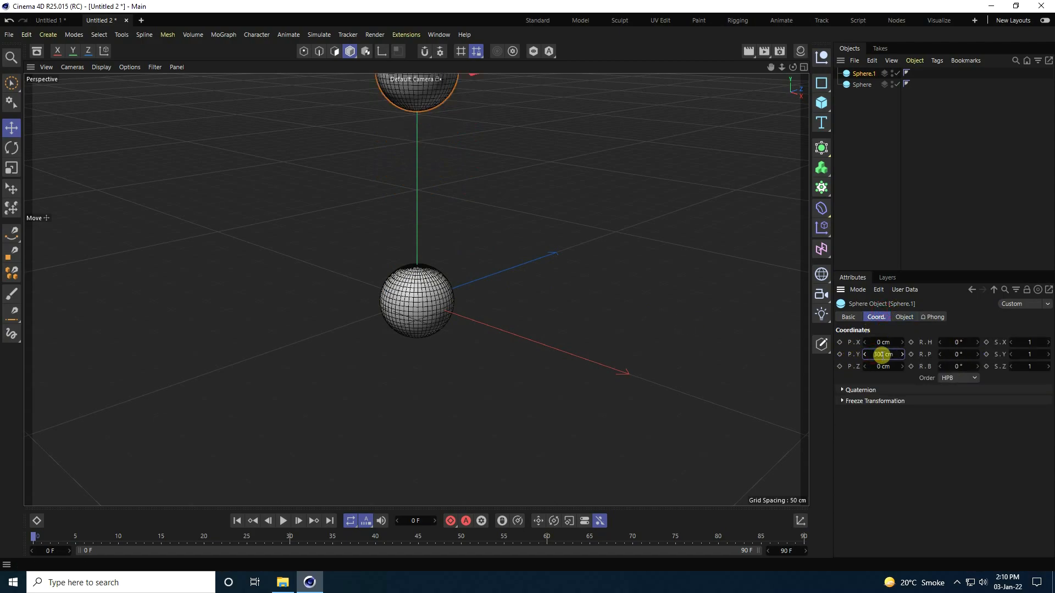
scroll(477, 429, "down", 2)
scroll(414, 109, "up", 1)
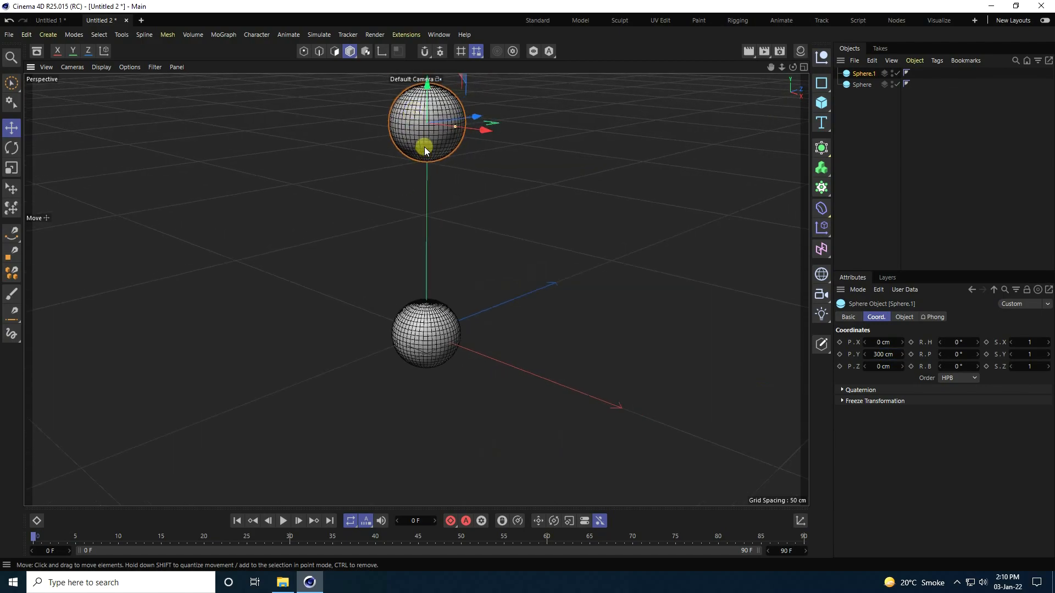
Add a cylinder with a radius of 2.5 cm and a height of 300 cm.
left_click_drag(826, 103, 943, 120)
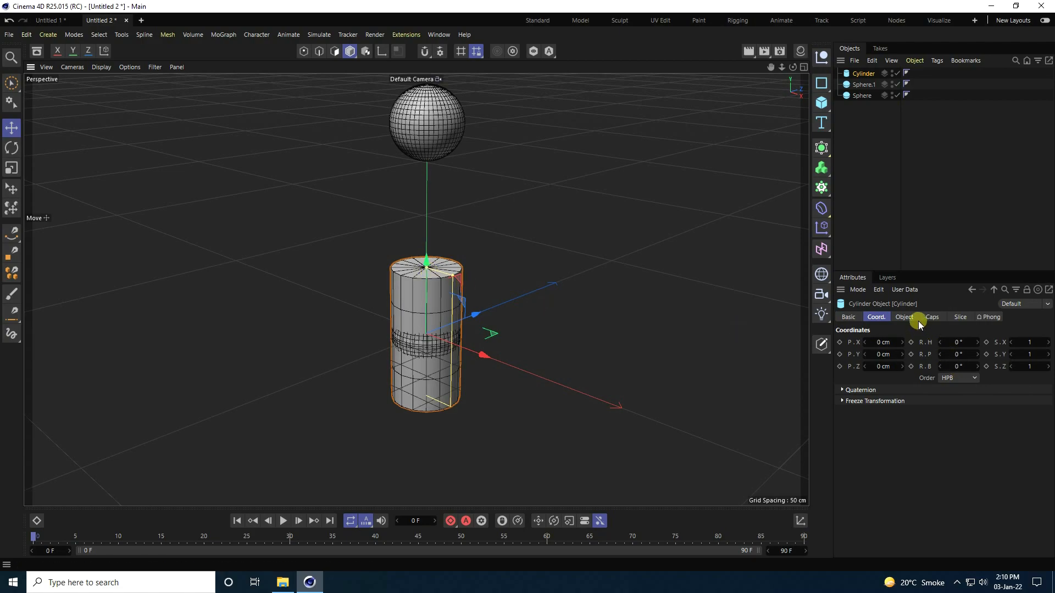
left_click(905, 317)
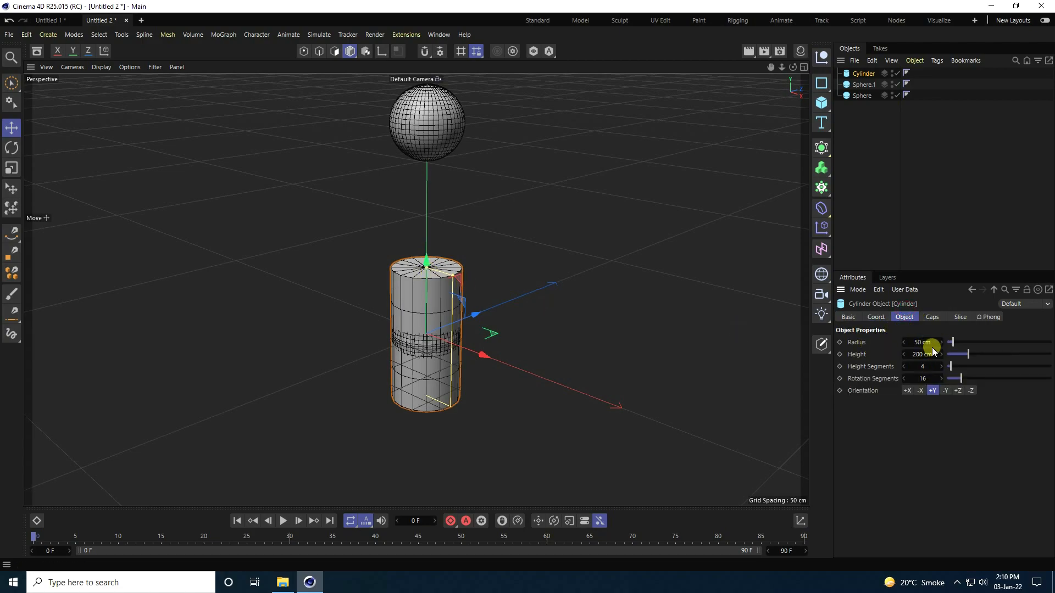
left_click(914, 342)
key("Return")
left_click(915, 354)
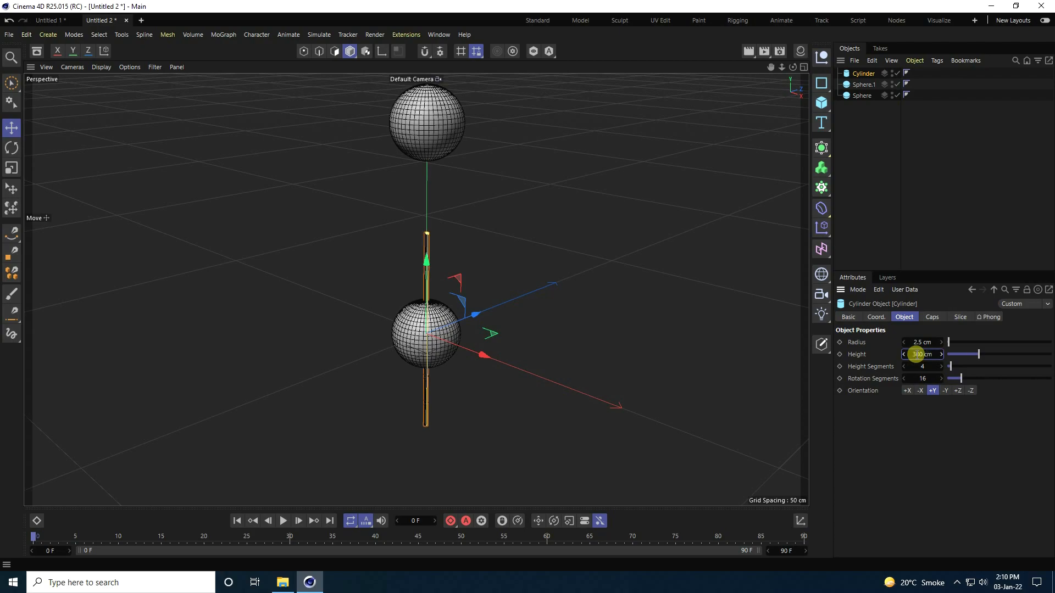
Set the cylinder's Y position to 150 cm between the two spheres and its rotation segments to 30.
left_click_drag(428, 262, 440, 160)
left_click(876, 317)
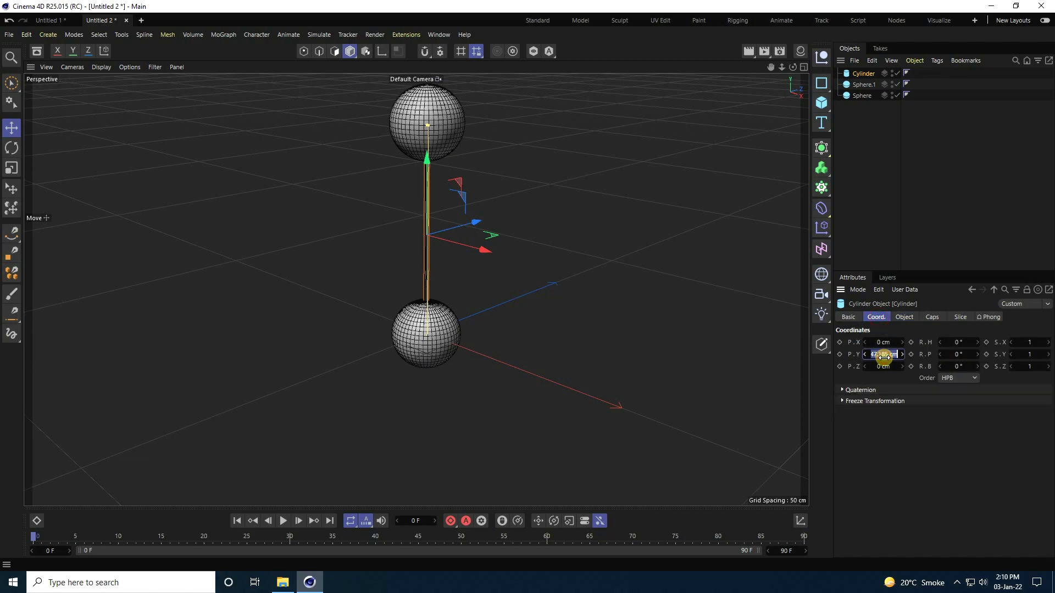
key("Return")
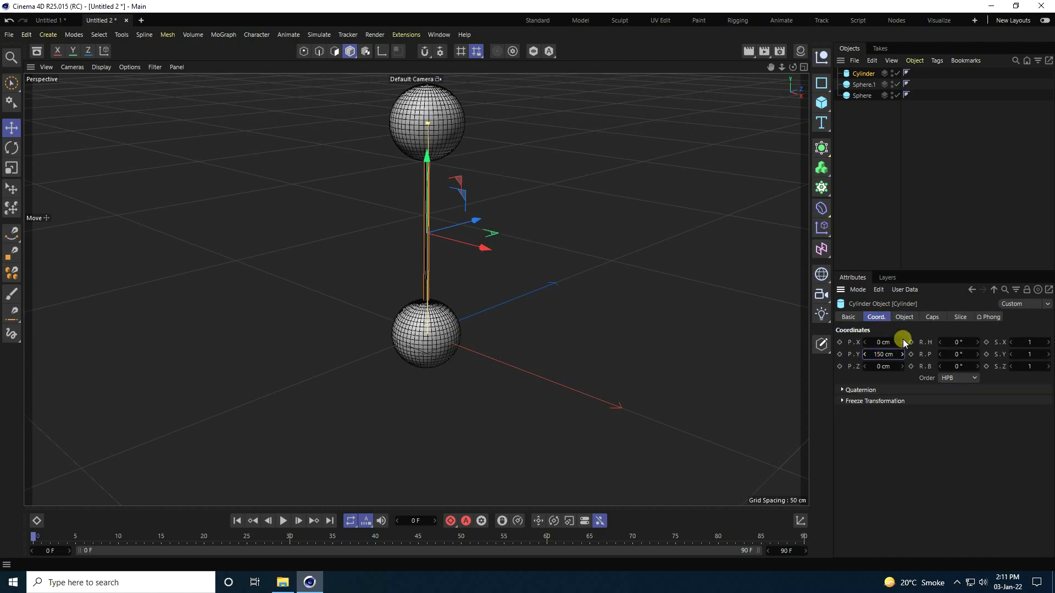
left_click(904, 317)
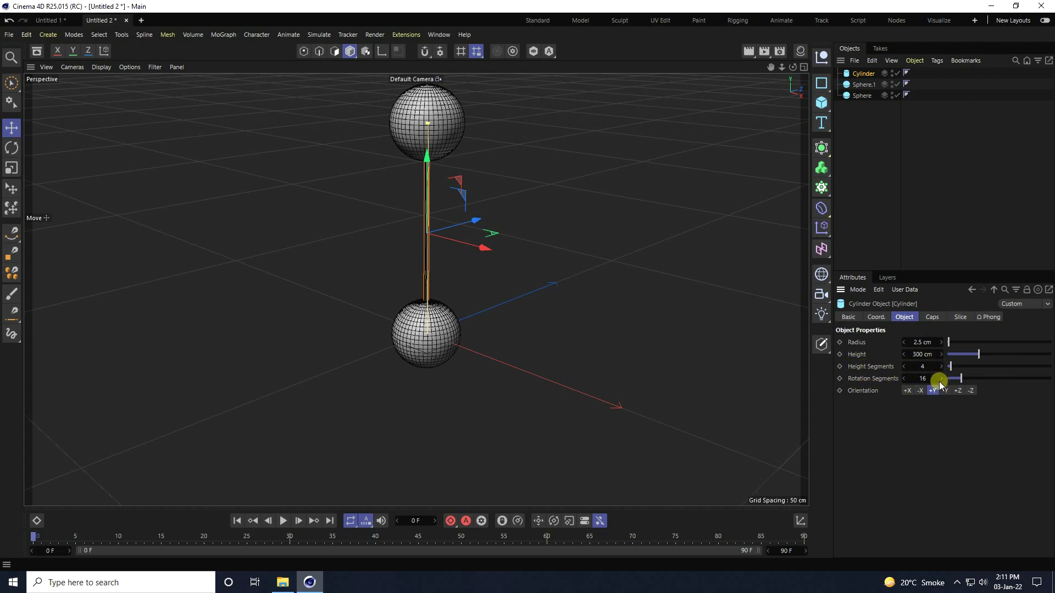
left_click_drag(975, 380, 977, 380)
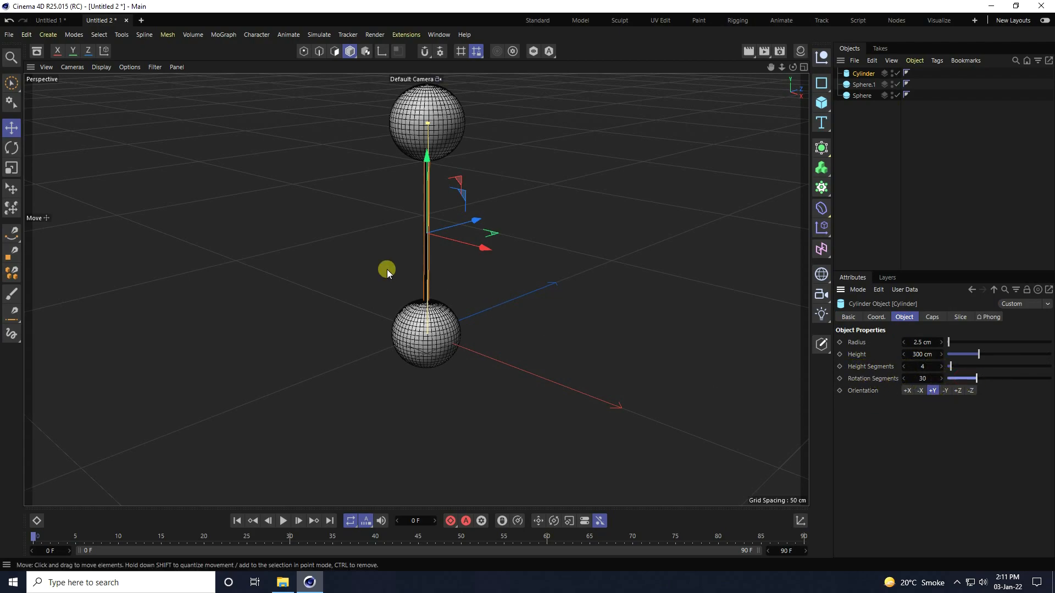
Add a null object and make the cylinder and both spheres its children.
scroll(401, 106, "up", 3)
scroll(434, 151, "up", 1)
middle_click(415, 299)
middle_click(295, 196)
left_click_drag(392, 289, 463, 301, "alt")
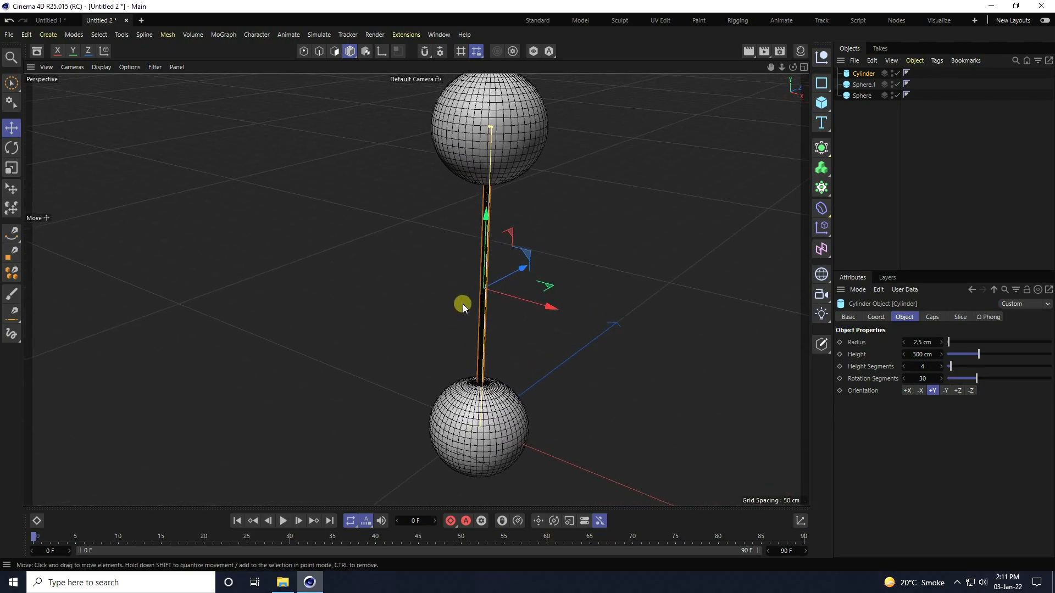
left_click(844, 103)
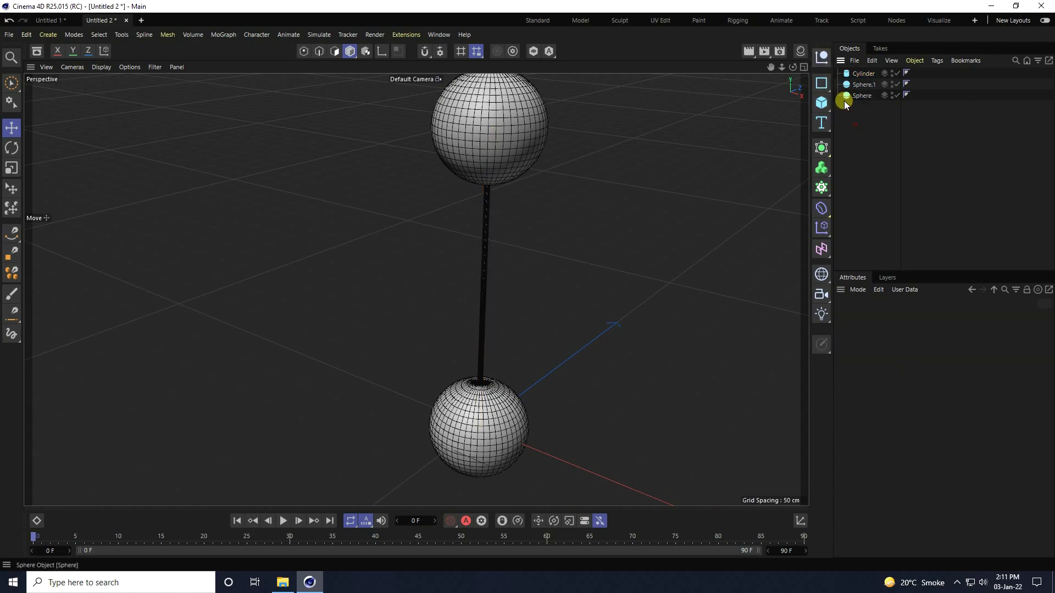
left_click(822, 56)
left_click_drag(855, 135, 860, 76)
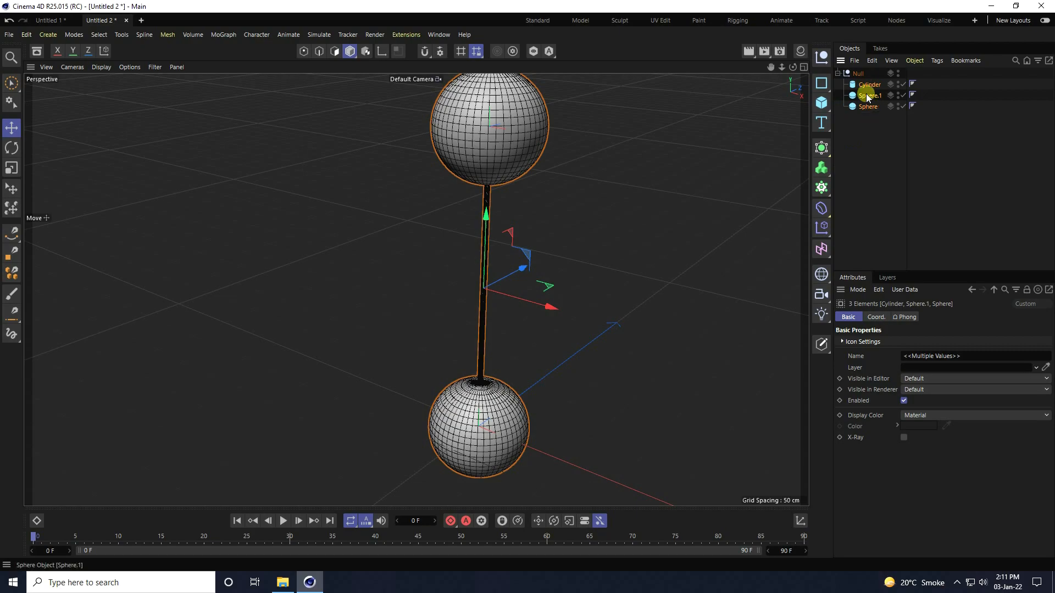
Center the null's axis on all points using Axis Center with Points Center, Include Children, Use All Objects and Auto Update enabled.
left_click(859, 73)
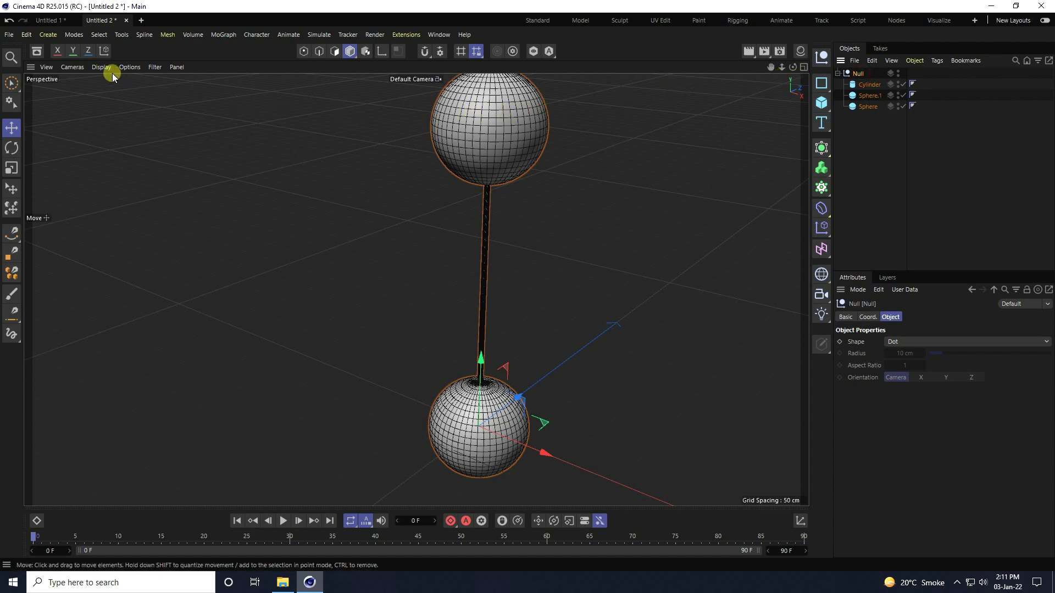
left_click(121, 35)
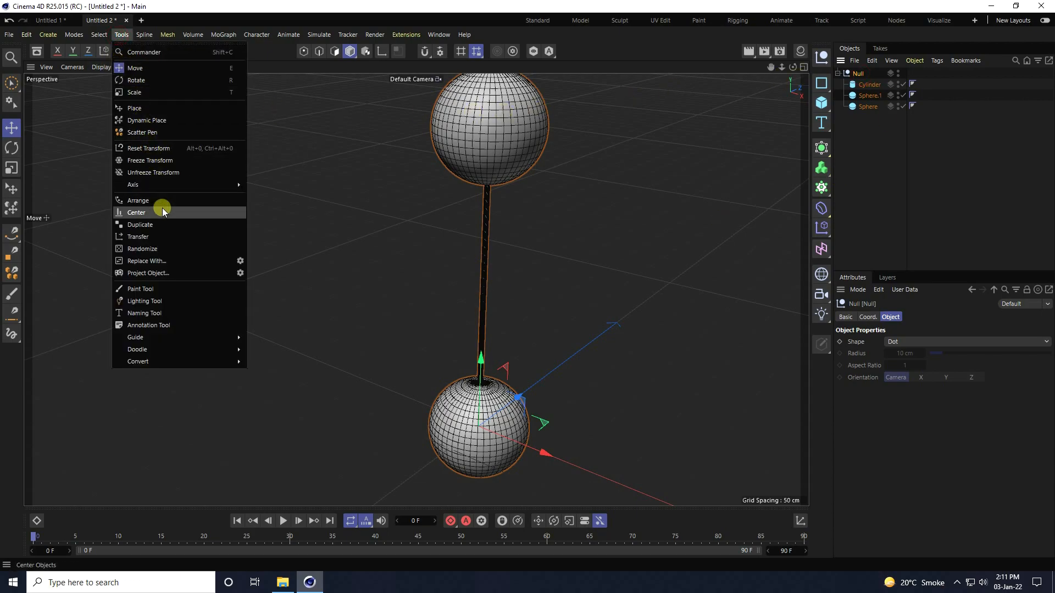
mouse_move(156, 187)
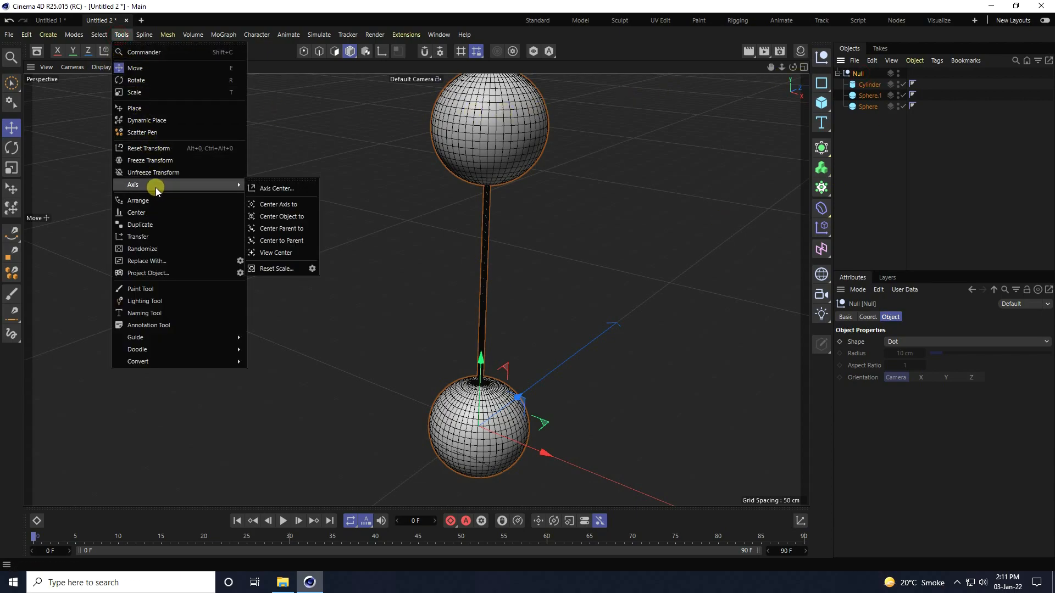
left_click(268, 188)
left_click(390, 219)
left_click(391, 269)
left_click(391, 278)
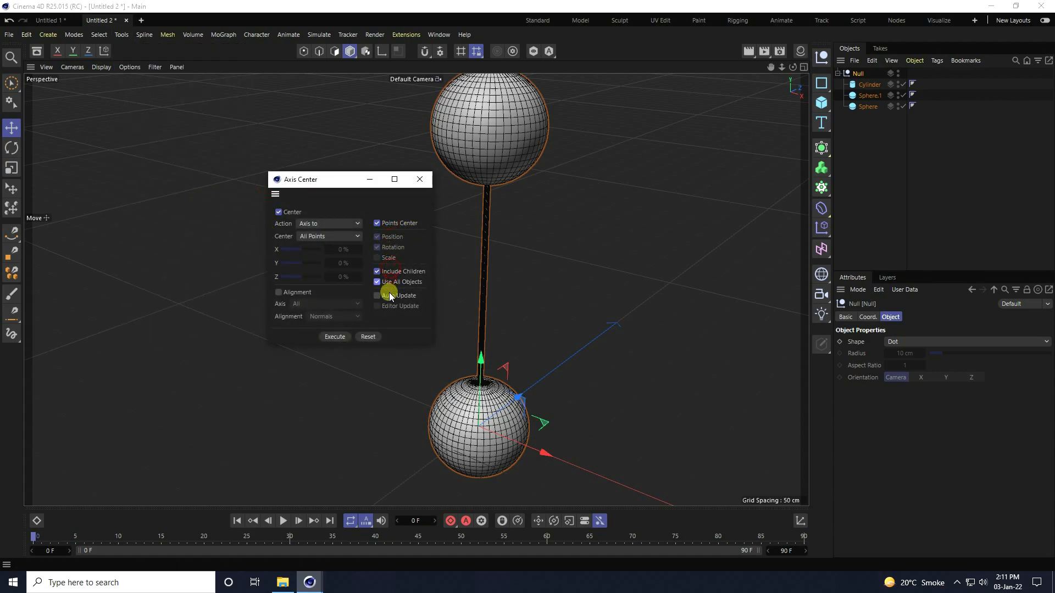
left_click(389, 295)
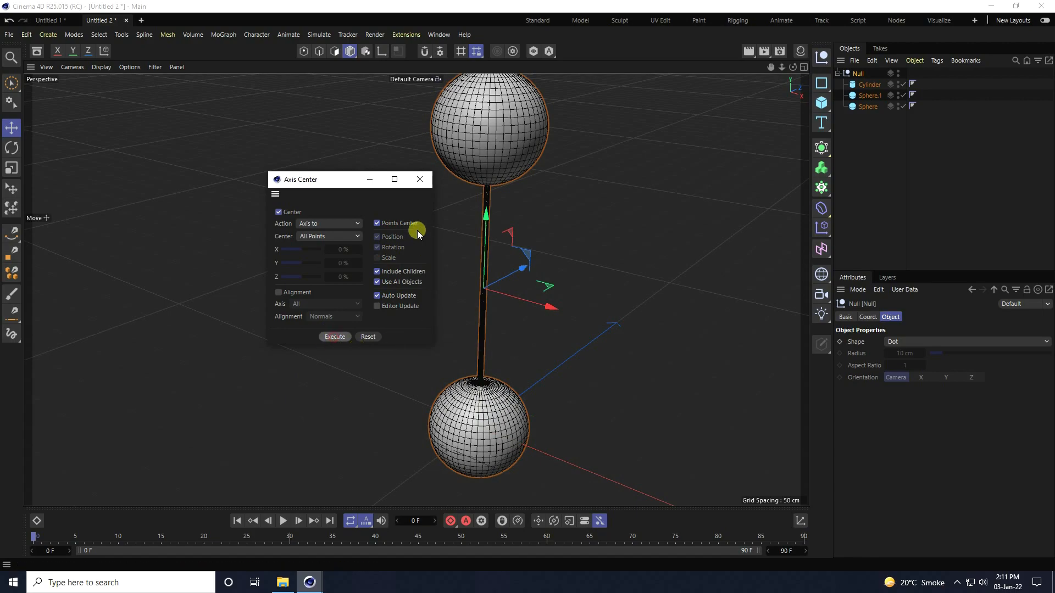
left_click(420, 180)
Try moving the null group along its X axis, and undo the move.
left_click_drag(549, 306, 611, 313)
key("ctrl+z")
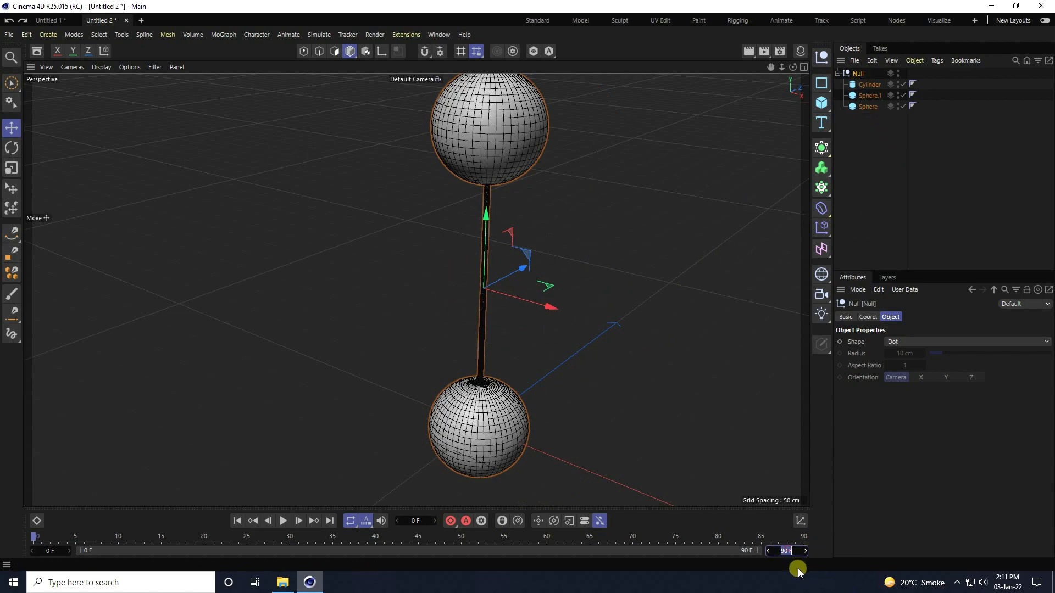
Extend the timeline to 1000 F and keyframe the null's bank rotation (R.B) at 90° on frame 0.
key("Return")
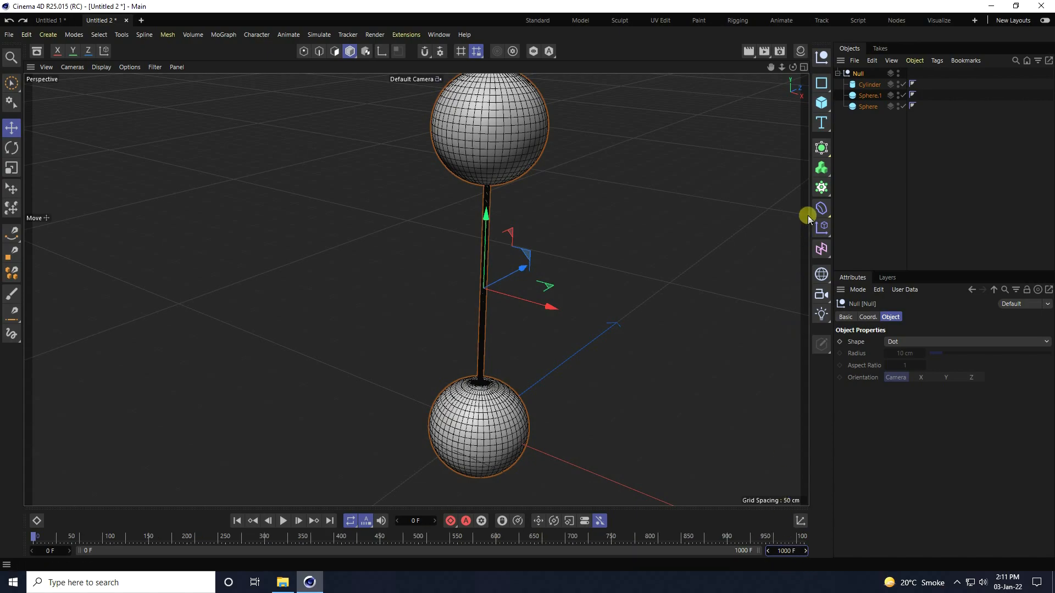
left_click(867, 318)
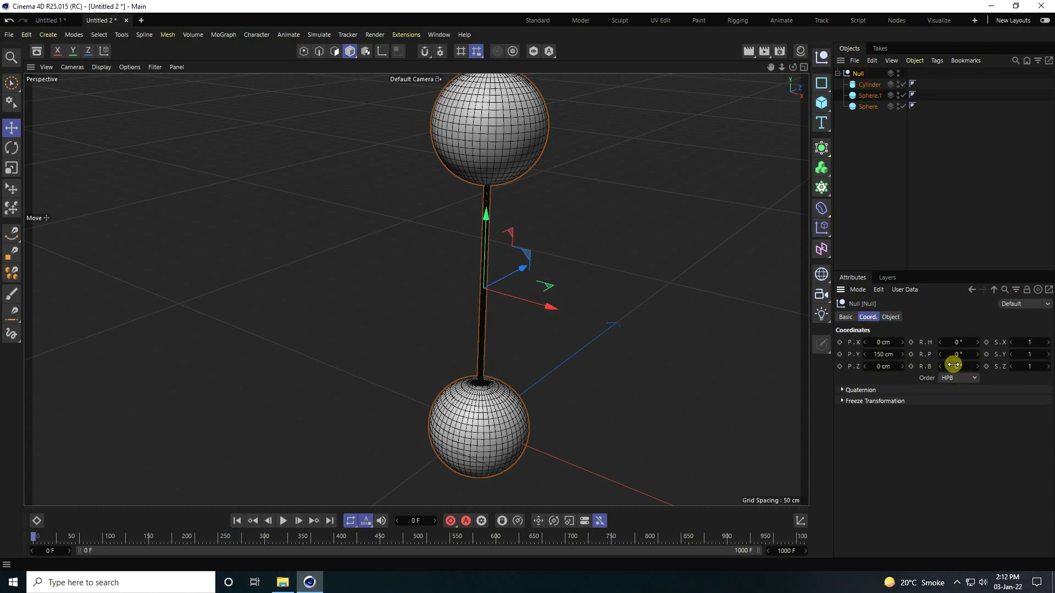
left_click_drag(955, 367, 946, 368)
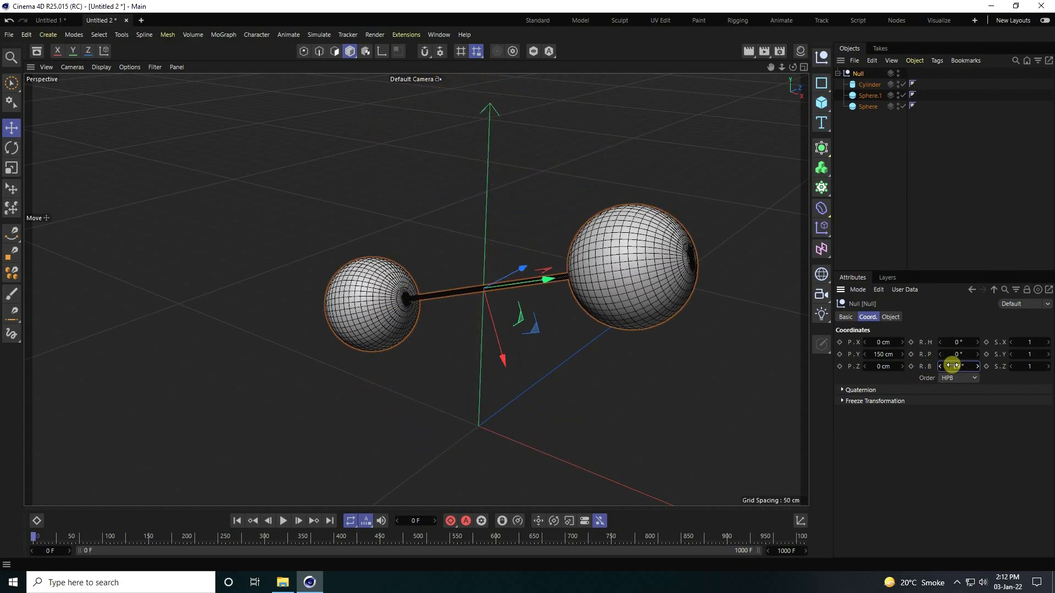
key("Return")
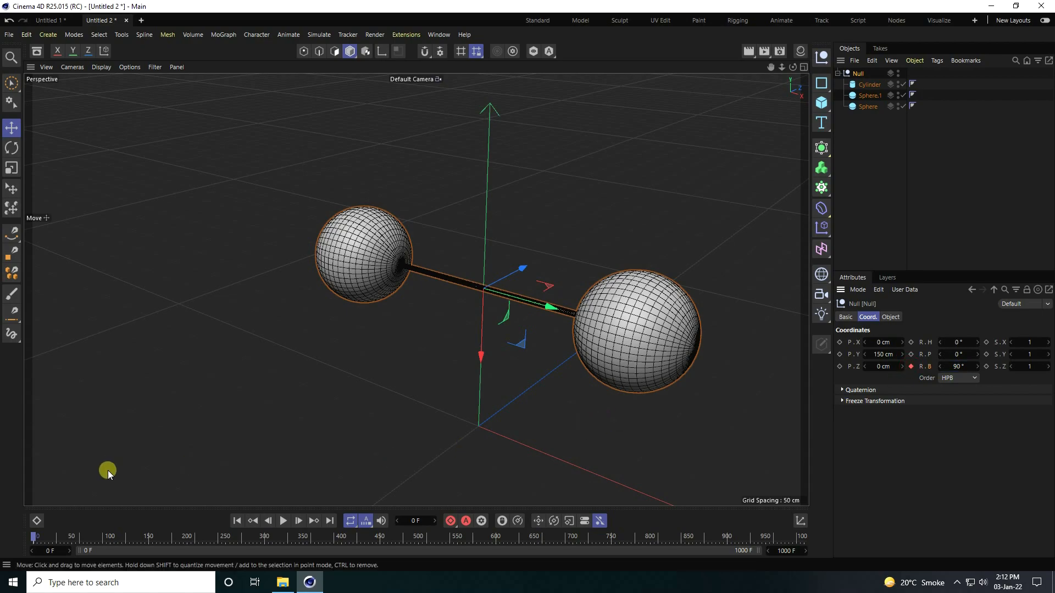
Keyframe the null's bank rotation (R.B) at 2790° on the last frame of the timeline.
left_click(331, 521)
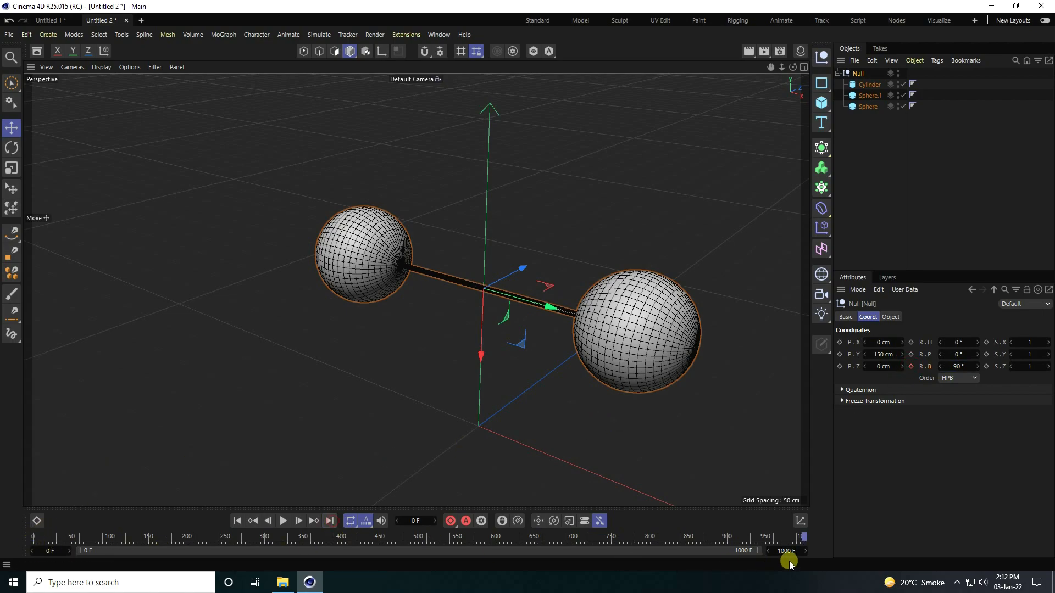
left_click(962, 367)
type("2790")
key("Return")
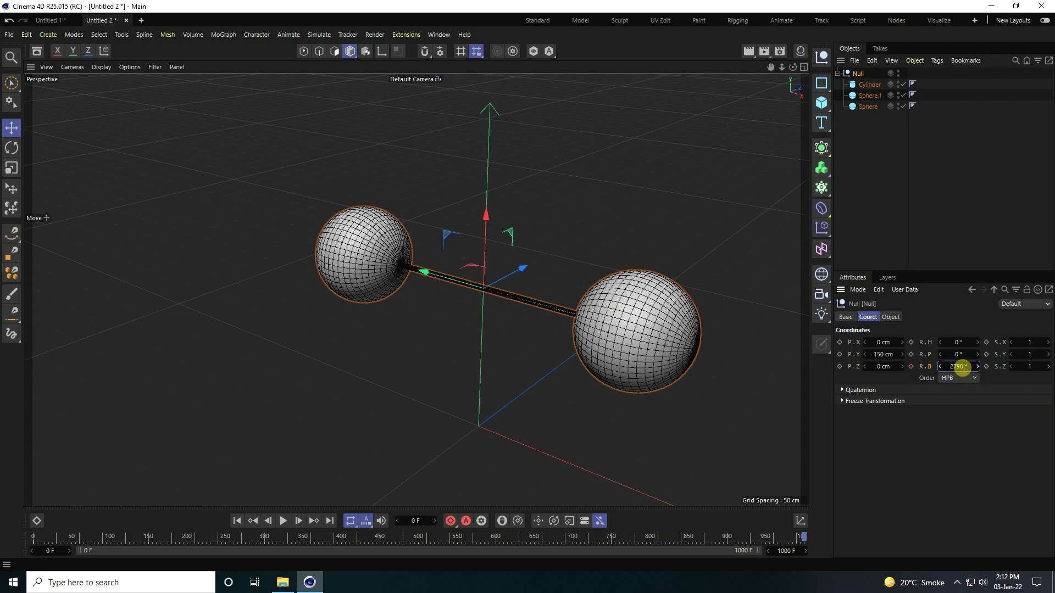
left_click(912, 366)
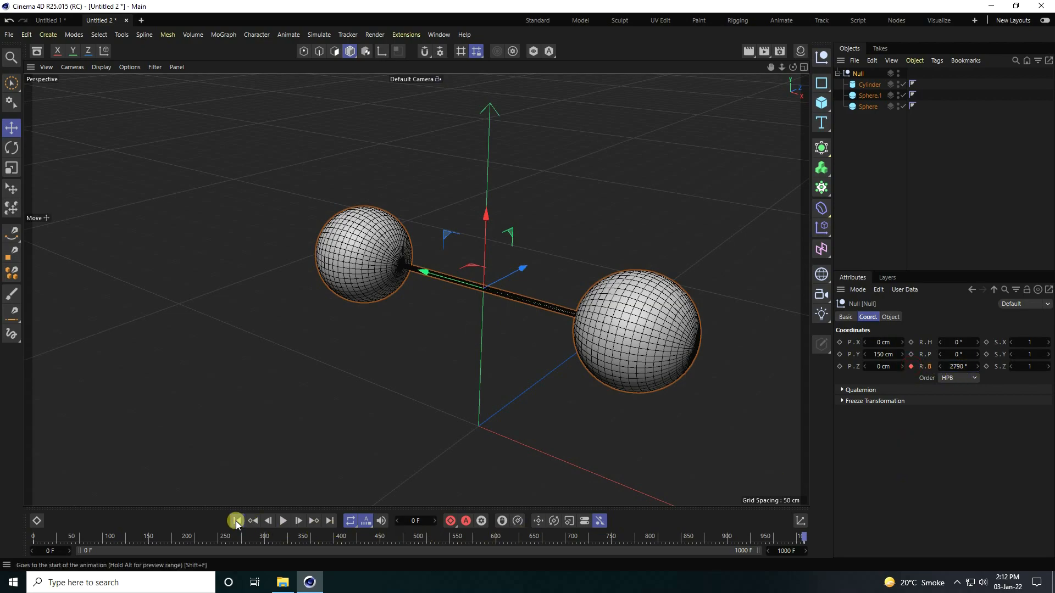
Play the rotation animation from the first frame to check it.
left_click(236, 521)
left_click(283, 520)
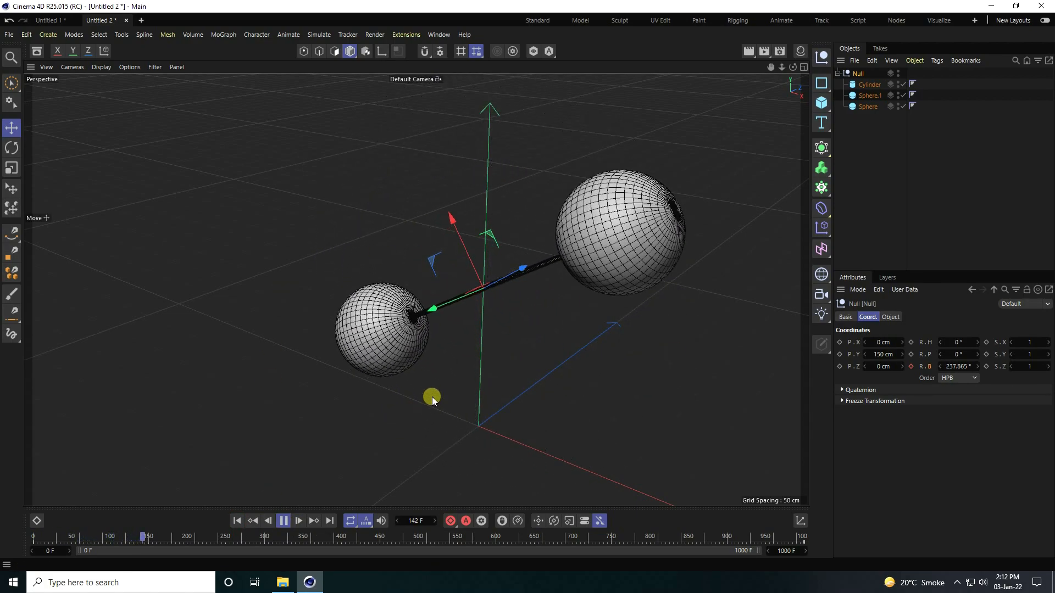
Stop playback, return to the first frame, and set both of the null's rotation keys to linear interpolation in the F-Curve timeline.
left_click(283, 520)
left_click(233, 520)
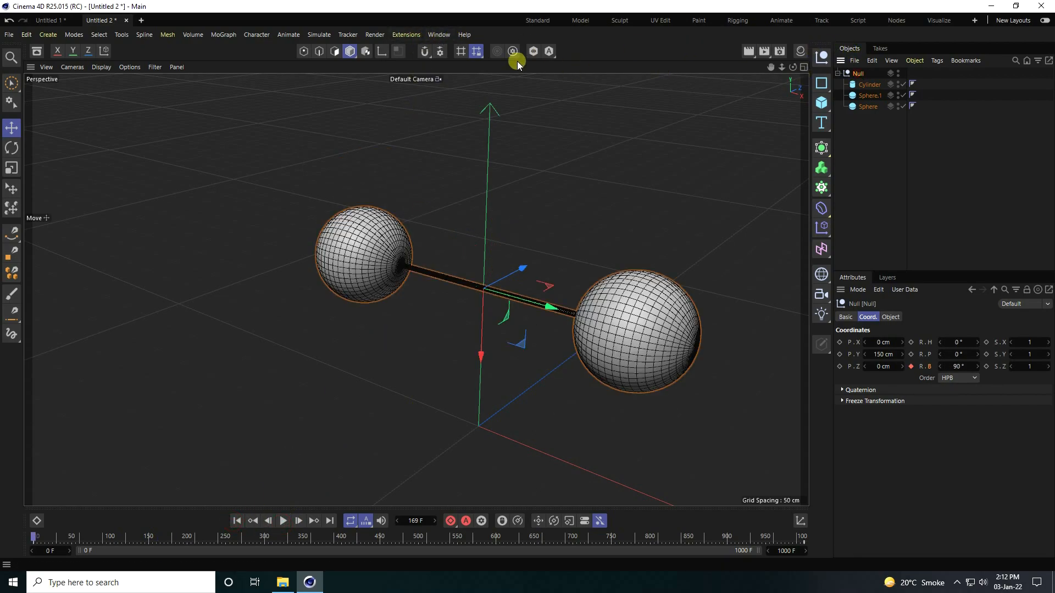
left_click(437, 34)
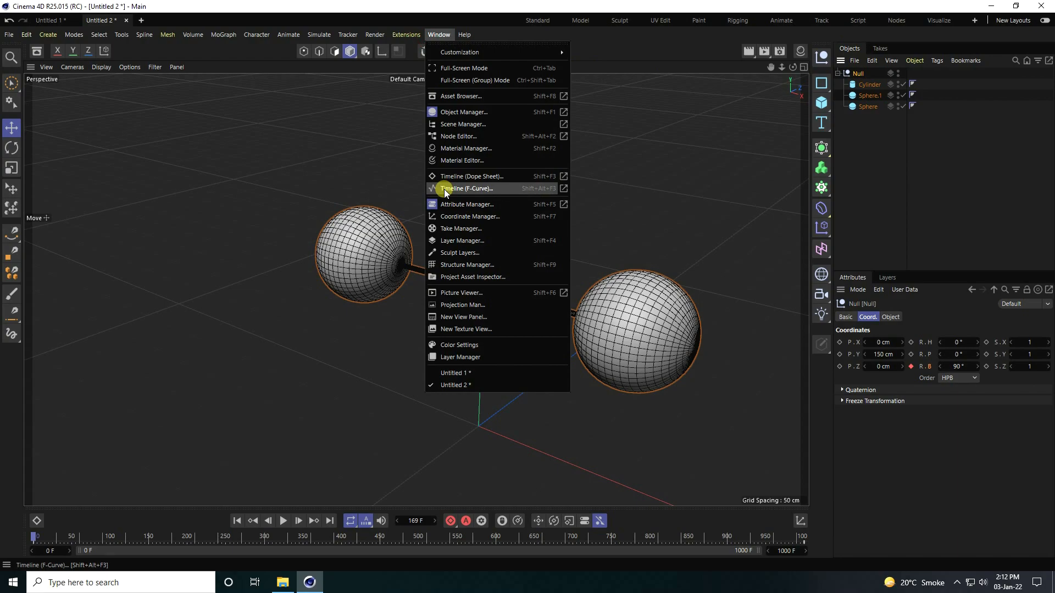
left_click(468, 188)
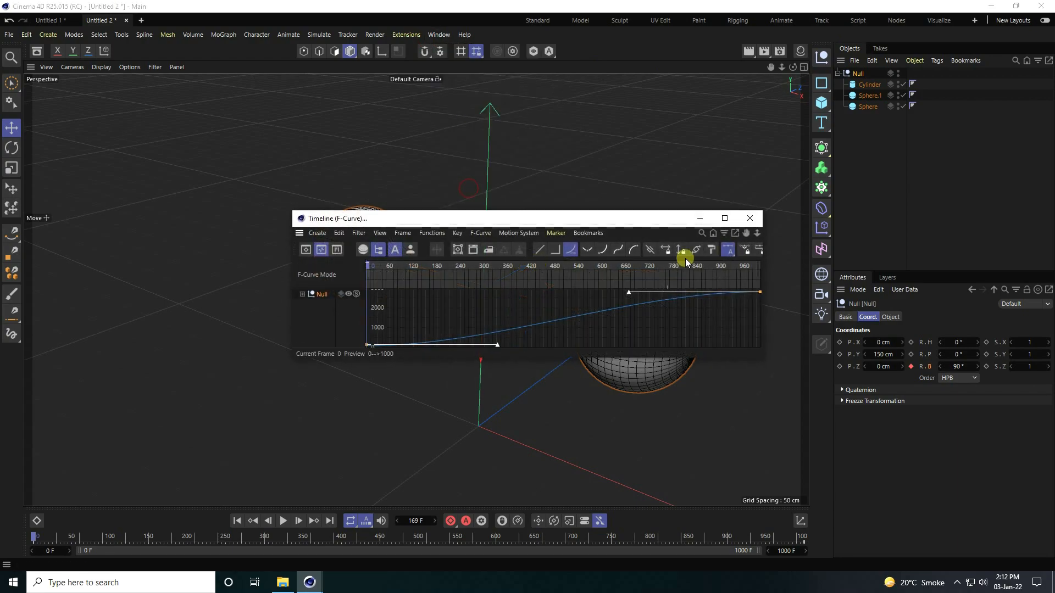
left_click(725, 219)
key("h")
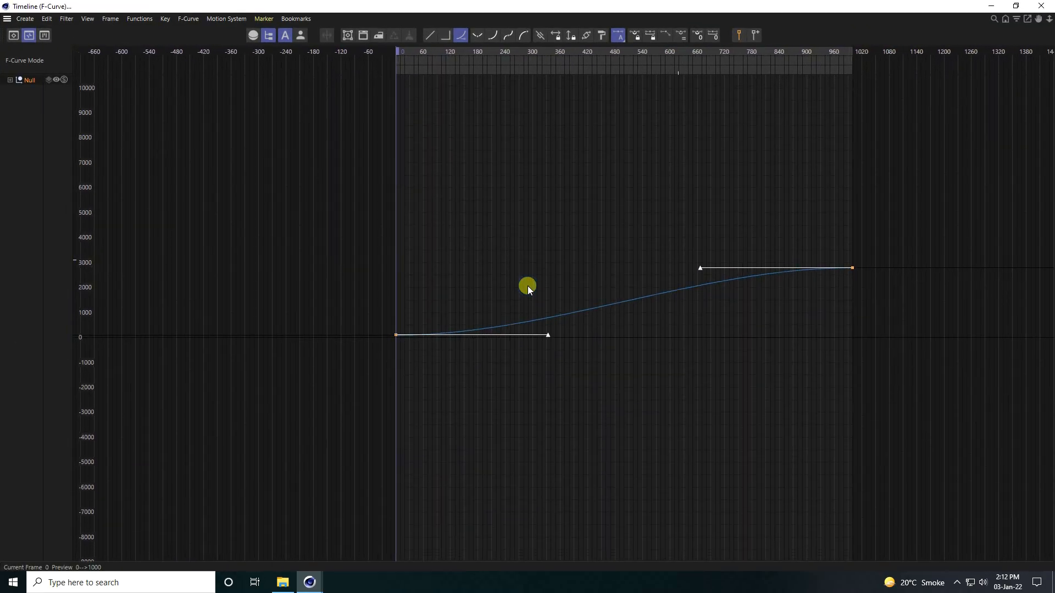
left_click_drag(300, 147, 927, 347)
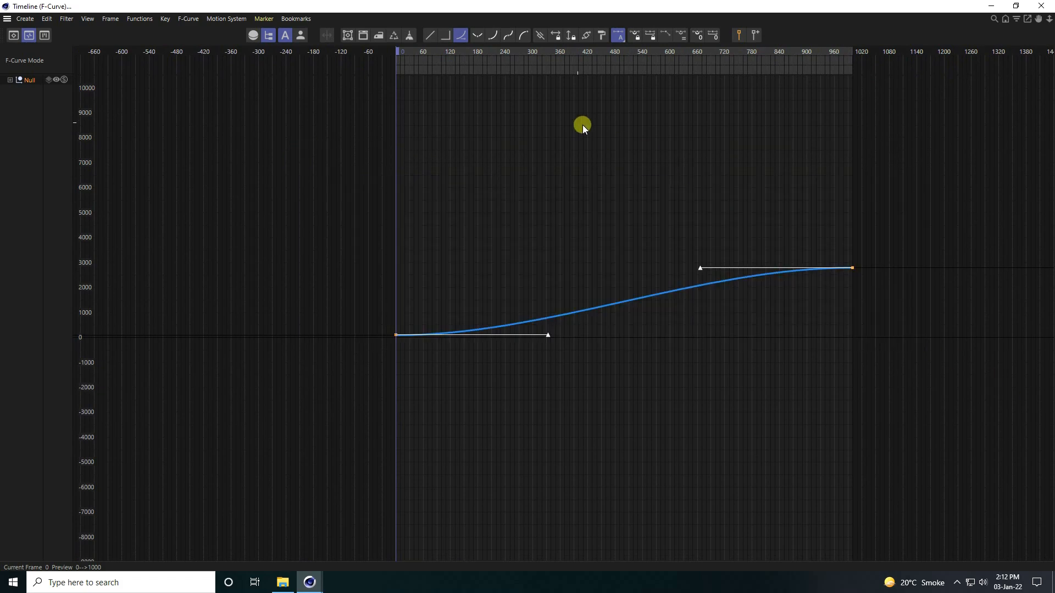
left_click(431, 33)
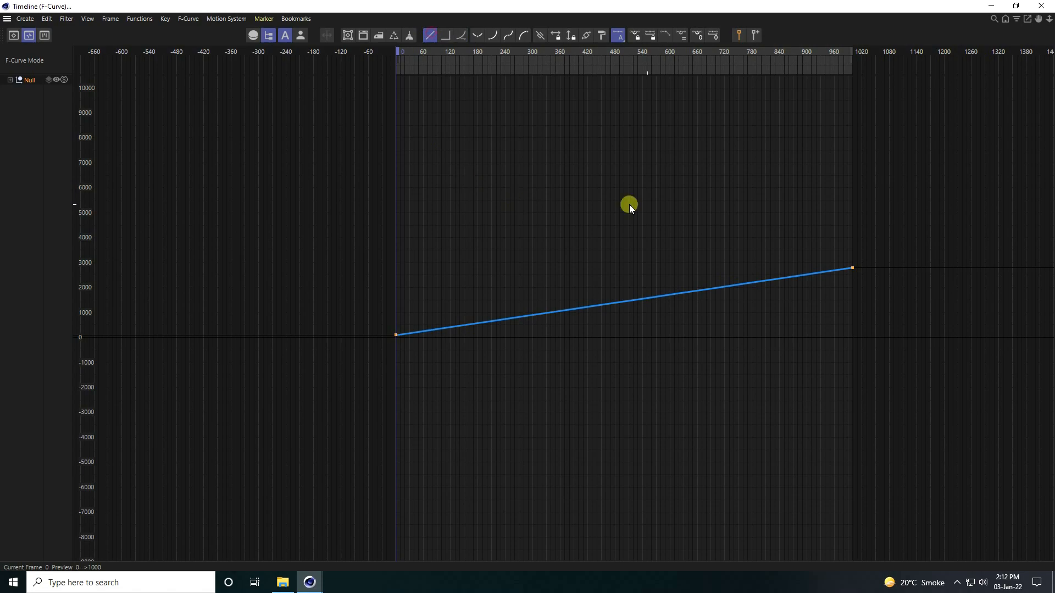
left_click(1042, 6)
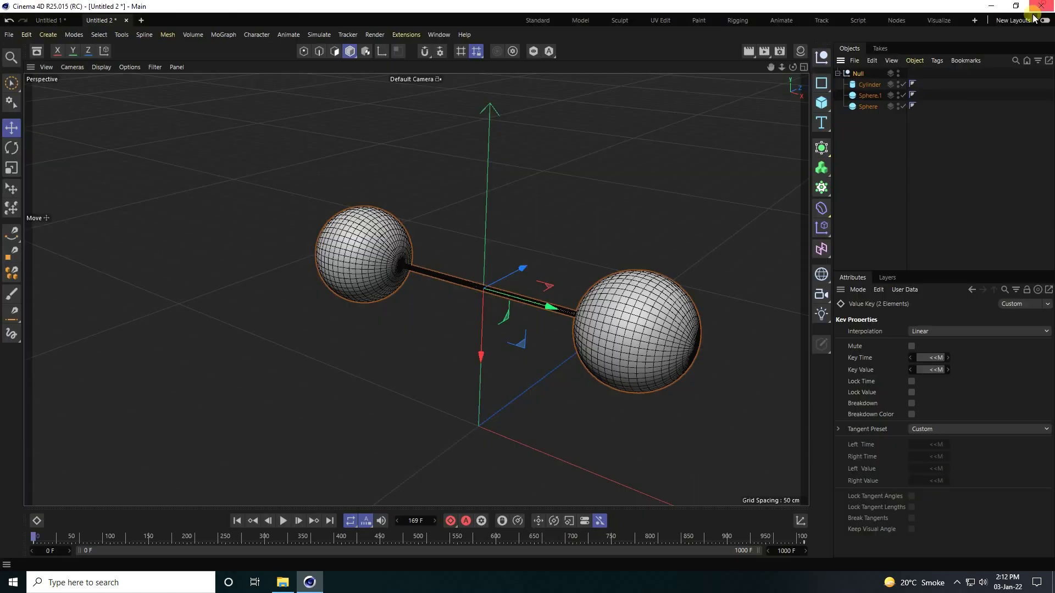
Play the linear rotation animation and compare the null's pose on the first and last frames.
left_click(285, 521)
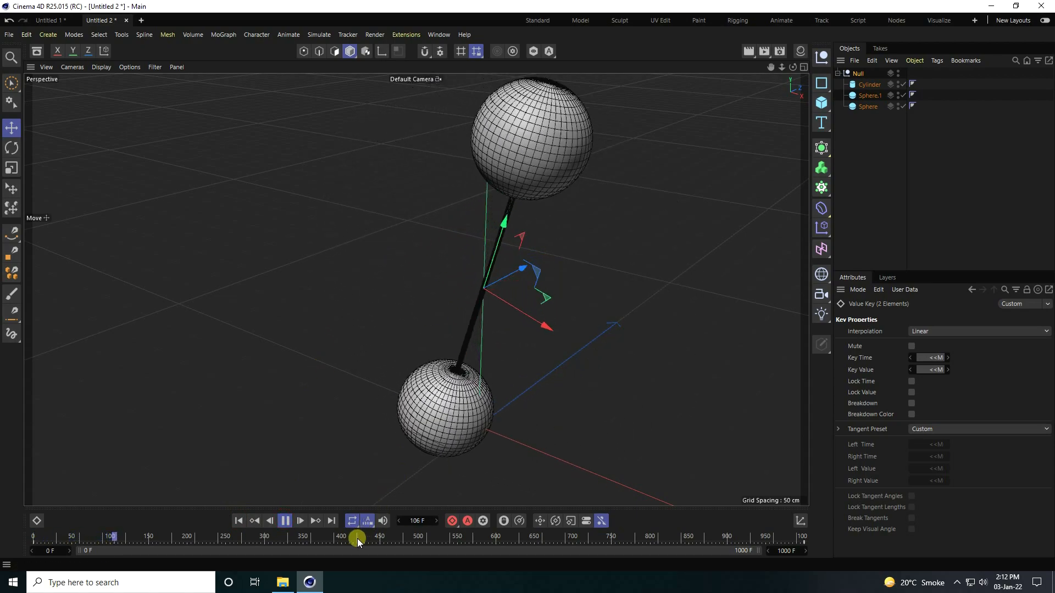
left_click(285, 521)
left_click(235, 521)
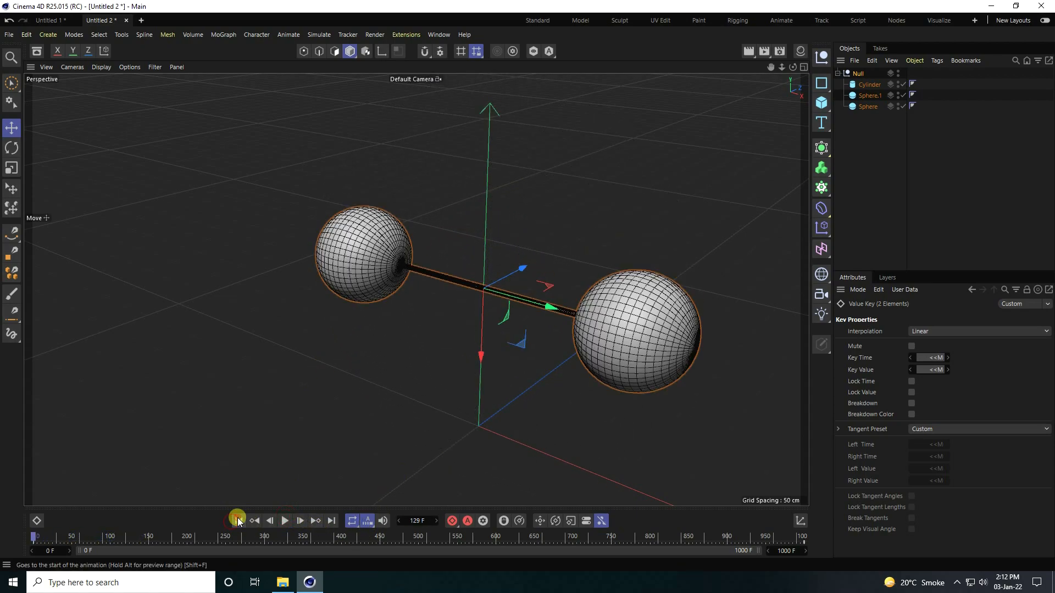
left_click(332, 519)
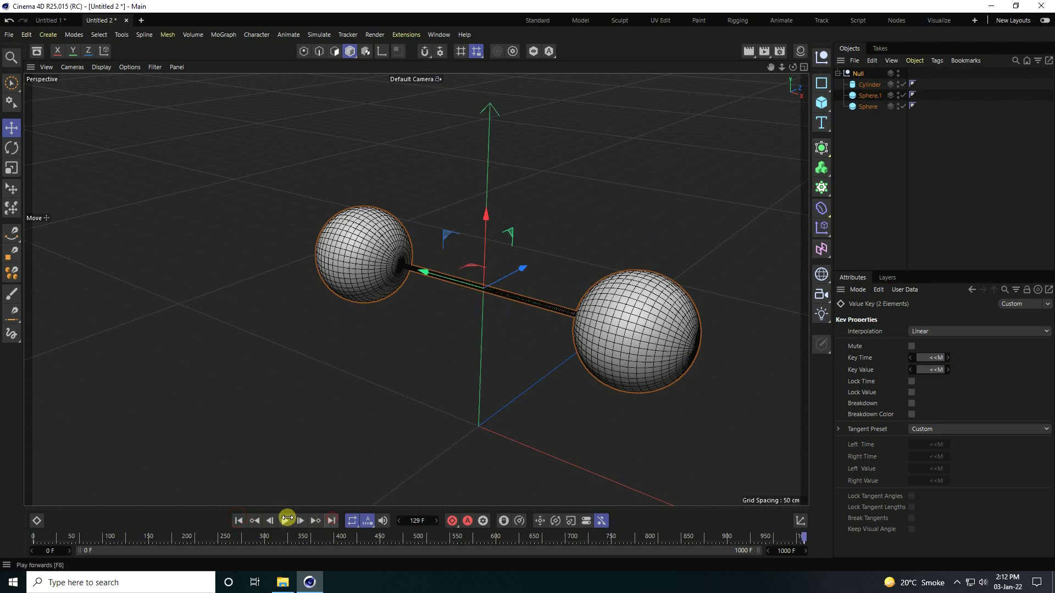
left_click(240, 517)
left_click(334, 519)
left_click(238, 519)
left_click(332, 519)
left_click(256, 521)
left_click(282, 522)
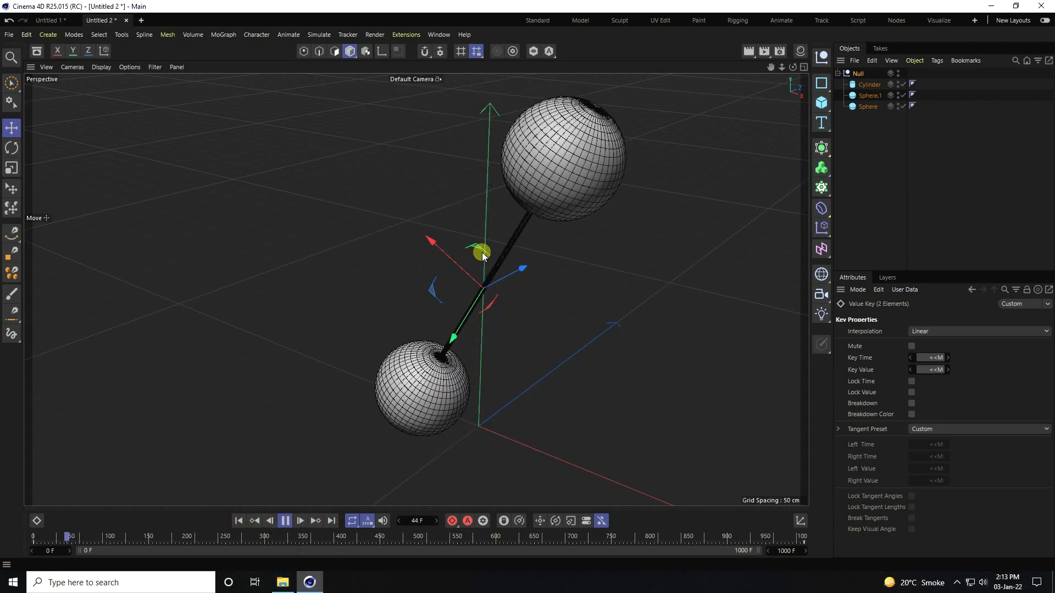
left_click(284, 521)
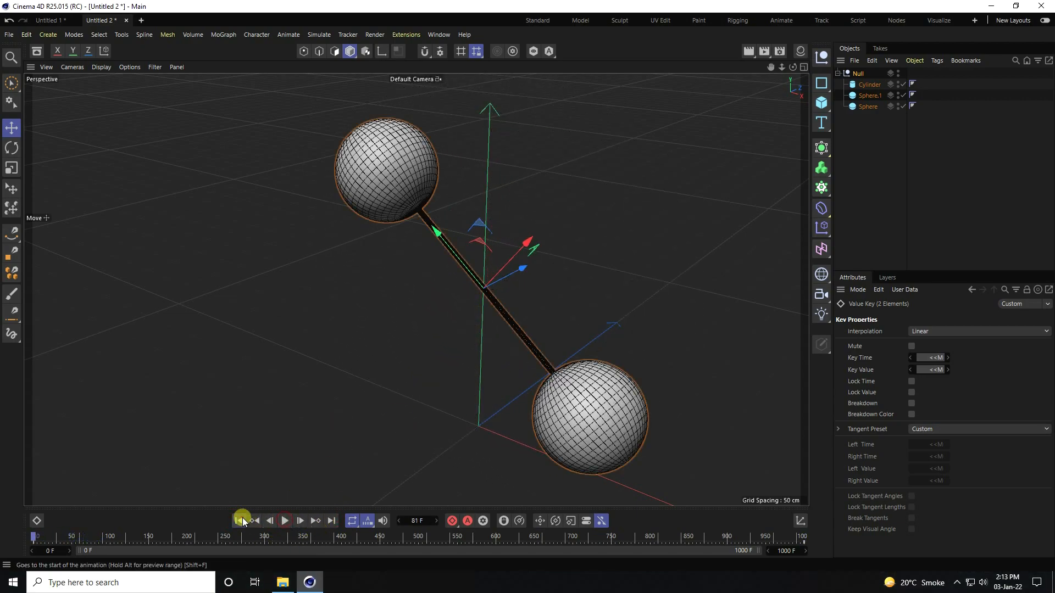
left_click(240, 519)
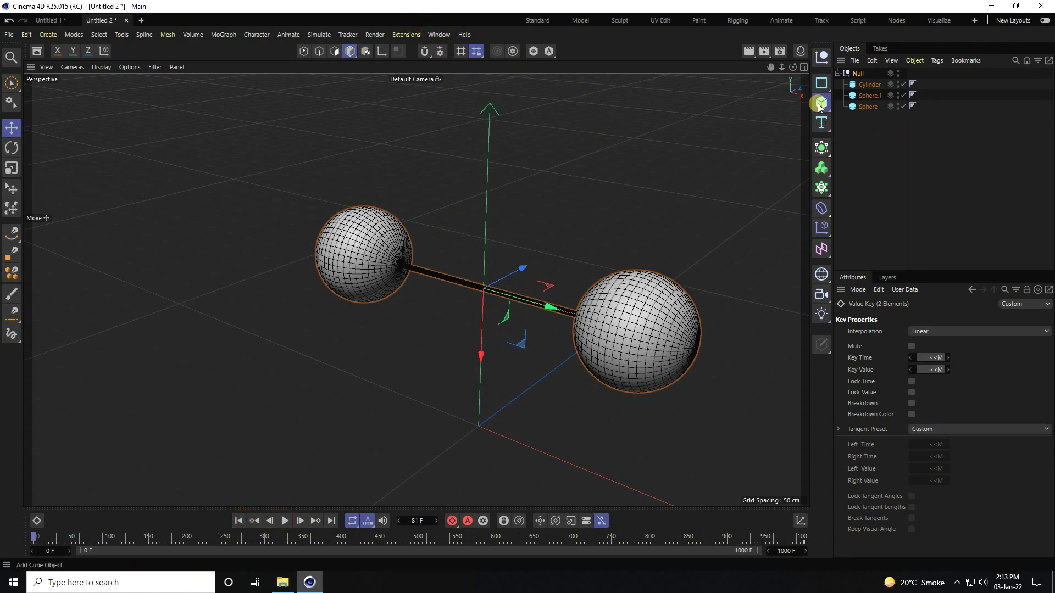
Collapse the null group and add a cube measuring 10 cm in X, Y and Z.
left_click(838, 73)
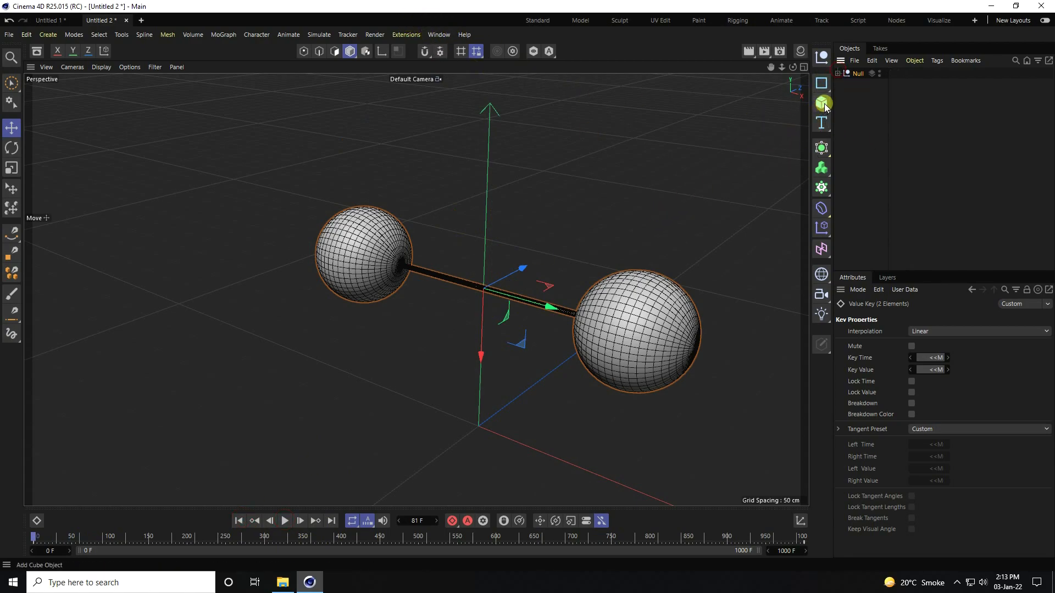
left_click(821, 103)
left_click(852, 118)
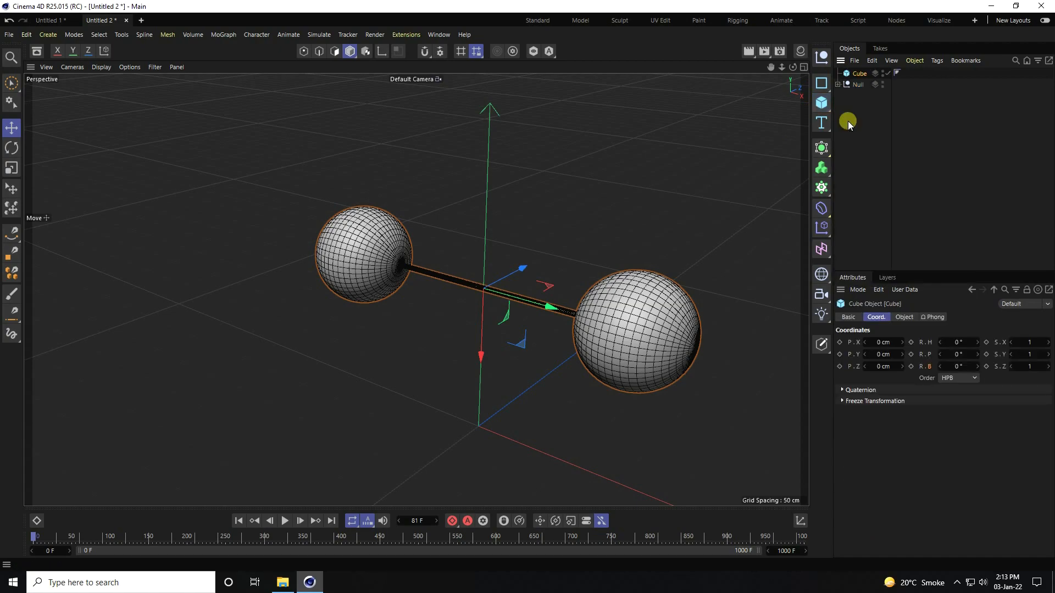
left_click(912, 318)
left_click(914, 343)
type("10")
key("Tab")
type("10")
key("Tab")
type("10")
key("Return")
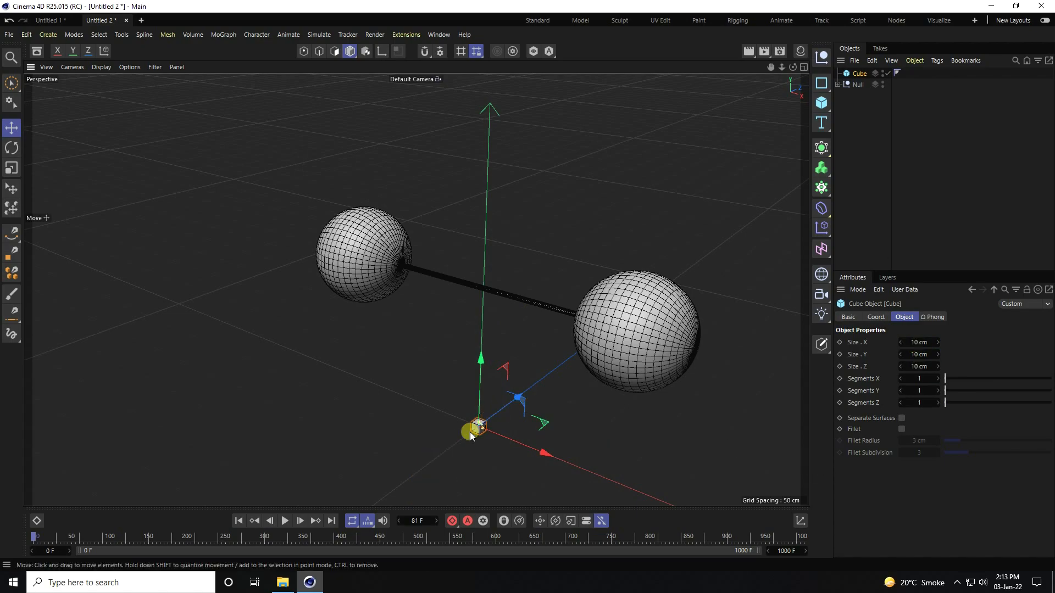
Fillet the cube's edges with a 0.5 cm fillet radius and a fillet subdivision of 5.
key("o")
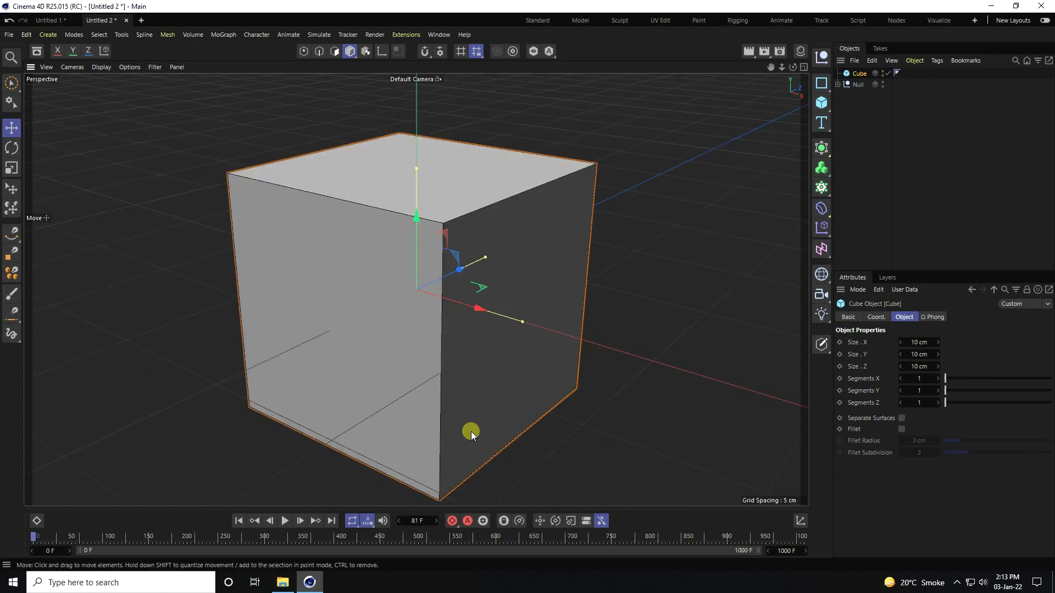
scroll(445, 151, "down", 3)
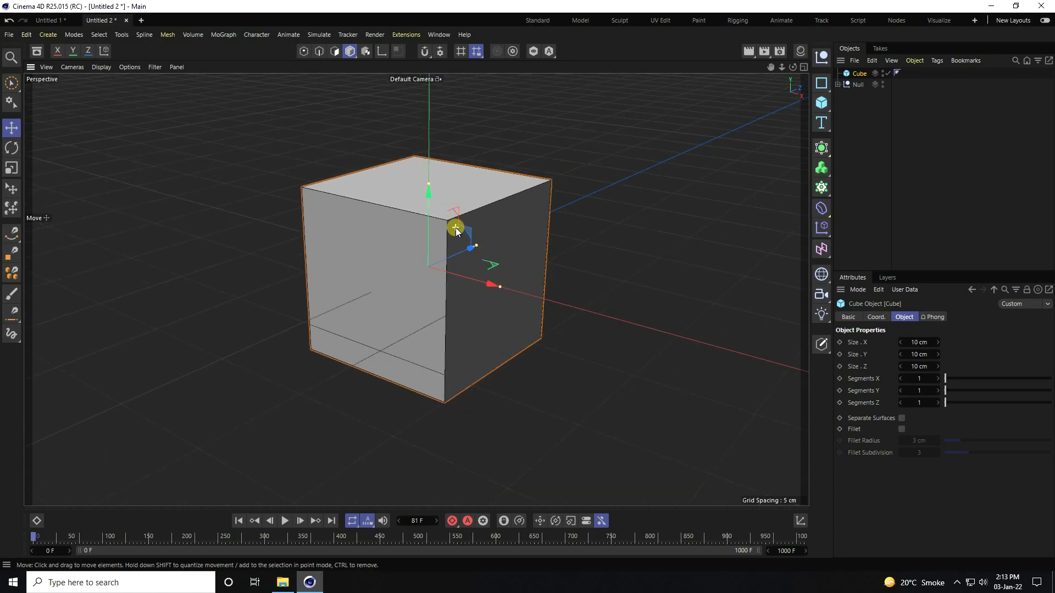
left_click(901, 429)
left_click(920, 441)
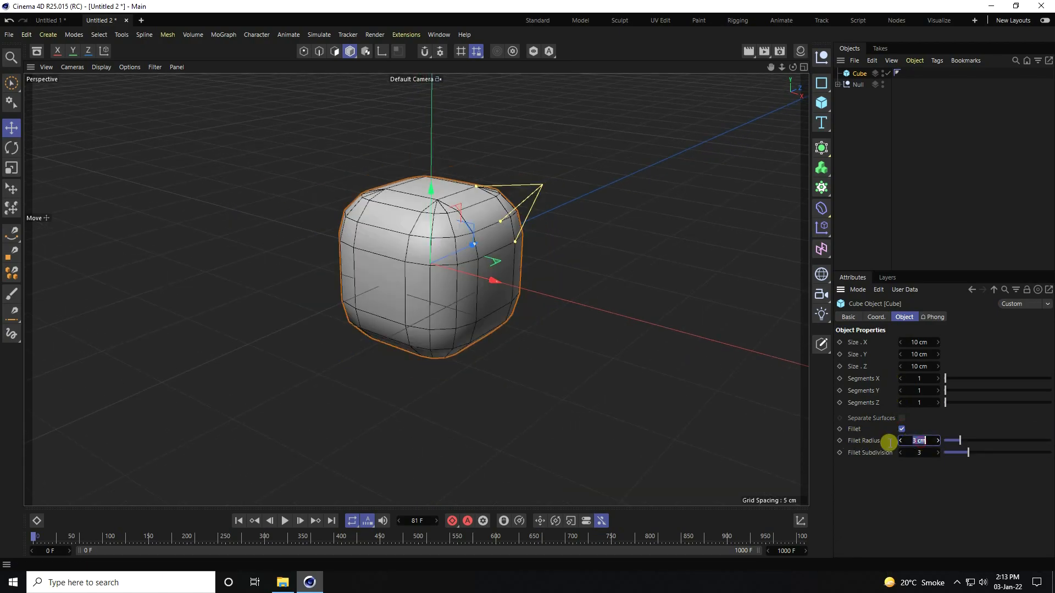
key("Tab")
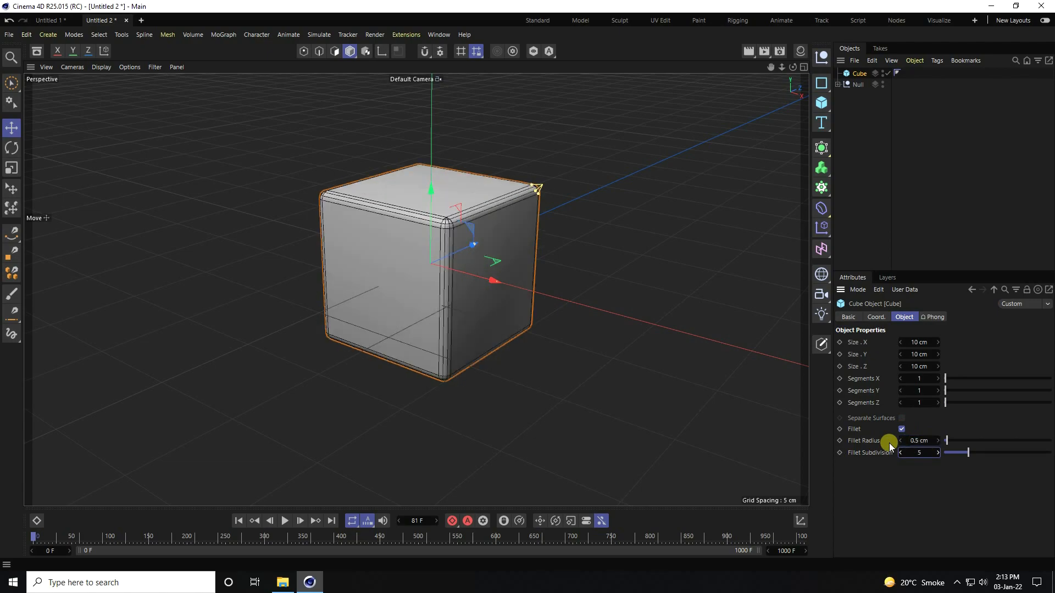
key("Return")
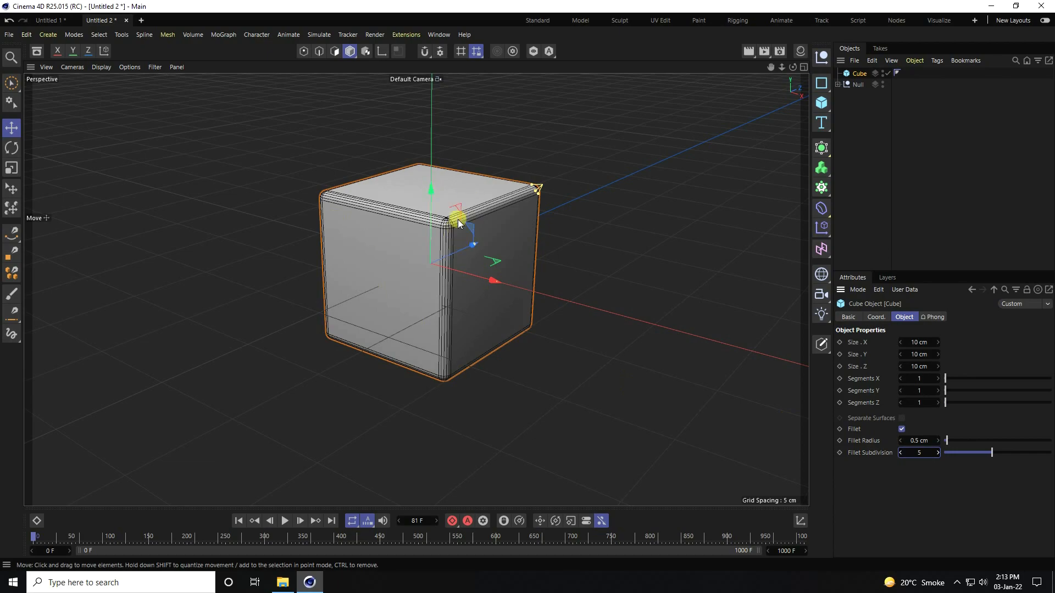
Add a sphere with a 5 cm radius and 24 segments, and move it along X beside the cube.
left_click(823, 103)
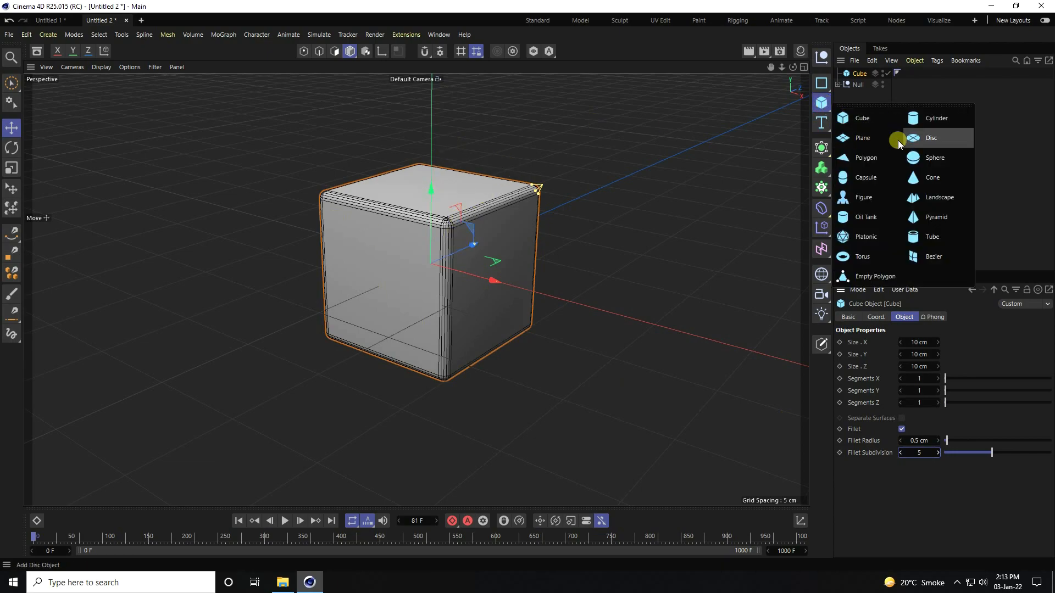
left_click(947, 155)
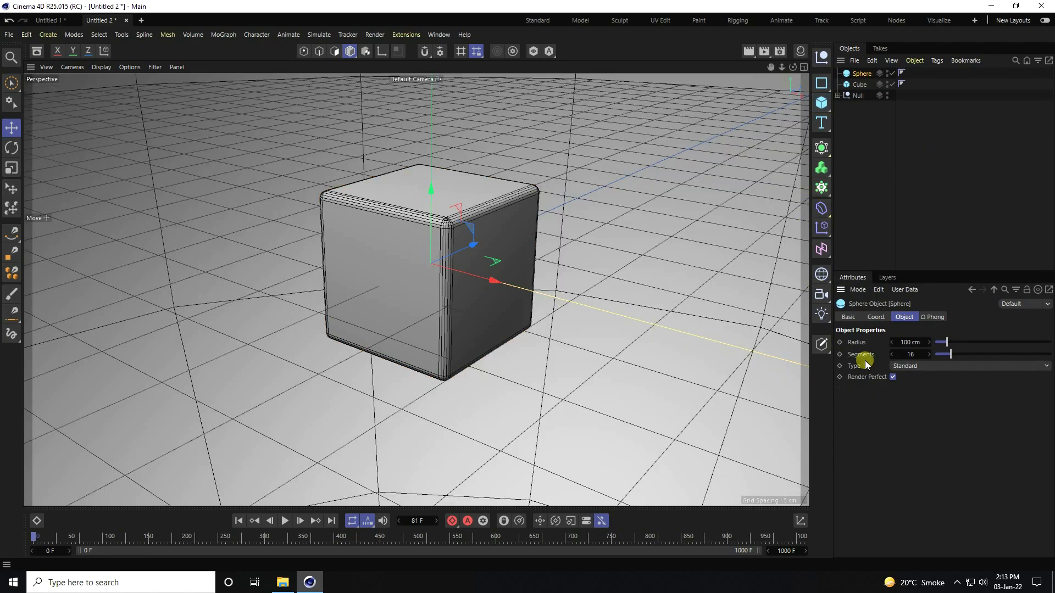
double_click(906, 342)
type("5")
key("Tab")
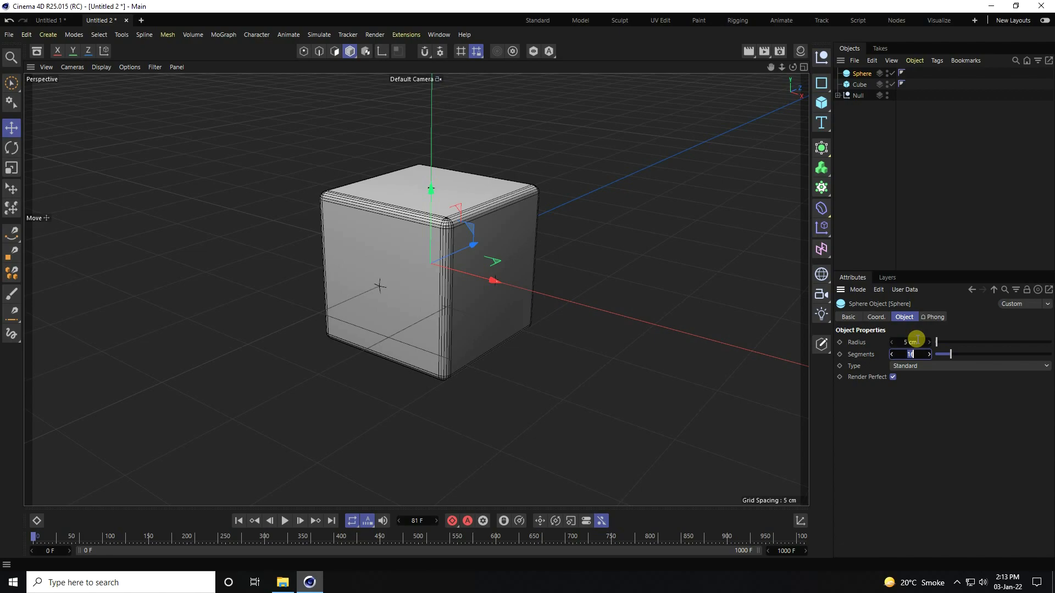
left_click_drag(488, 279, 638, 318)
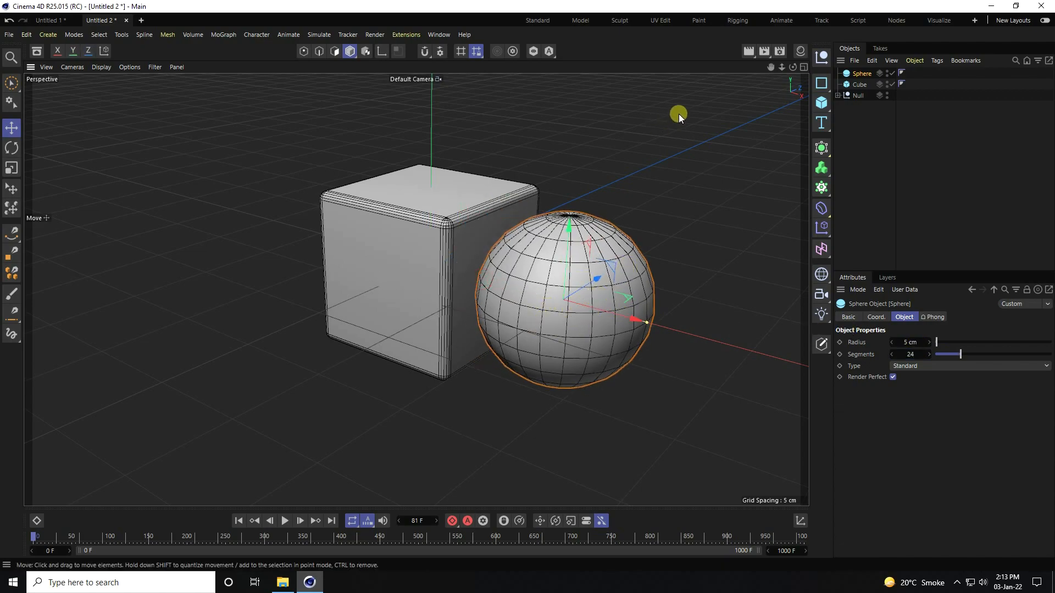
Add a cone, scale it down to a bottom radius of about 7.9 cm, and move it along X to the cube's free side.
left_click(819, 104)
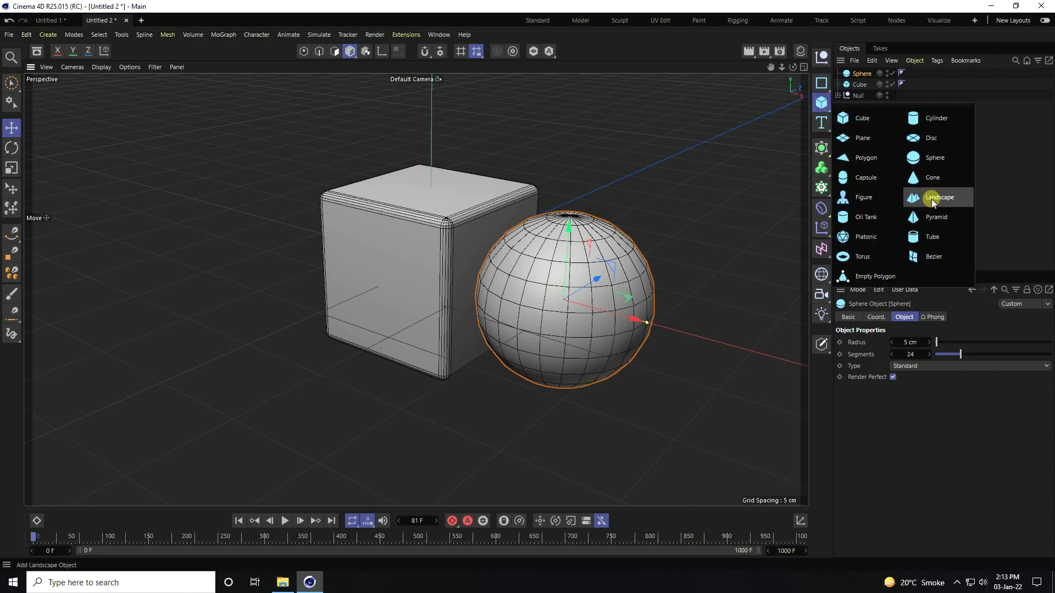
left_click(933, 178)
key("t")
key("o")
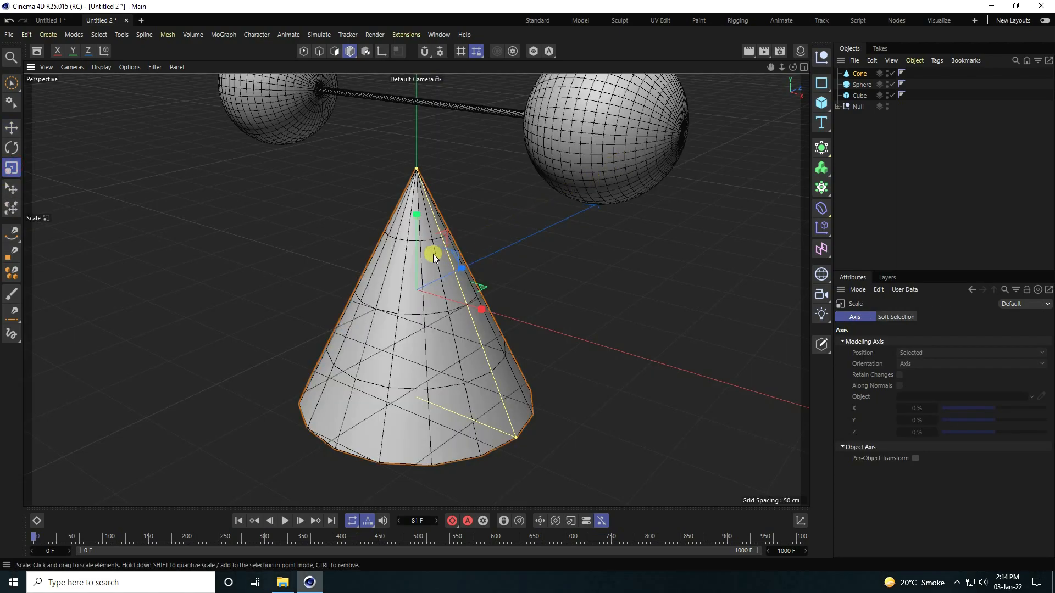
left_click_drag(516, 247, 247, 476)
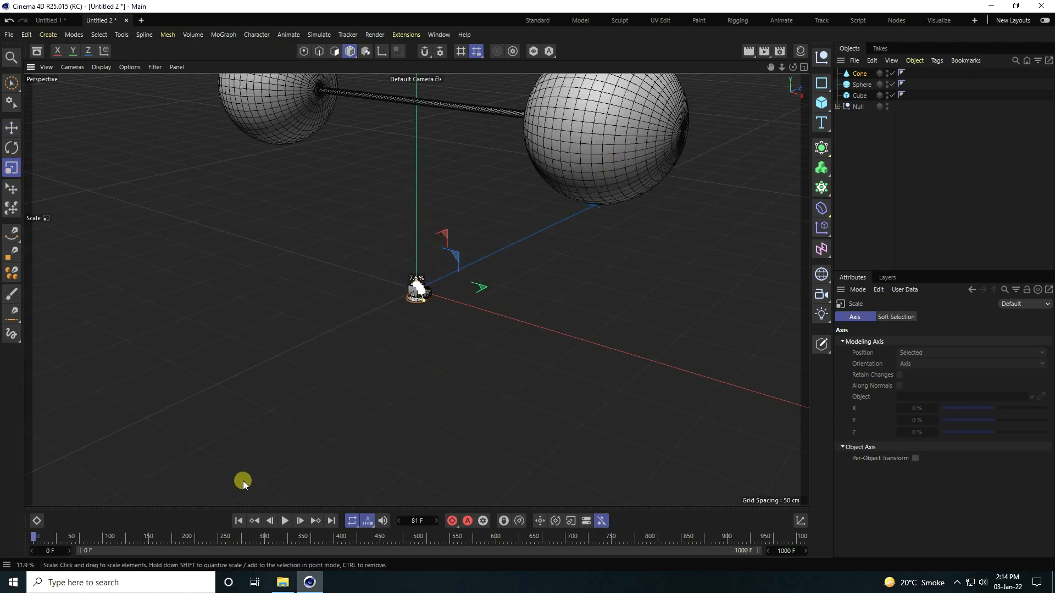
key("o")
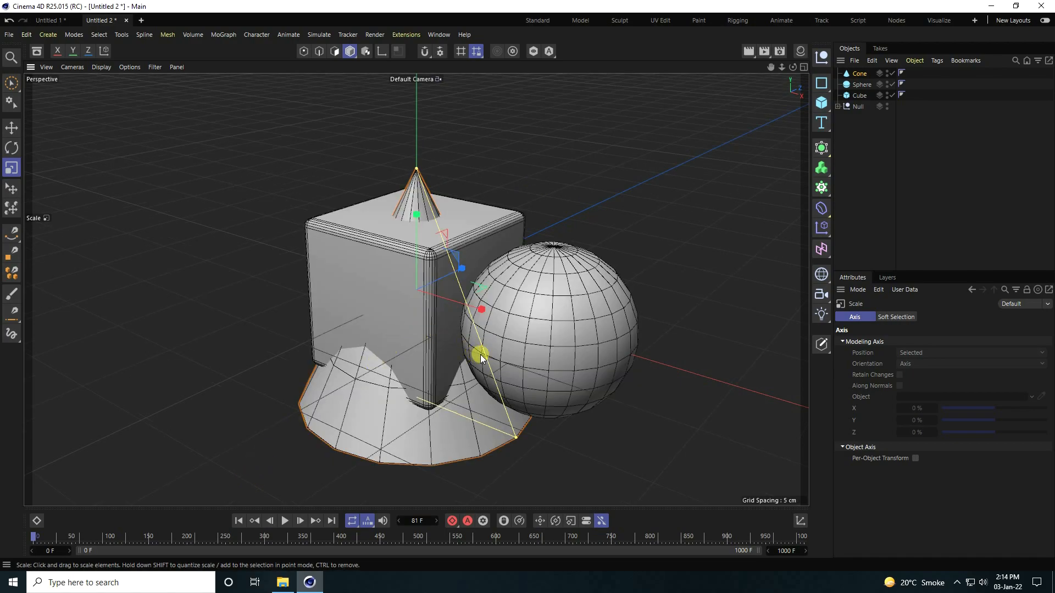
left_click(11, 136)
left_click_drag(471, 311, 256, 242)
Set the cone's bottom radius to 5 cm, height to 10 cm, height segments to 10 and rotation segments to 30.
left_click(861, 73)
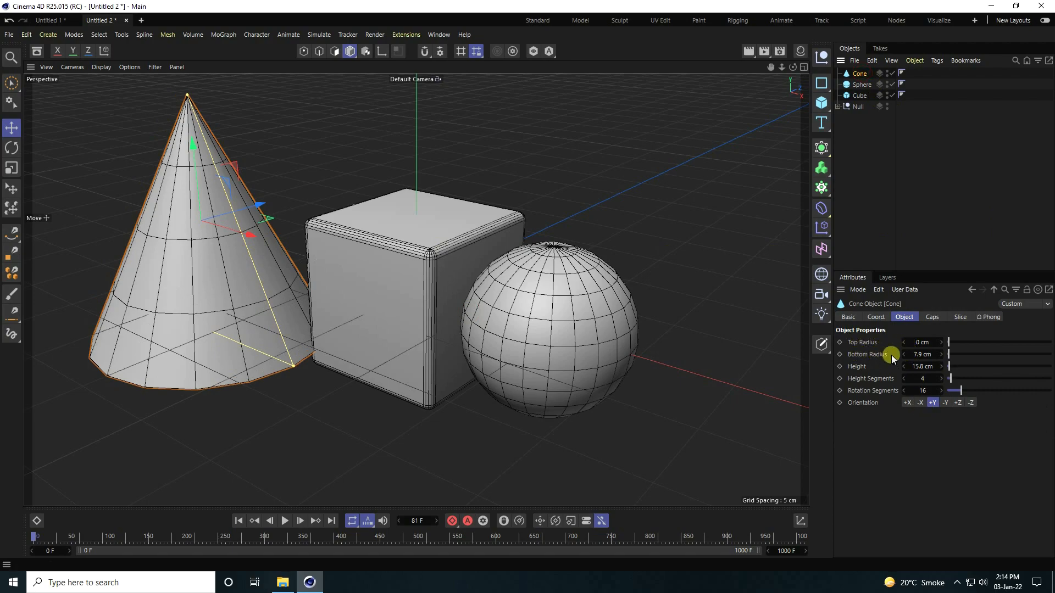
left_click(917, 353)
type("5")
key("Tab")
type("10")
key("Tab")
type("10")
key("Return")
key("Tab")
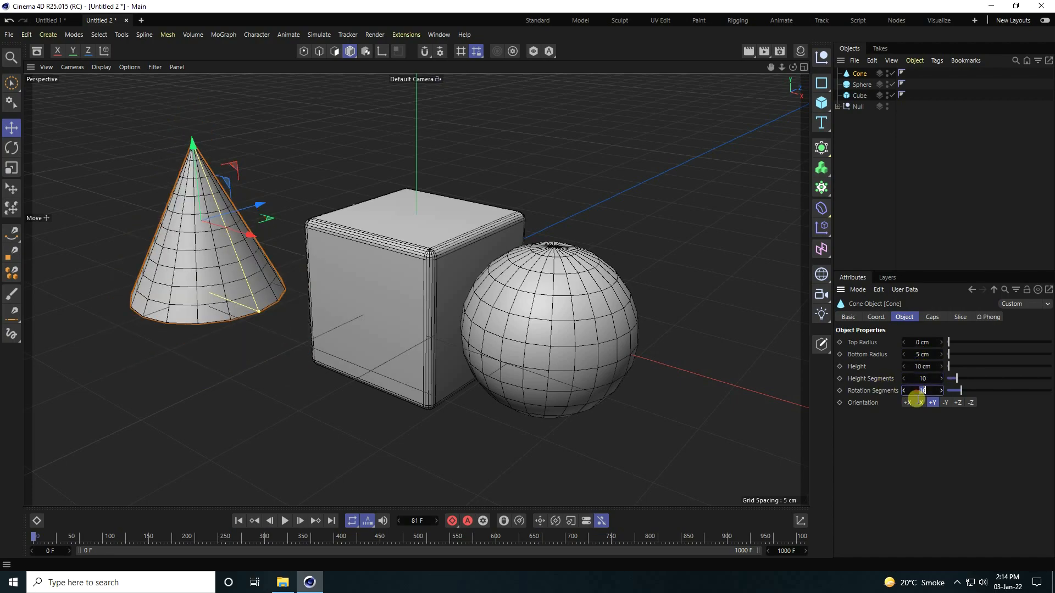
type("30")
key("Return")
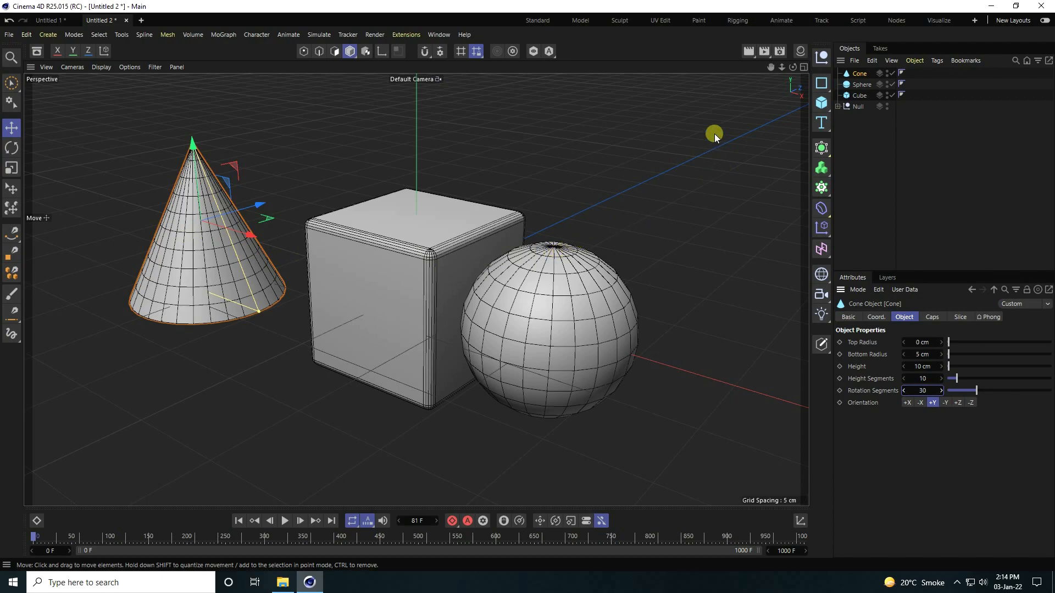
Add a torus with ring radius 8 cm, 100 ring segments, pipe radius 2.5 cm and 40 pipe segments, and move it along X past the sphere.
left_click(824, 108)
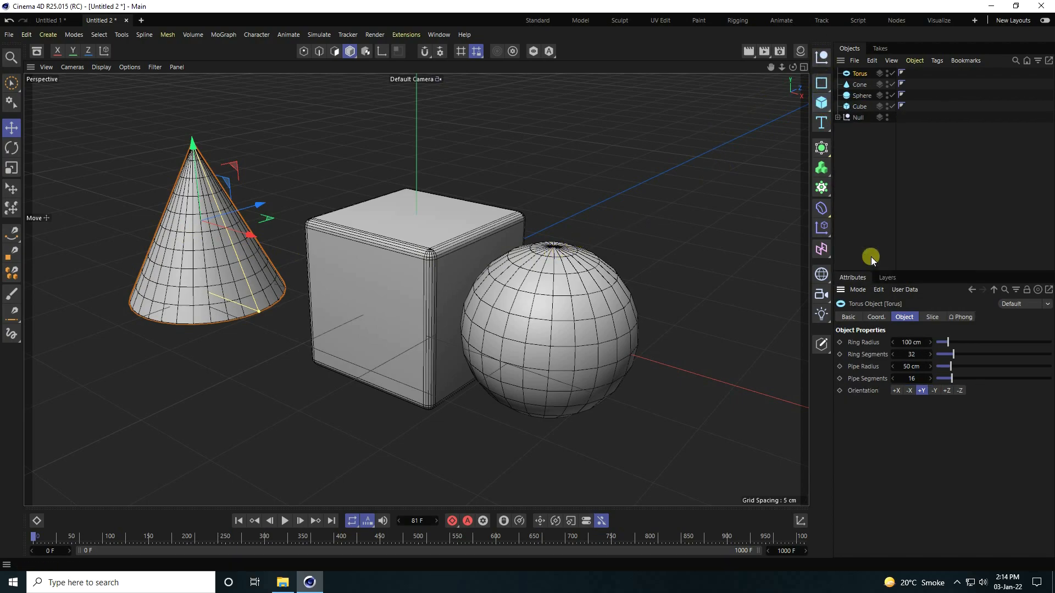
left_click(871, 258)
left_click(911, 342)
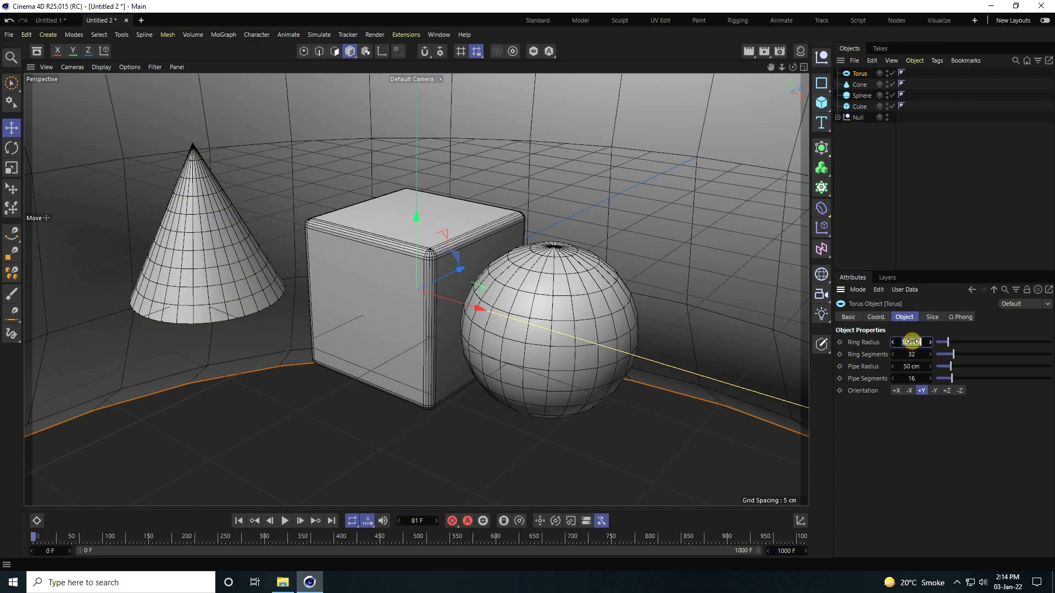
key("Tab")
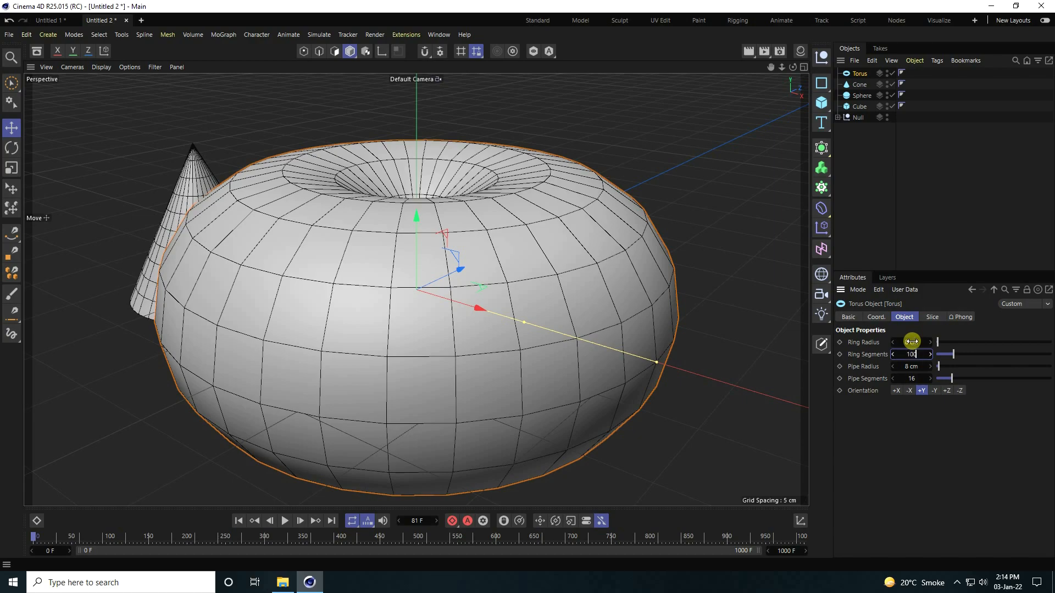
key("Tab")
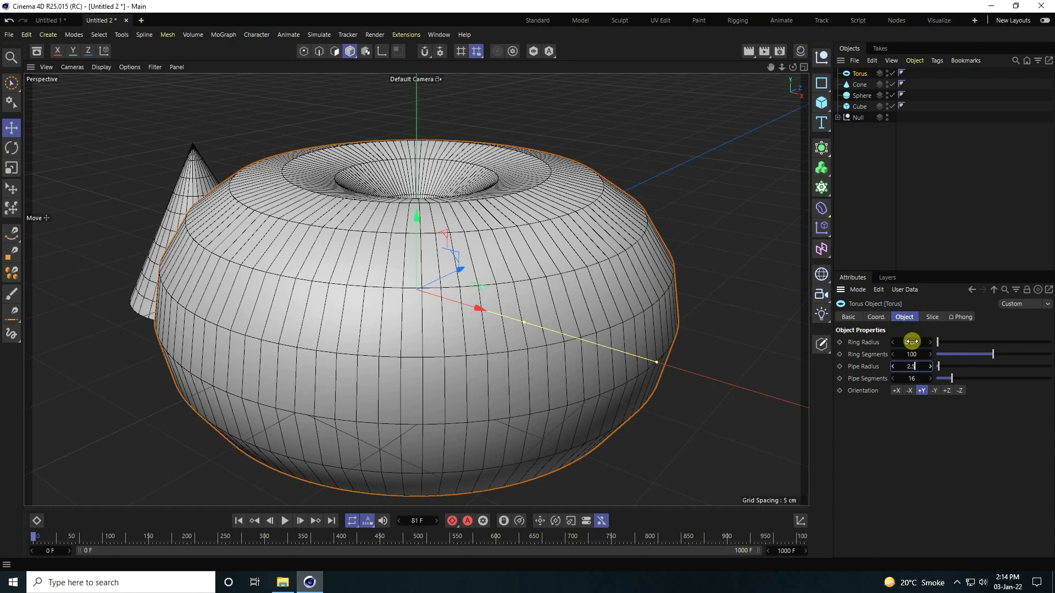
key("Tab")
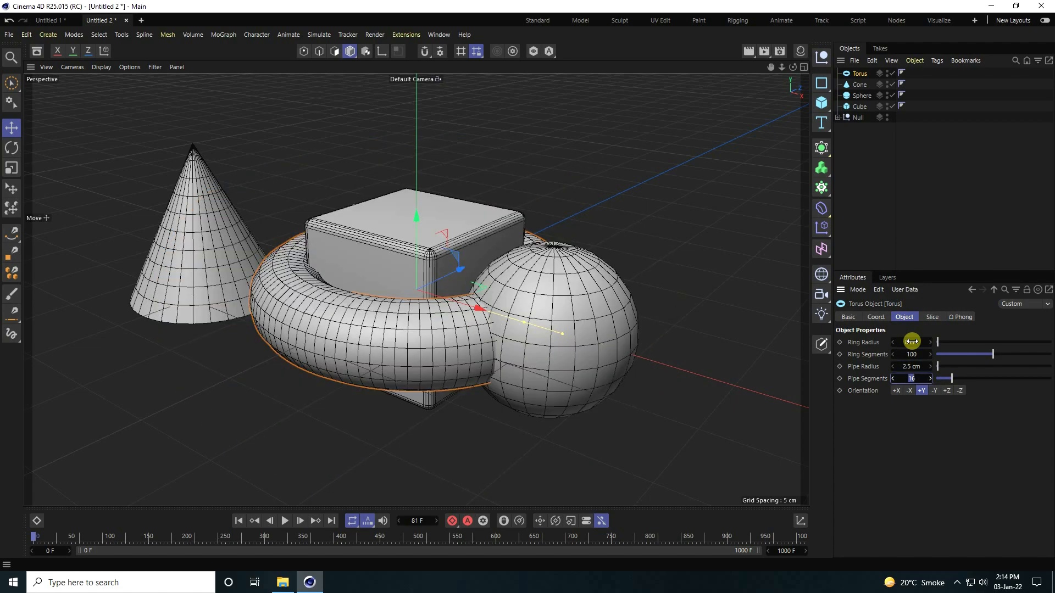
type("50")
key("Return")
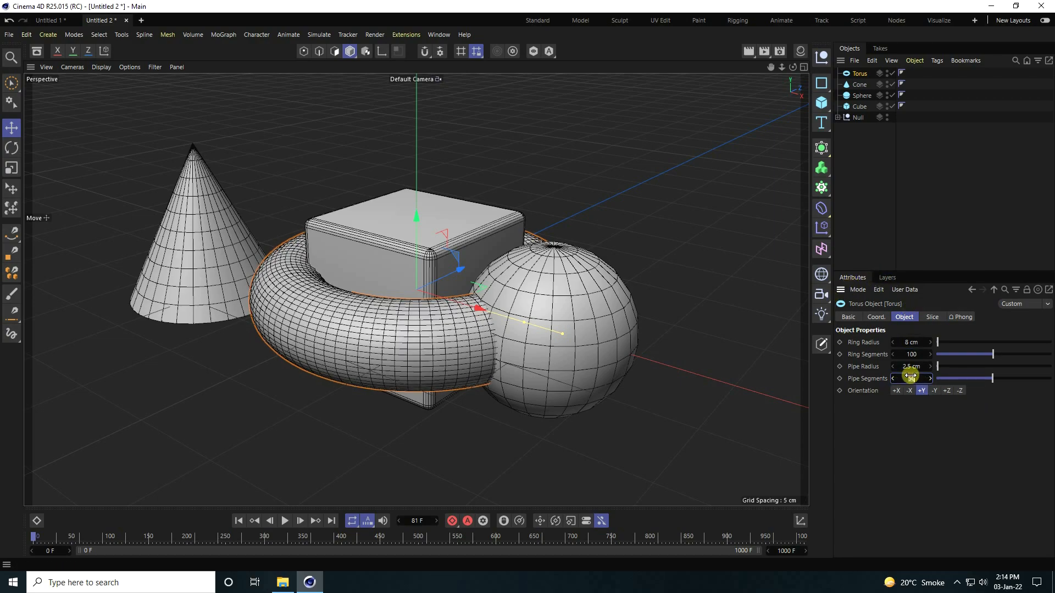
left_click_drag(911, 377, 908, 376)
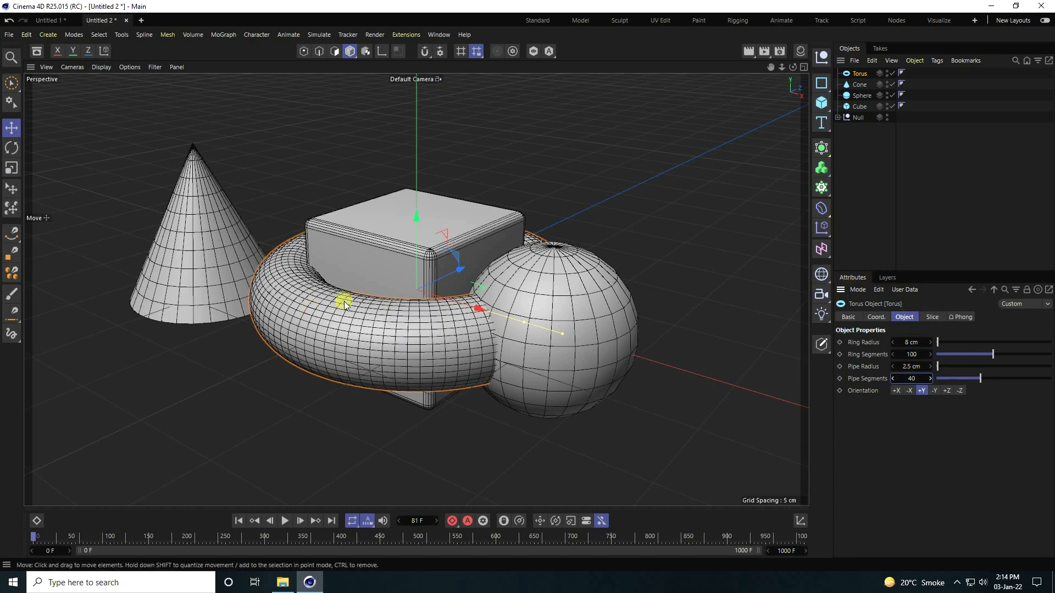
scroll(283, 298, "down", 3)
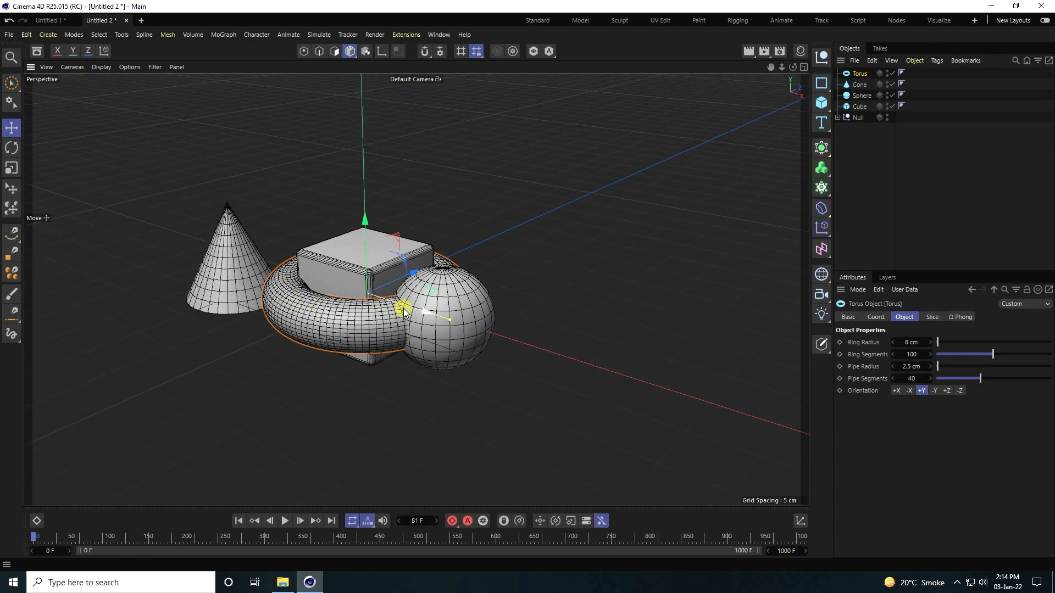
left_click_drag(422, 312, 685, 378)
Add a capsule, scale it down to a radius of about 3.65 cm, and move it along Z in front of the cube.
left_click_drag(822, 102, 871, 178)
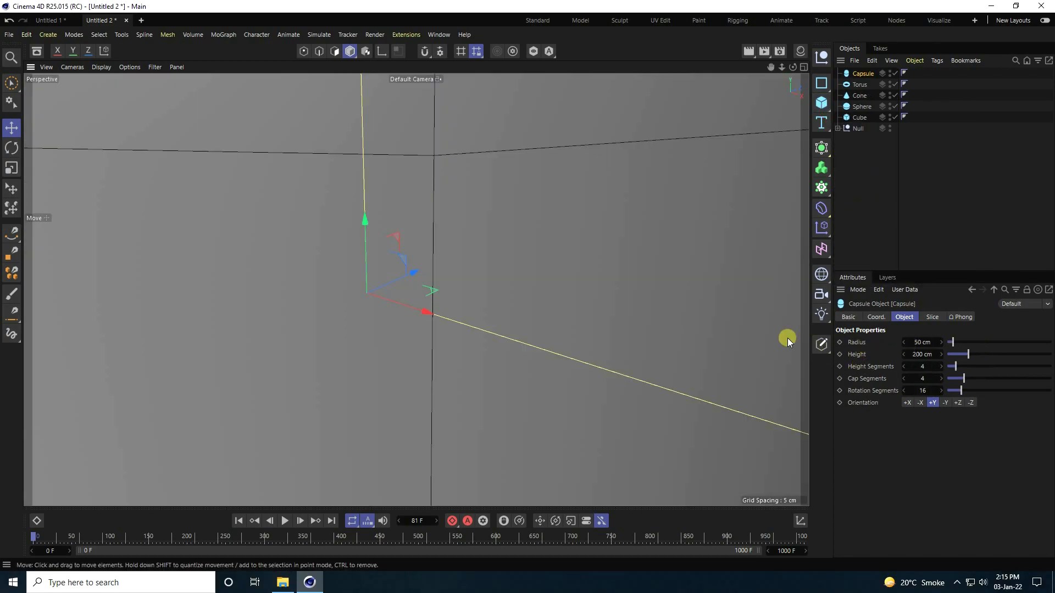
left_click(11, 185)
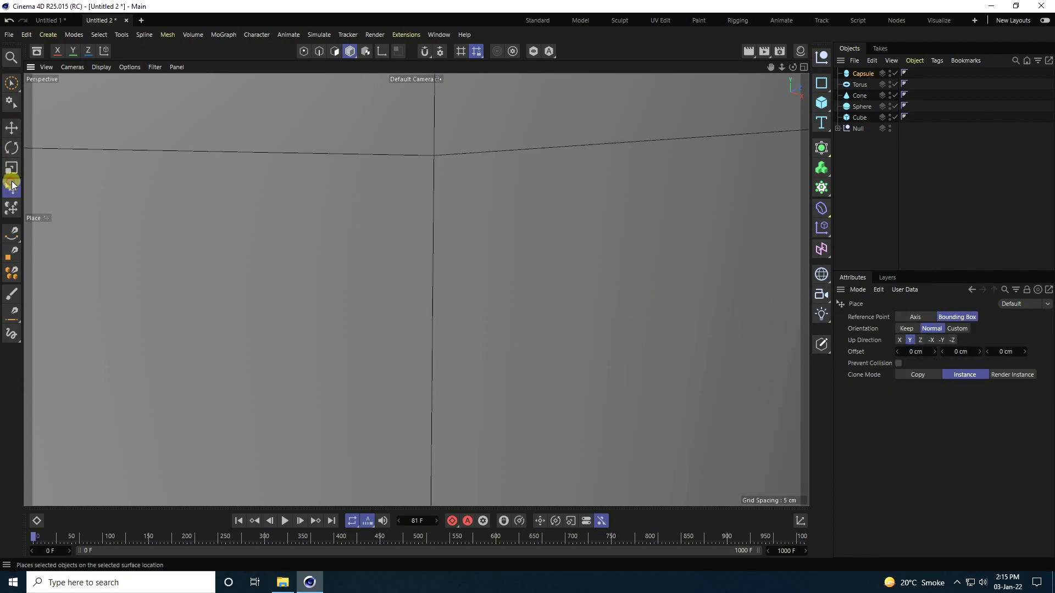
left_click(12, 148)
left_click(12, 167)
left_click_drag(621, 152, 348, 347)
left_click(11, 127)
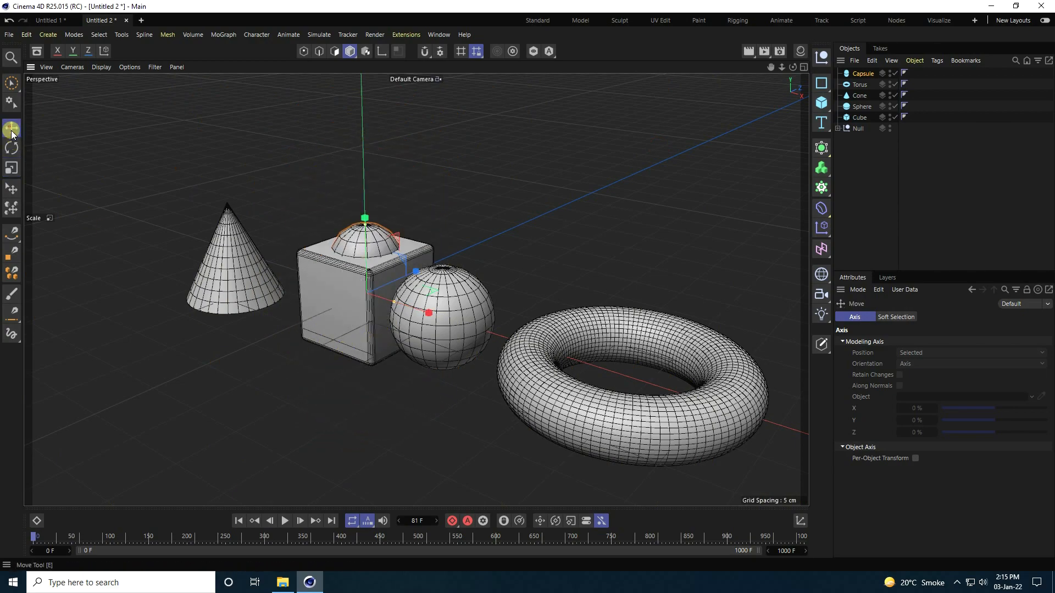
left_click_drag(417, 269, 329, 309)
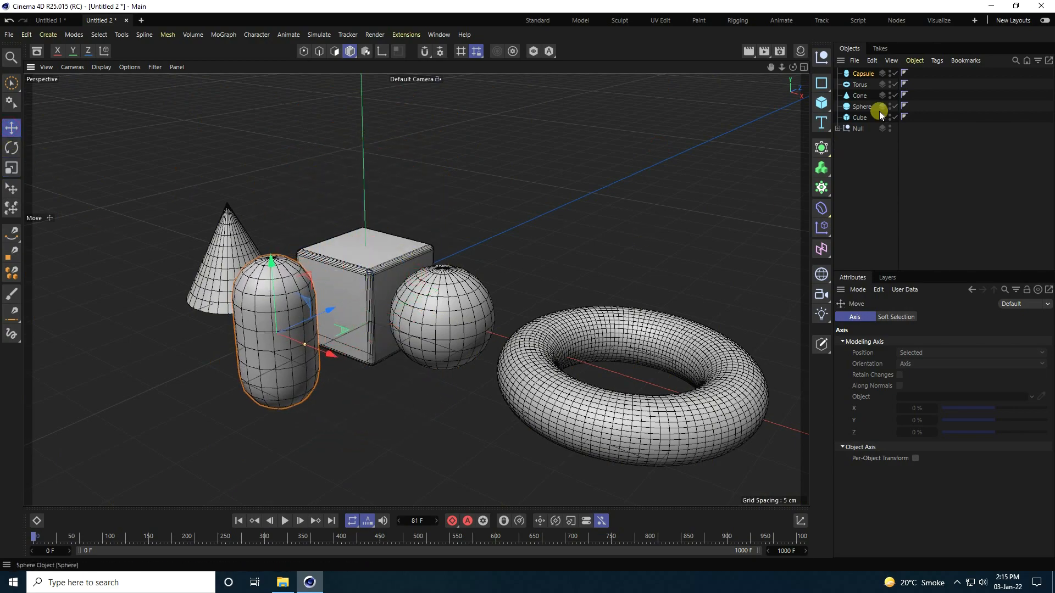
Set the capsule's radius to 3.5 cm, height to 15 cm, height segments to 6, cap segments to 6 and rotation segments to 30.
left_click(856, 75)
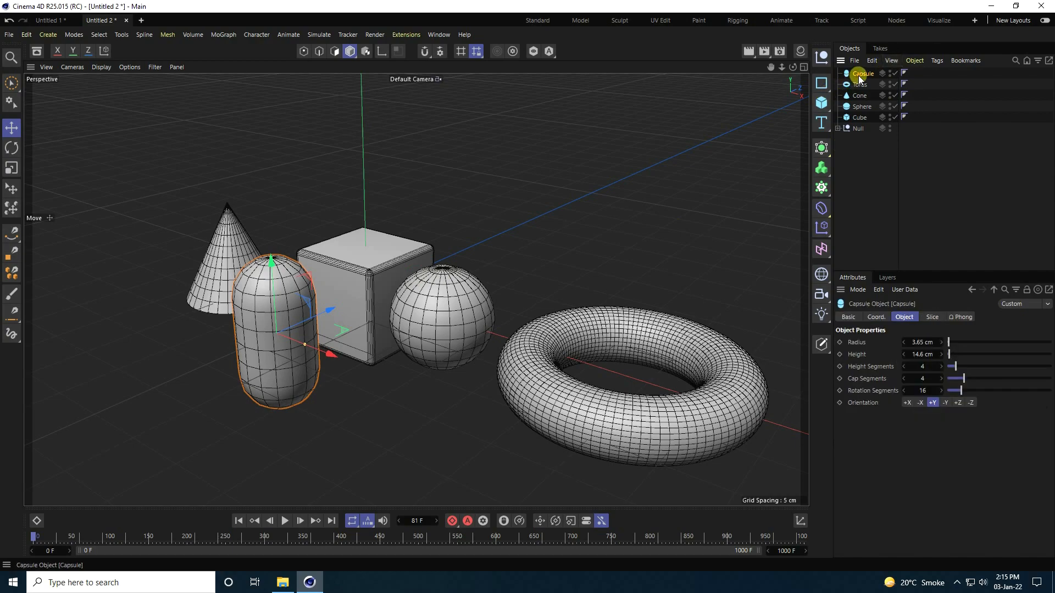
left_click(917, 343)
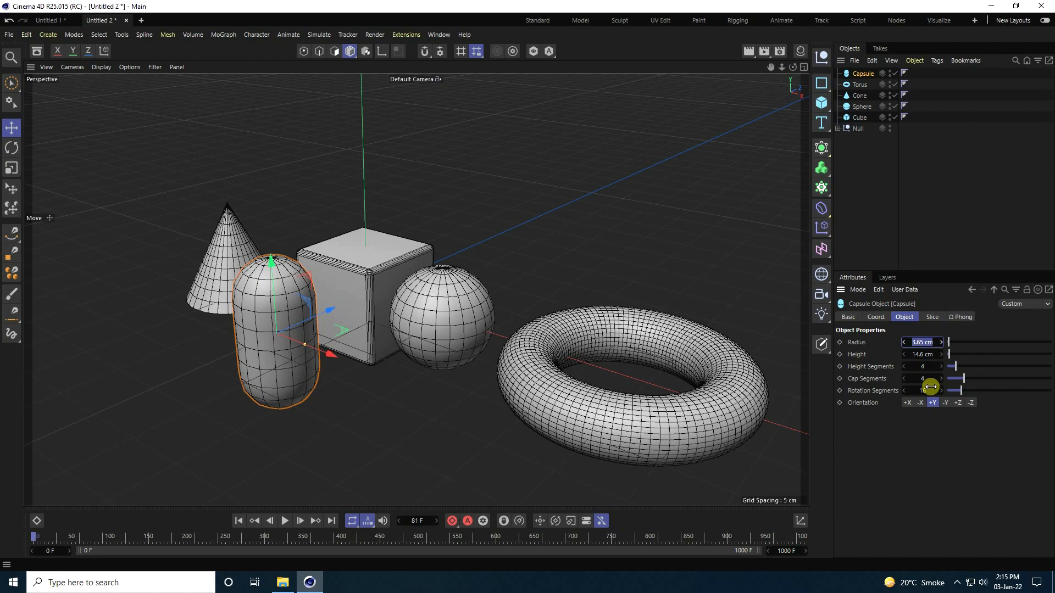
type("3.5")
key("Tab")
type("1")
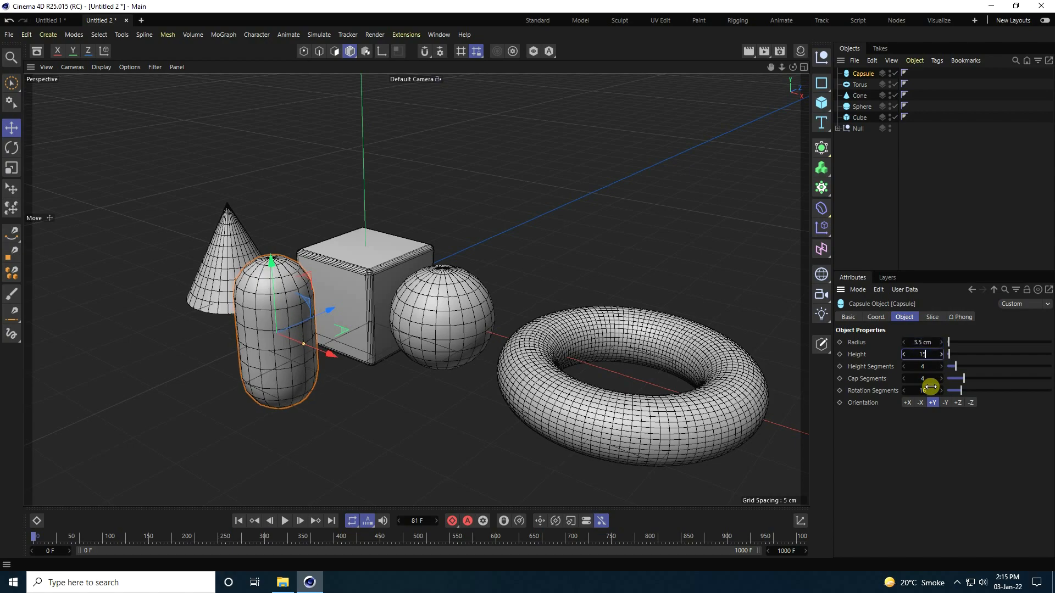
type("5")
key("Tab")
type("6")
key("Tab")
key("Tab")
type("30")
key("Return")
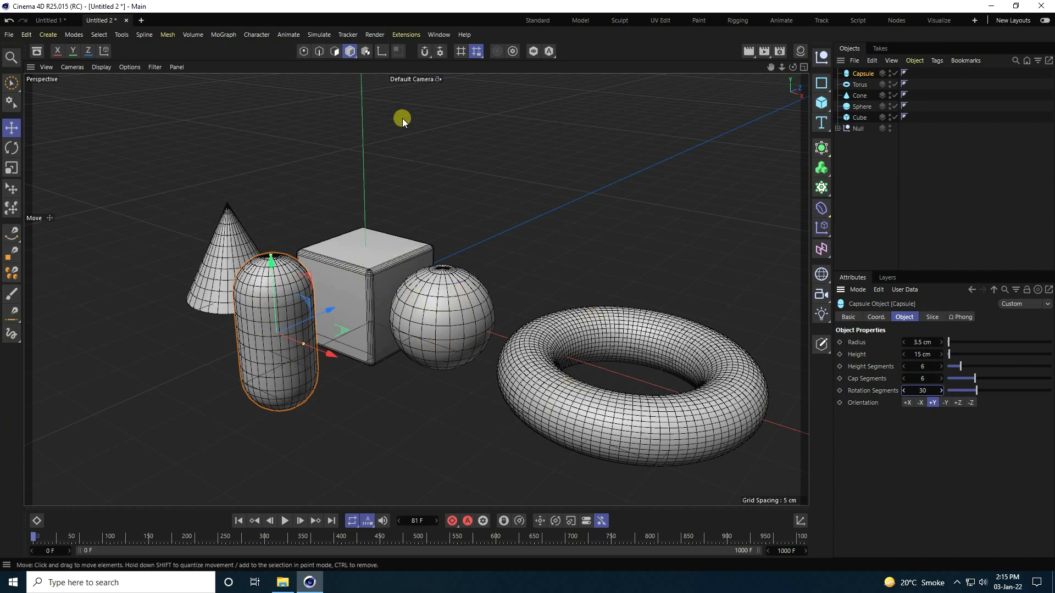
Add a MoGraph Cloner and make the capsule, torus, cone, sphere and cube its children.
left_click(223, 35)
left_click(236, 64)
left_click(855, 129)
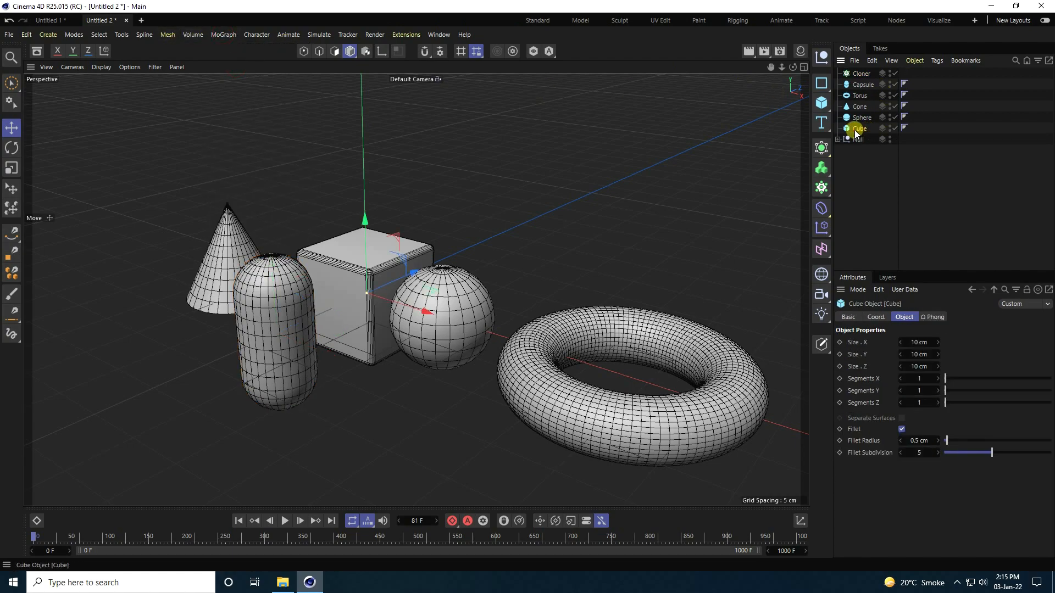
left_click(861, 85, "shift")
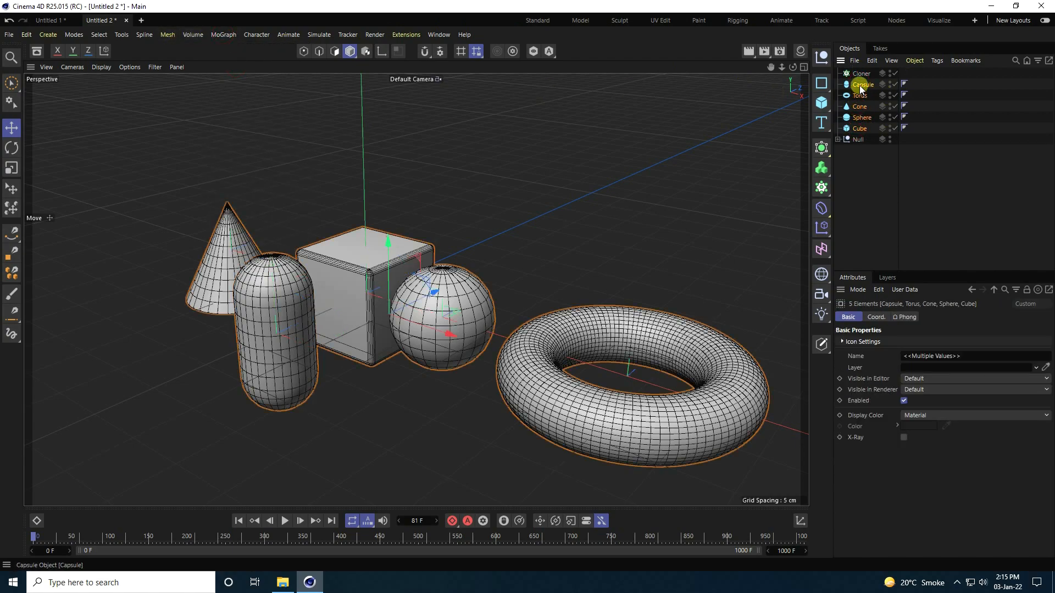
left_click_drag(859, 75, 859, 74)
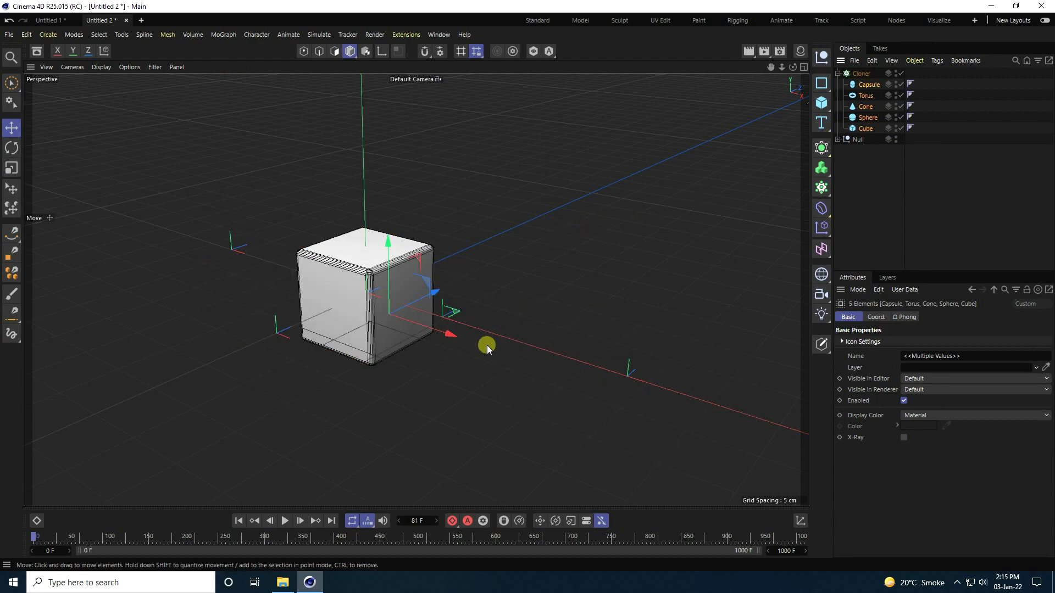
scroll(447, 365, "down", 5)
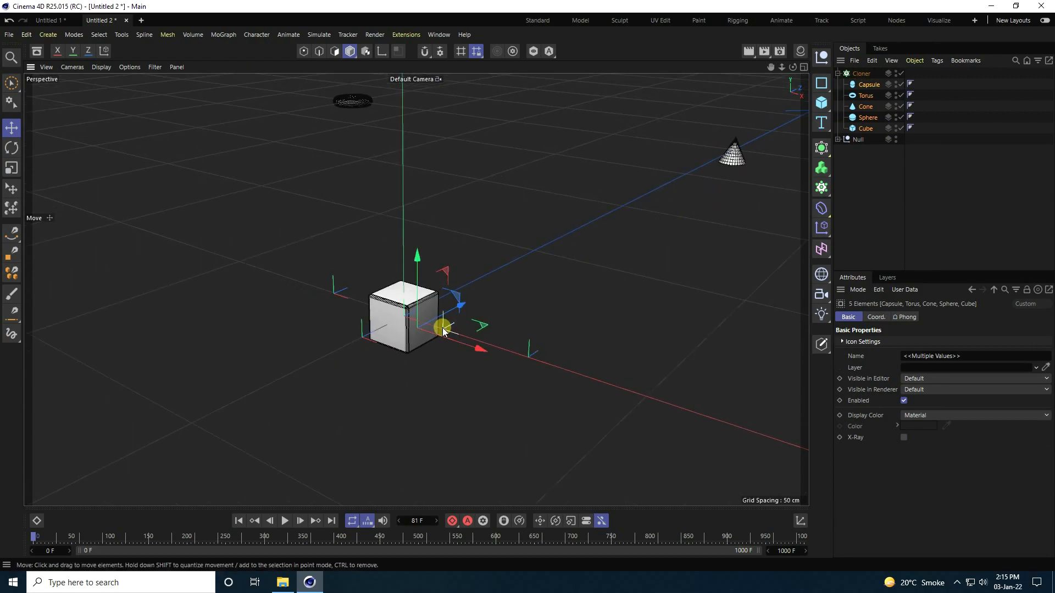
scroll(443, 329, "down", 6)
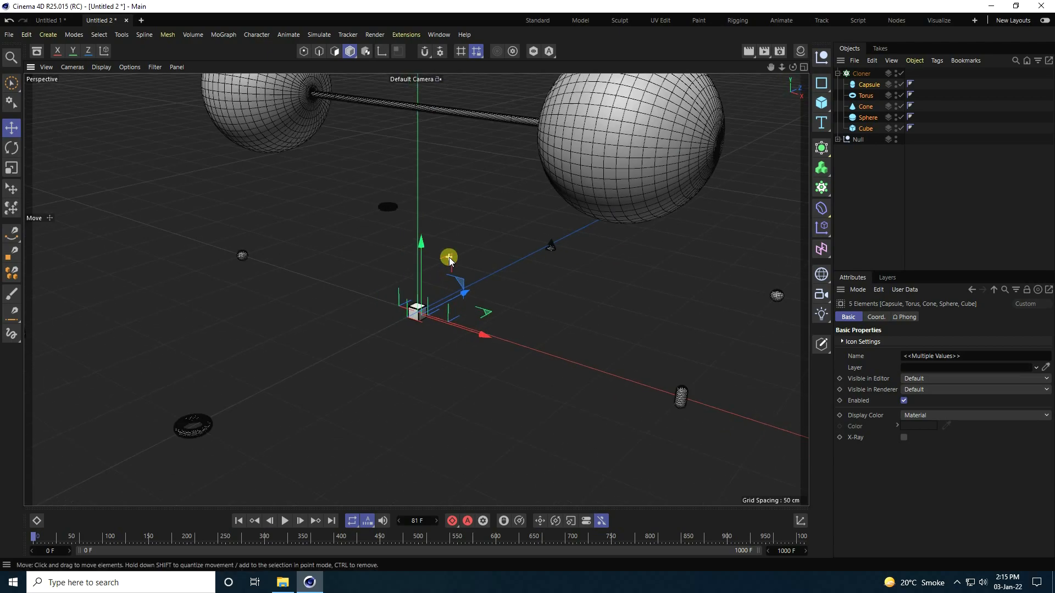
scroll(450, 257, "down", 2)
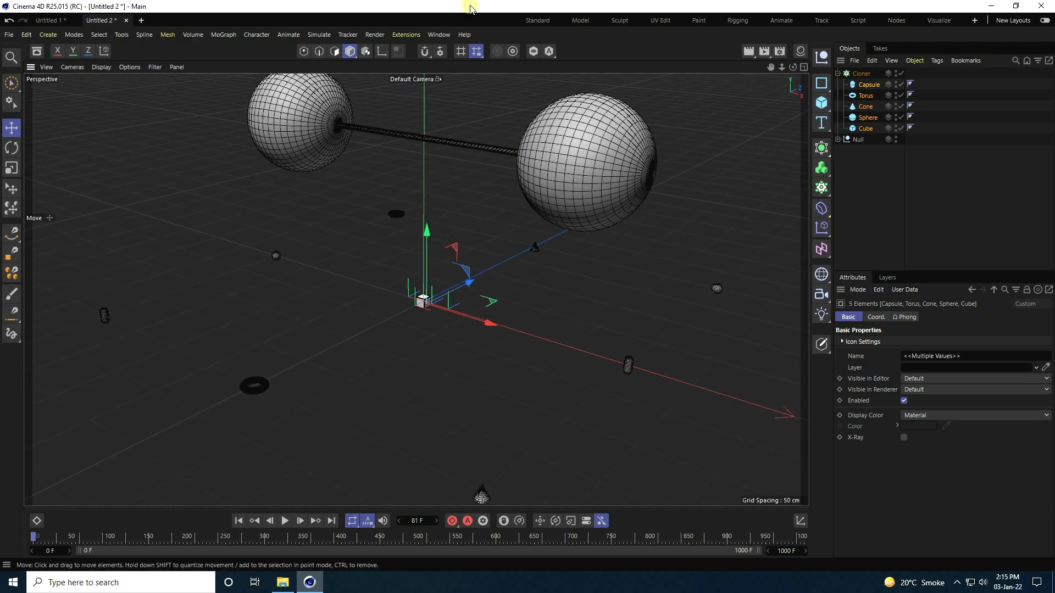
Add a sphere with a 50 cm radius and 50 segments at the end of the object hierarchy, and hide it in the editor and renderer.
left_click(828, 104)
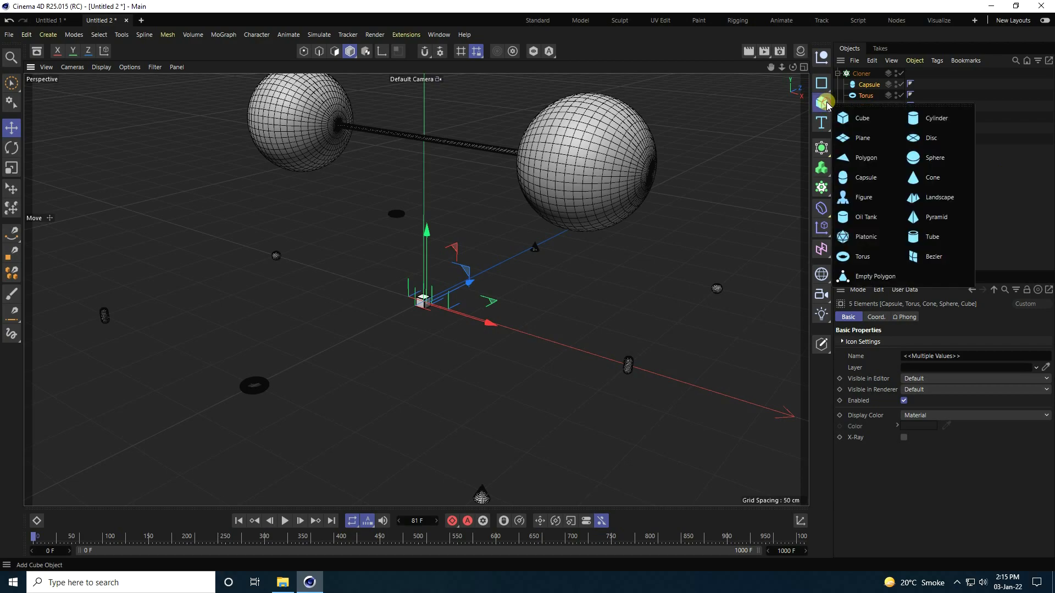
left_click(931, 157)
left_click(907, 343)
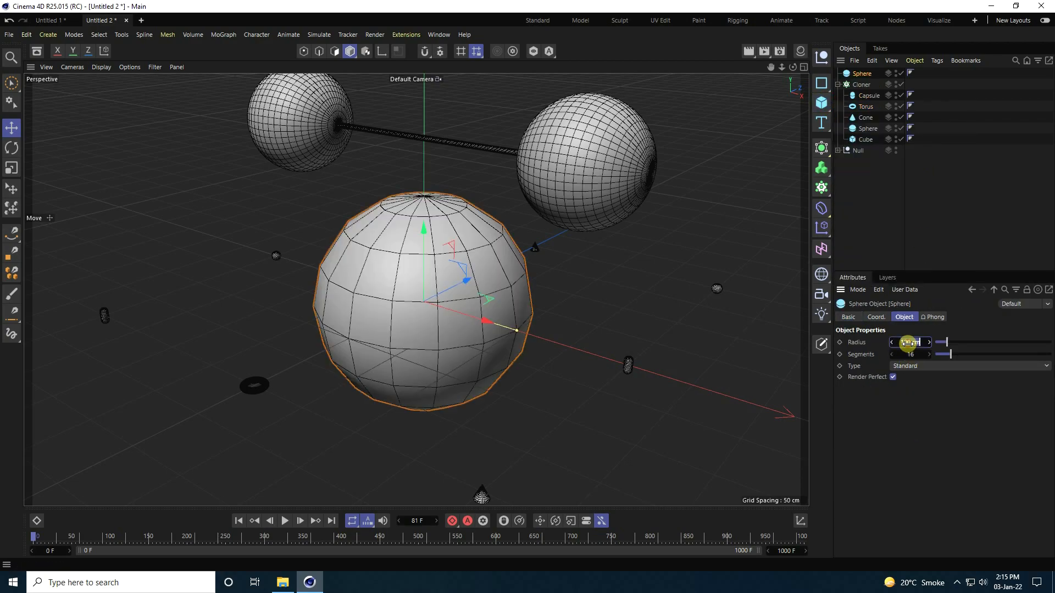
type("50")
key("Tab")
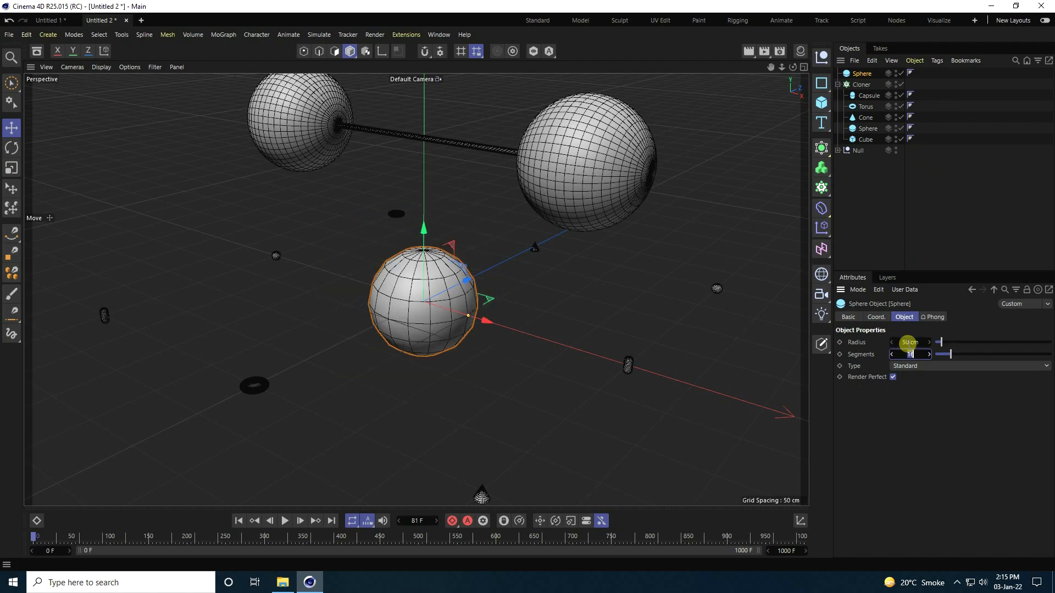
type("50")
key("Return")
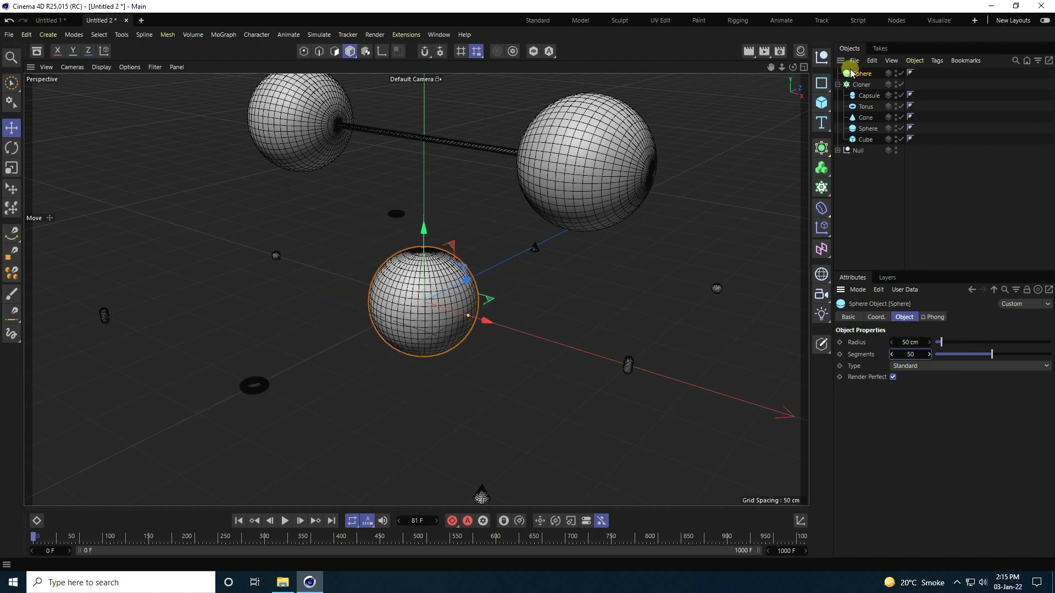
left_click_drag(860, 75, 867, 175)
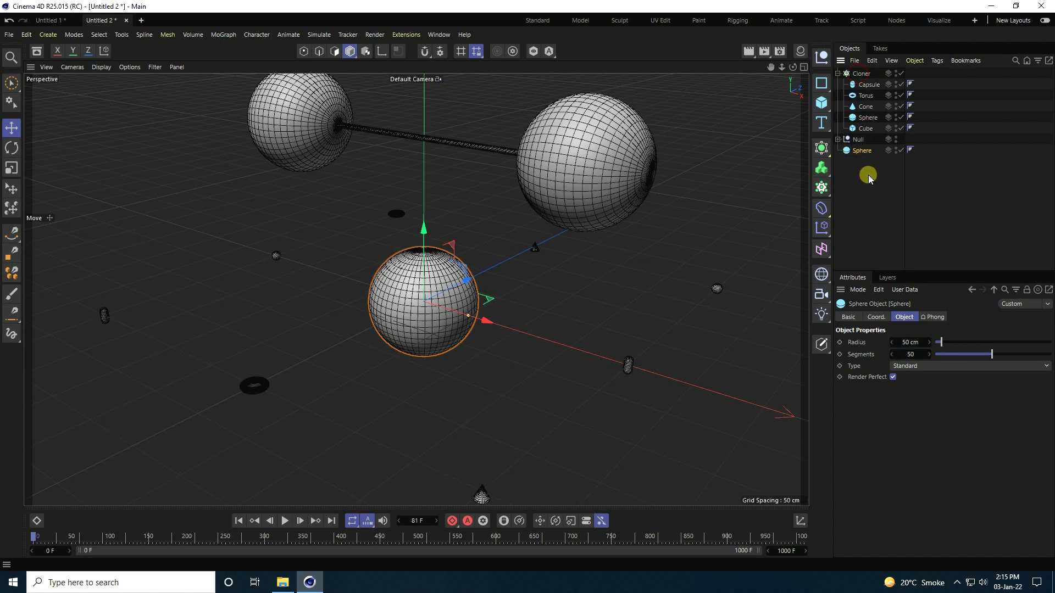
left_click(895, 147)
Set the Cloner's mode to Object and assign the hidden 50 cm sphere as its distribution object.
left_click(859, 74)
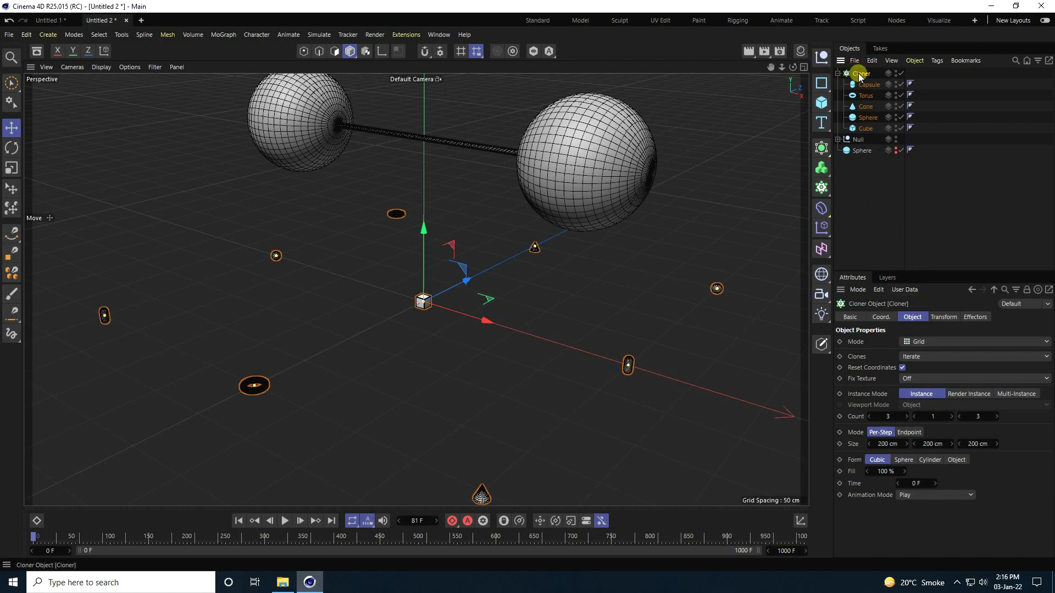
left_click(917, 342)
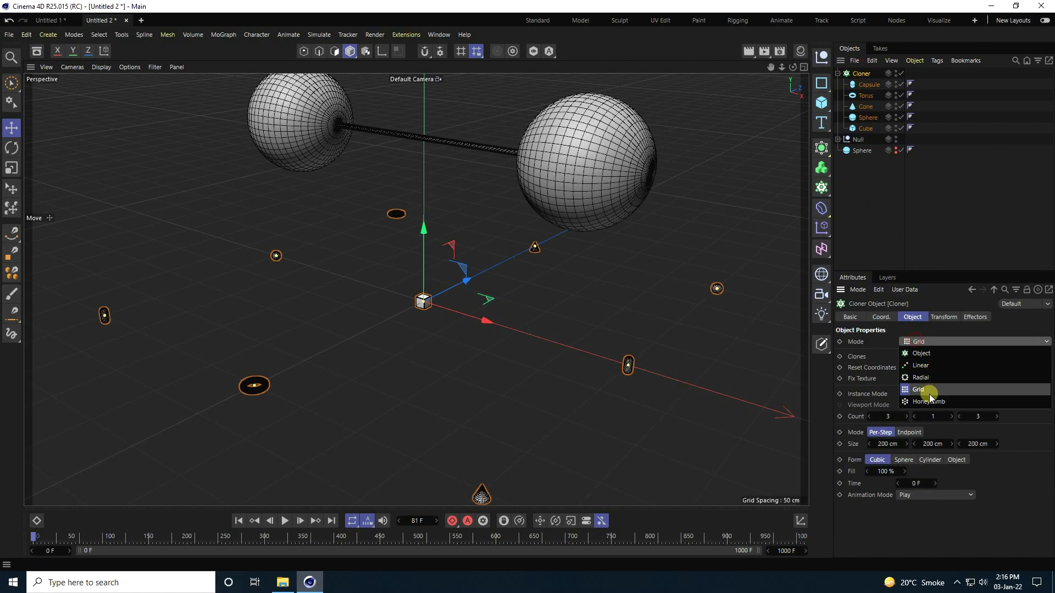
left_click(922, 353)
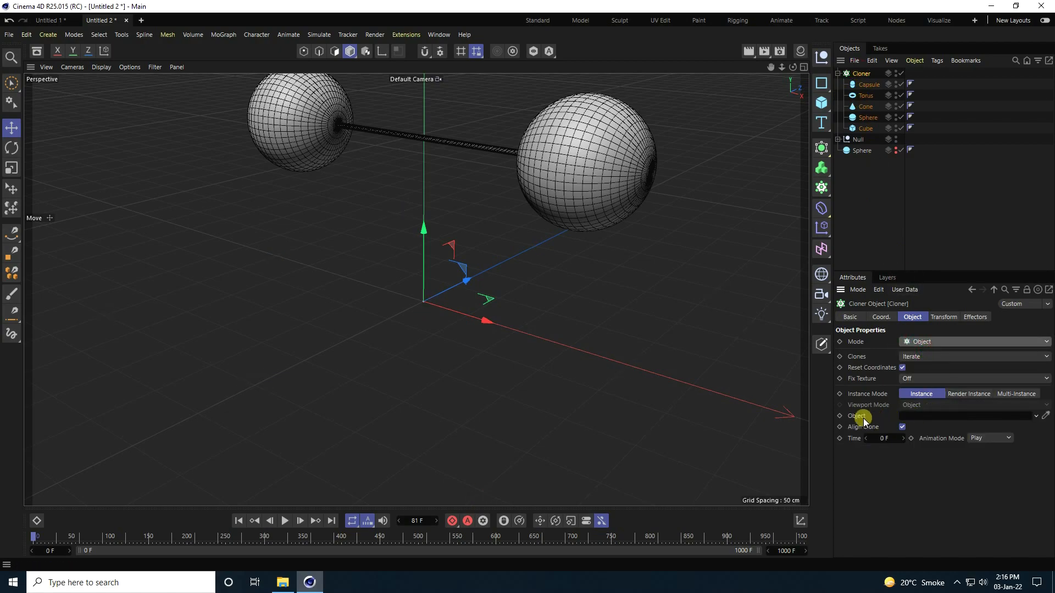
left_click_drag(862, 151, 872, 182)
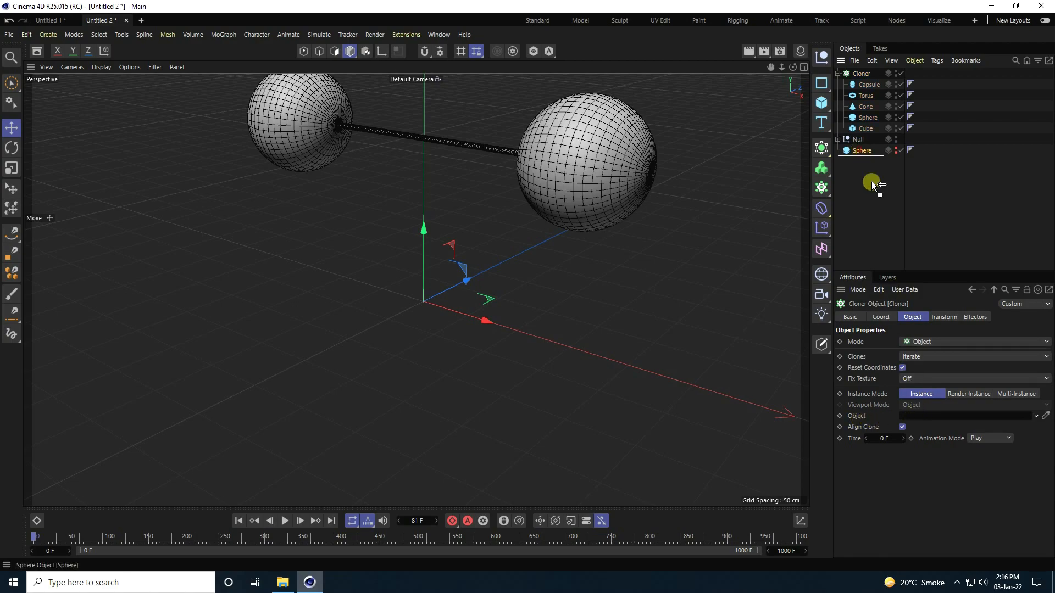
left_click_drag(931, 391, 935, 415)
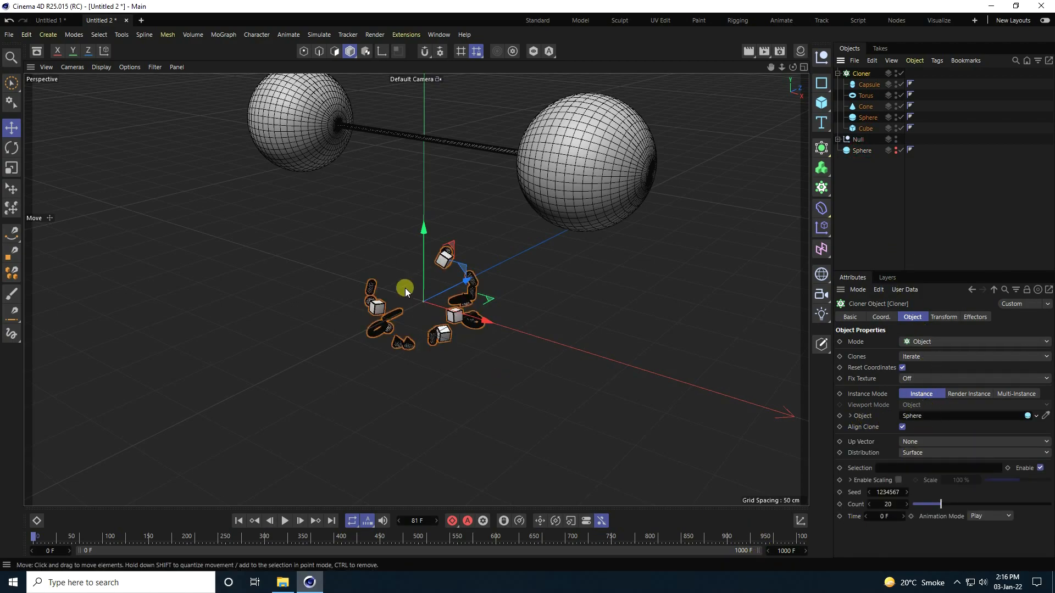
Set the Cloner's count to 500 and play the animation.
scroll(404, 278, "up", 2)
scroll(405, 278, "up", 2)
scroll(440, 325, "up", 2)
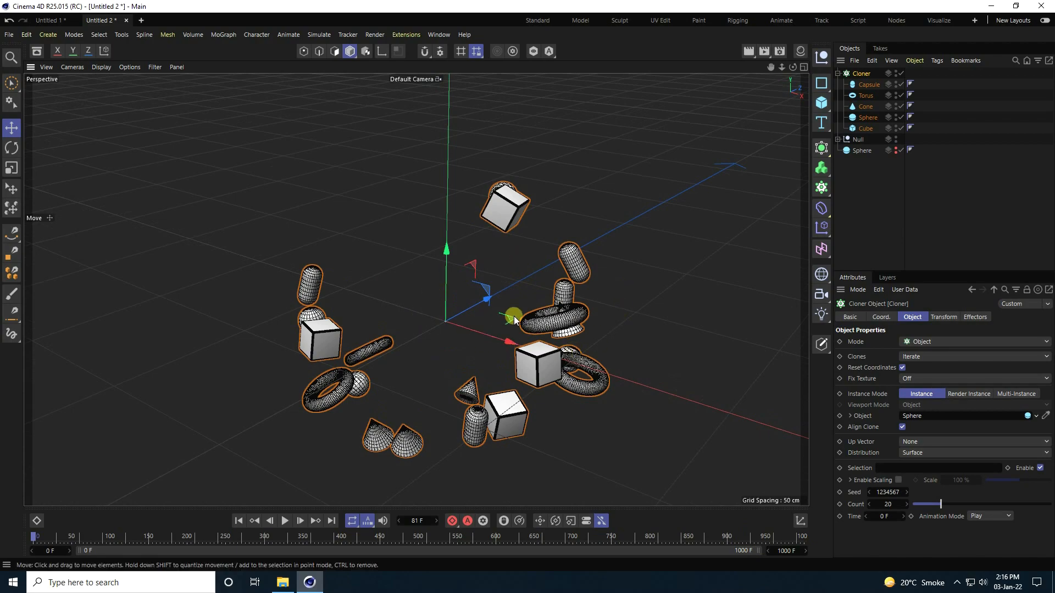
double_click(888, 504)
type("500")
key("Return")
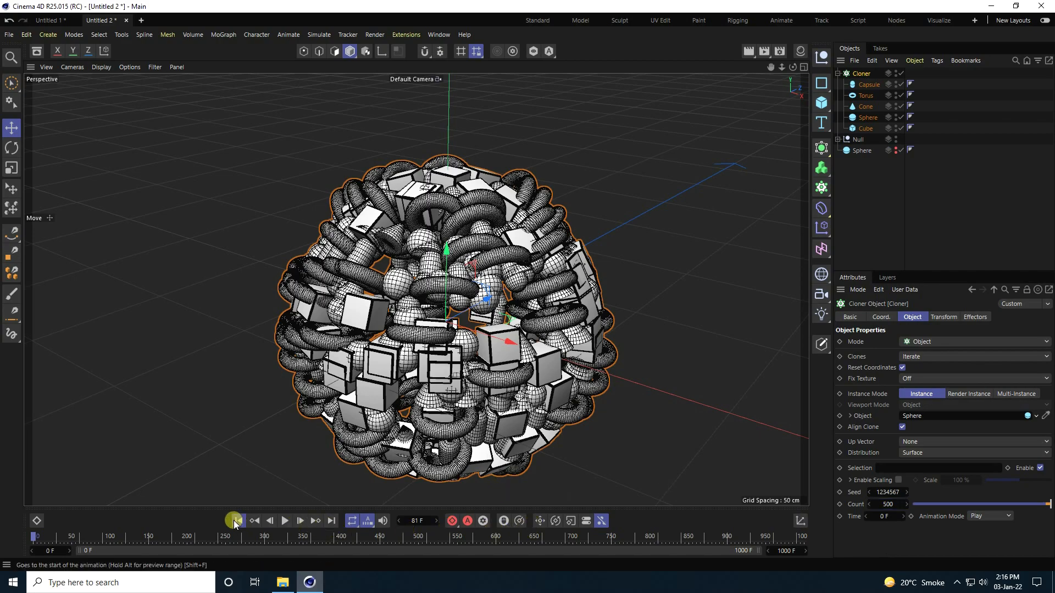
left_click(283, 521)
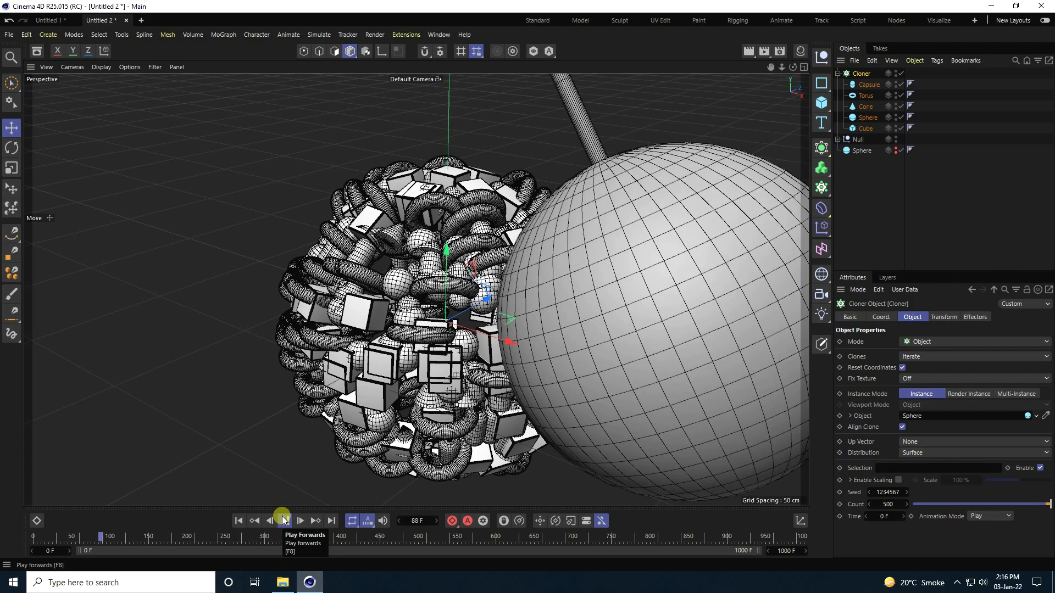
Rewind the animation, add a Rigid Body tag to the Cloner, and set its Follow Position force to 5.
left_click(283, 517)
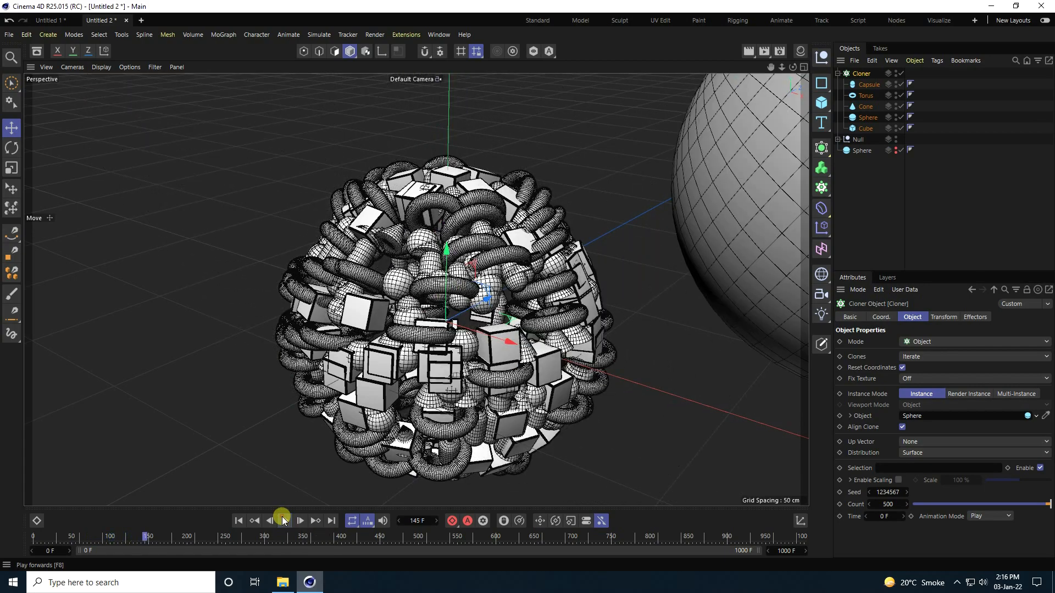
left_click(237, 521)
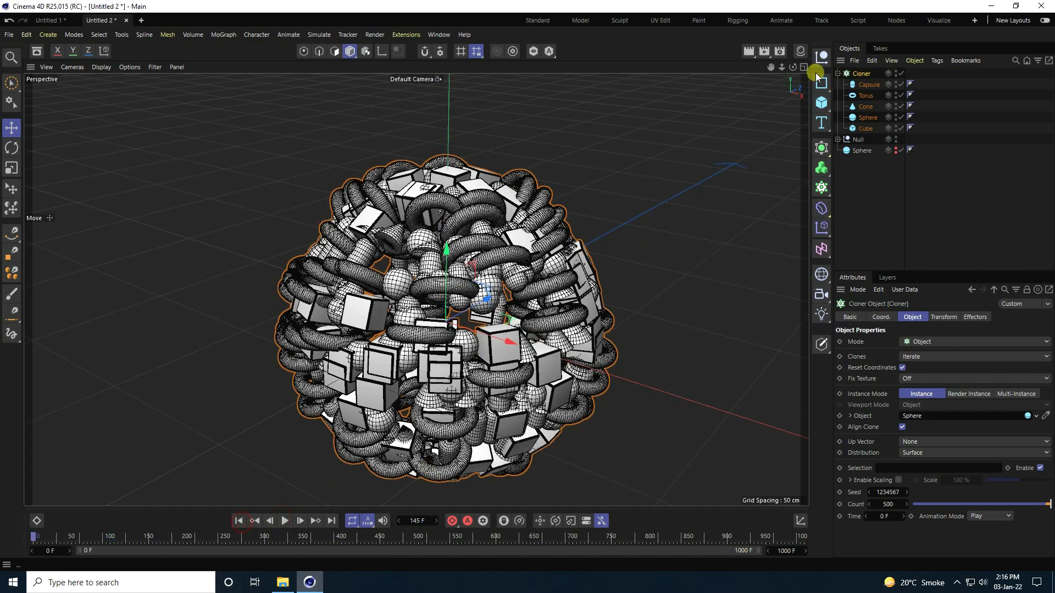
right_click(860, 73)
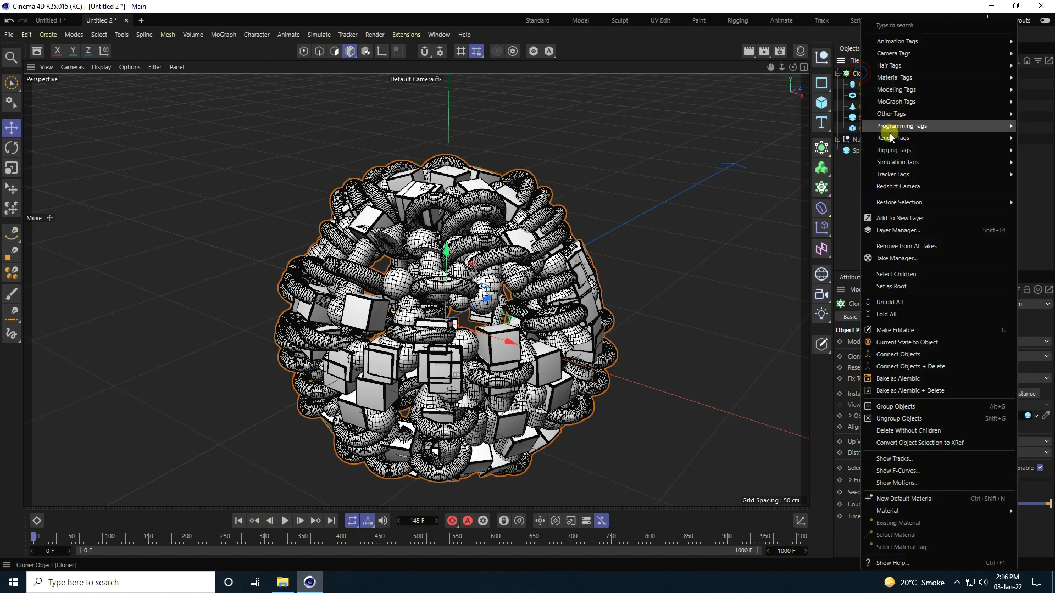
mouse_move(904, 151)
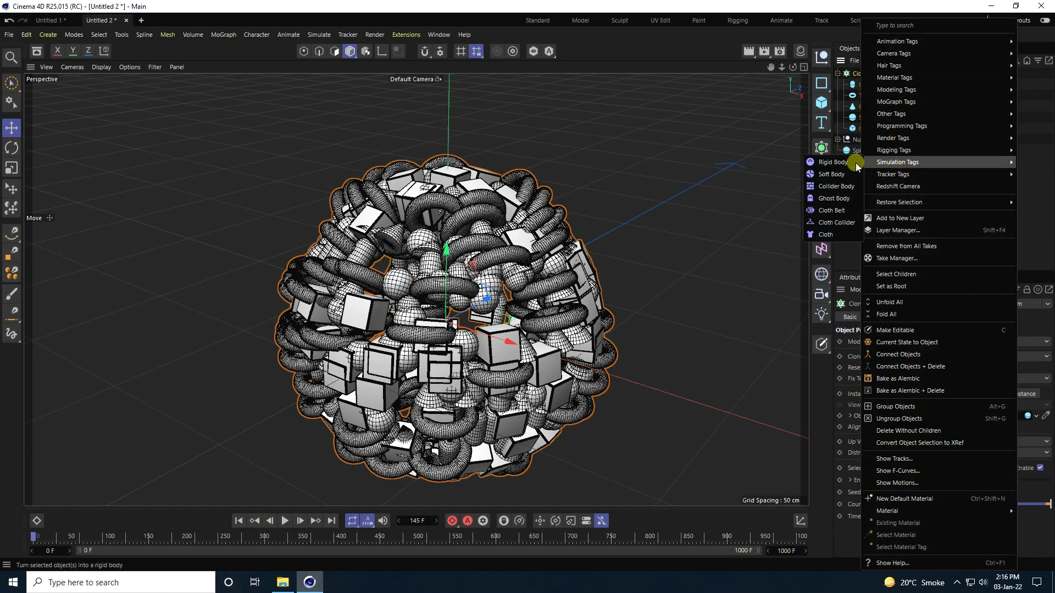
left_click(840, 164)
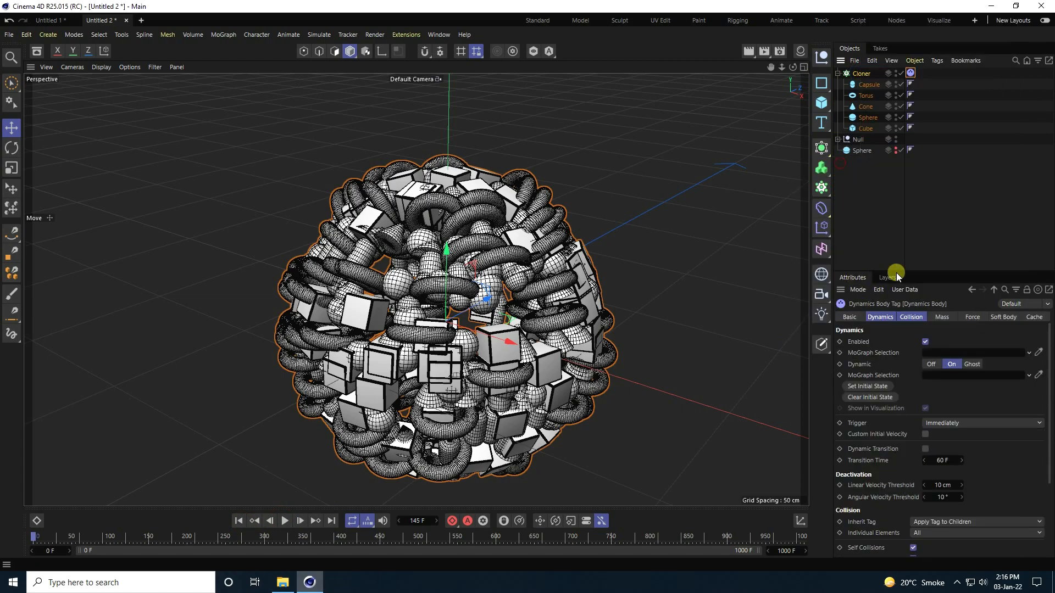
left_click(974, 319)
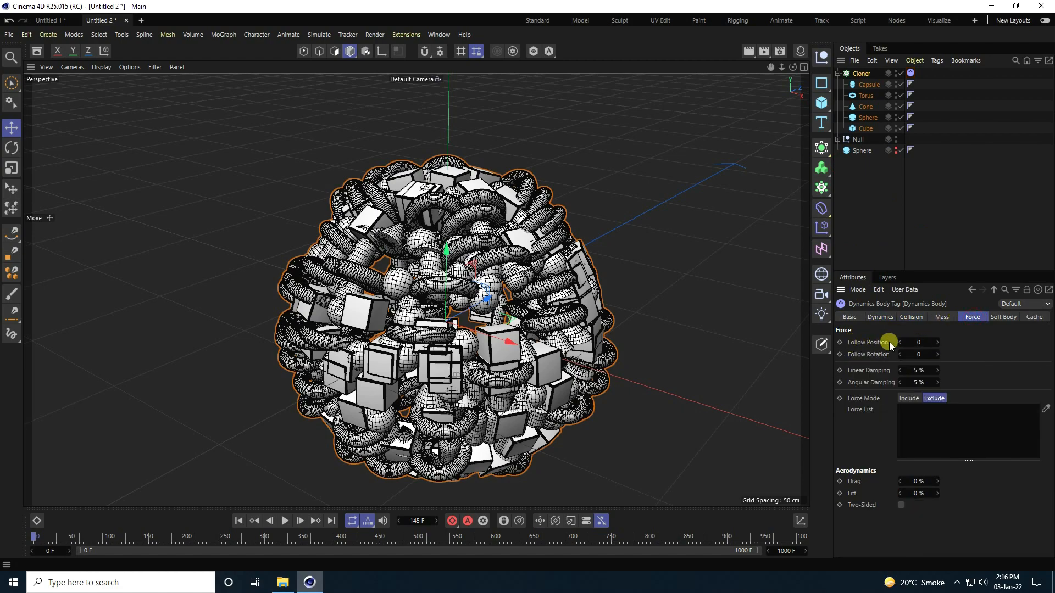
type("5")
key("Return")
Add a Collider Body simulation tag to the null group holding the spinning spheres.
left_click(860, 139)
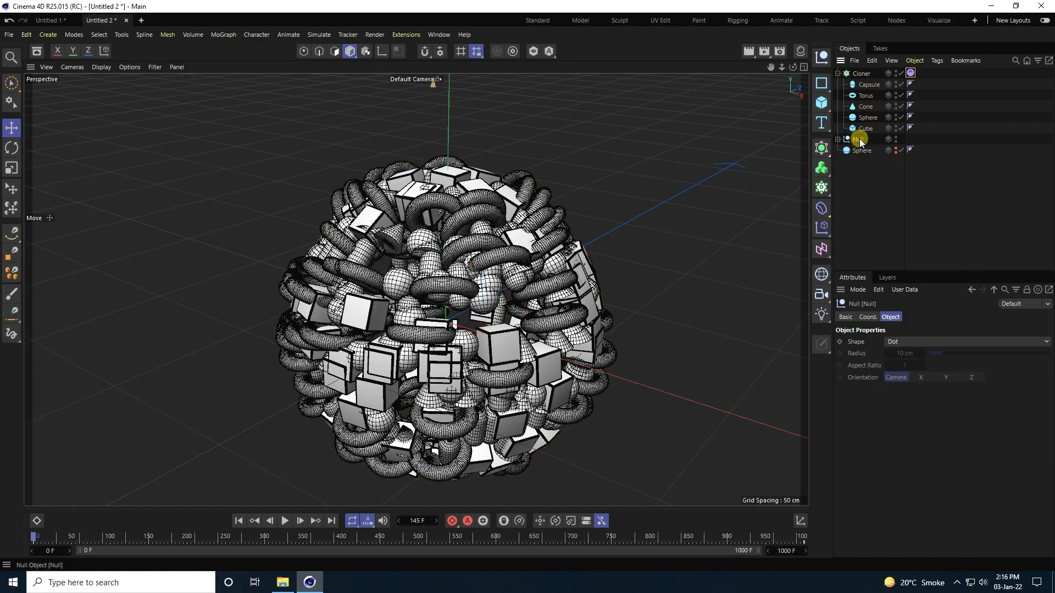
right_click(859, 138)
mouse_move(895, 162)
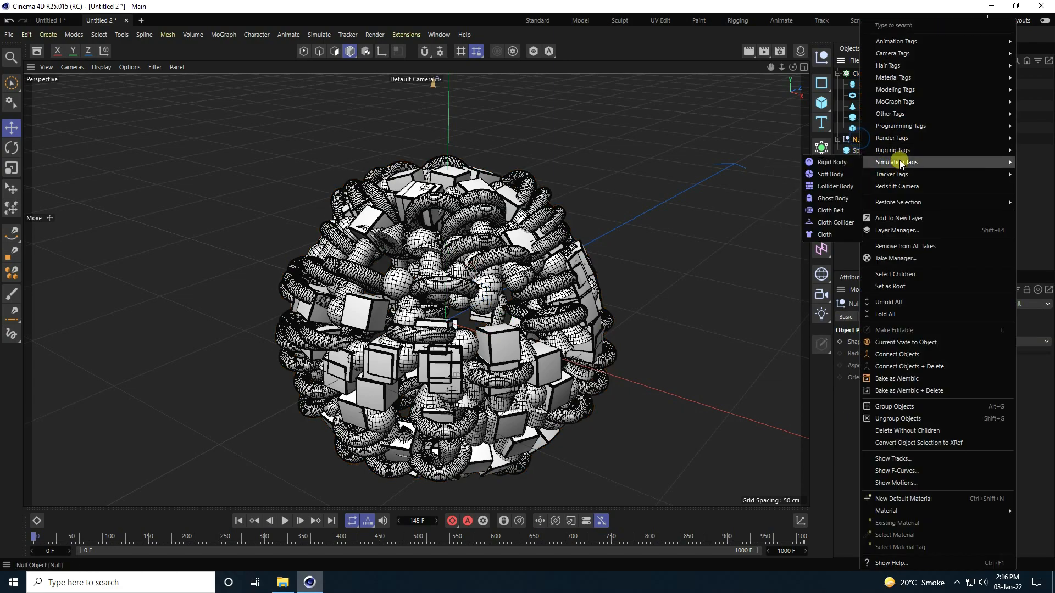
left_click(839, 184)
Play the simulation from the start to examine how the spinning spheres collide with the clones.
left_click(239, 521)
left_click(284, 520)
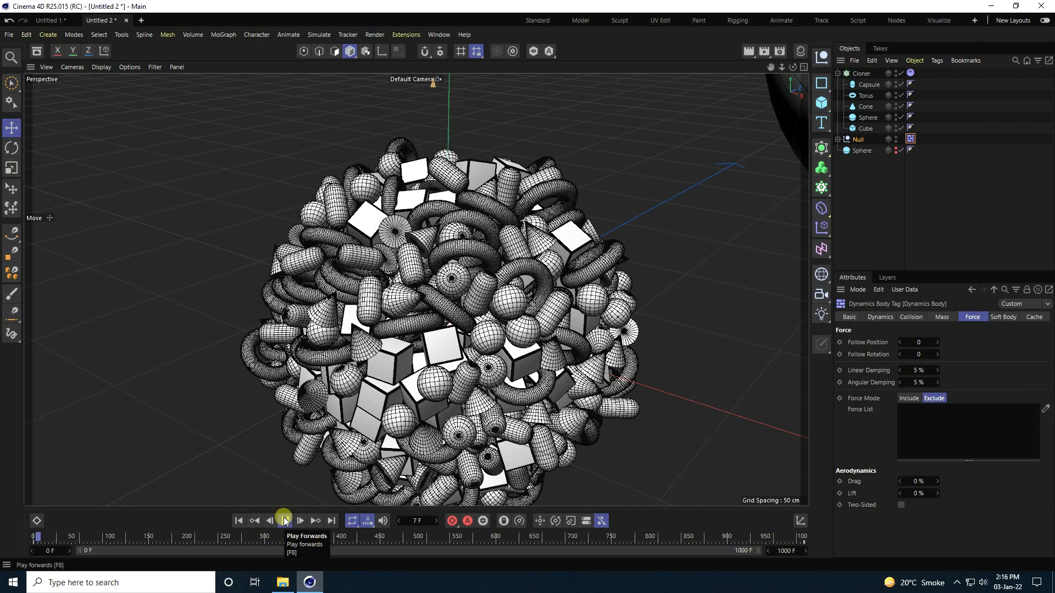
left_click(284, 520)
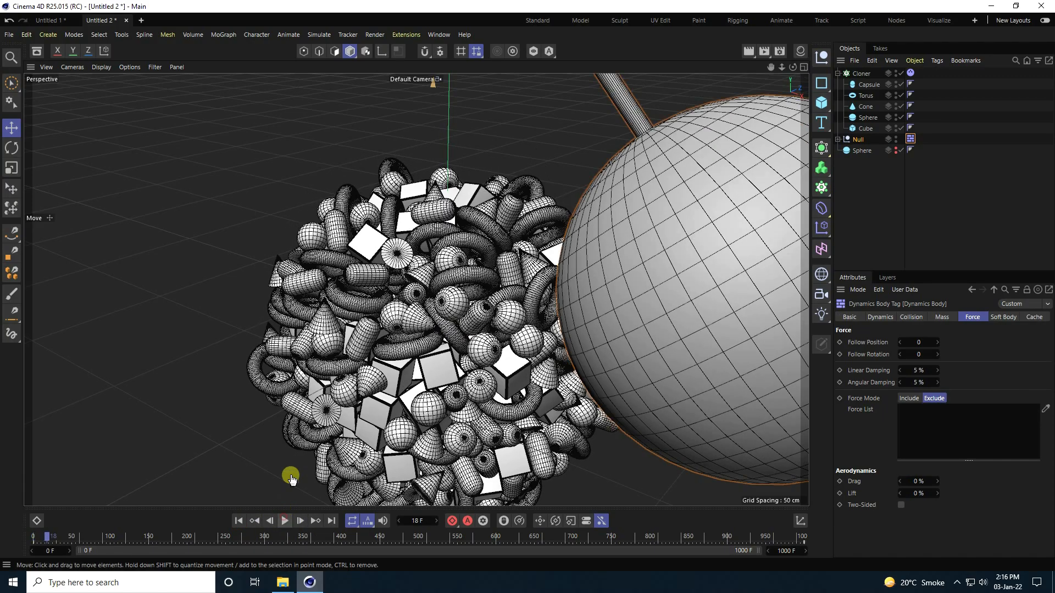
middle_click(315, 385)
middle_click(243, 177)
scroll(387, 305, "down", 5)
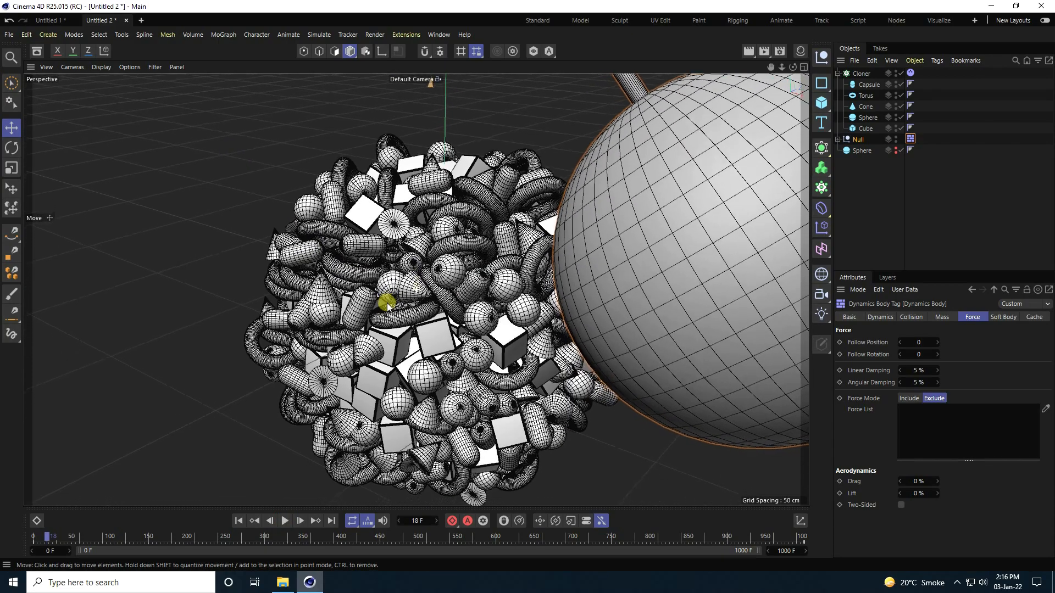
left_click(239, 521)
left_click(284, 521)
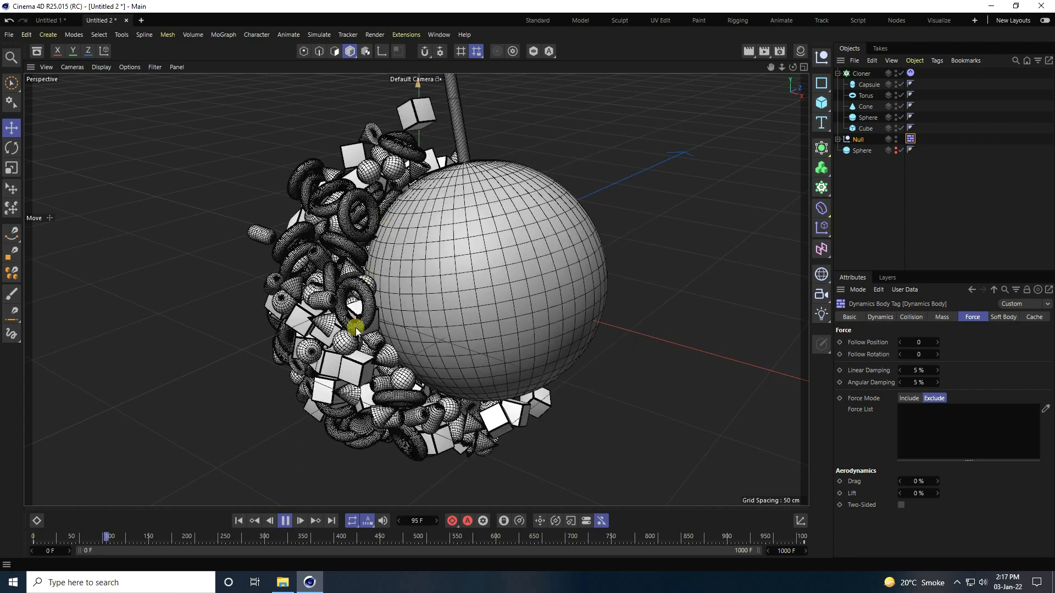
left_click(285, 521)
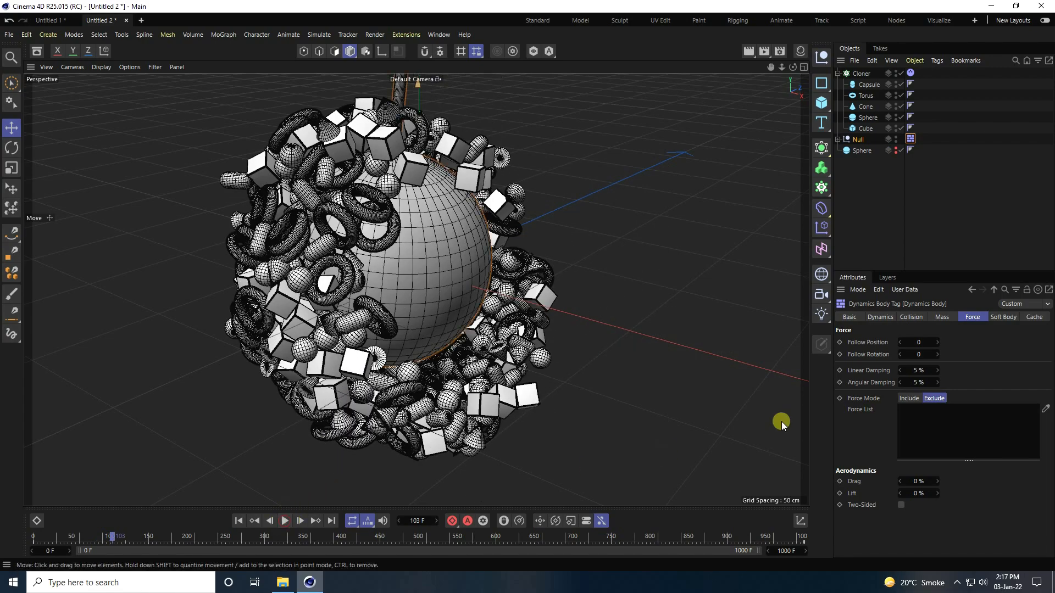
Set the project's dynamics gravity to 500 cm and play the simulation from the first frame.
left_click(859, 291)
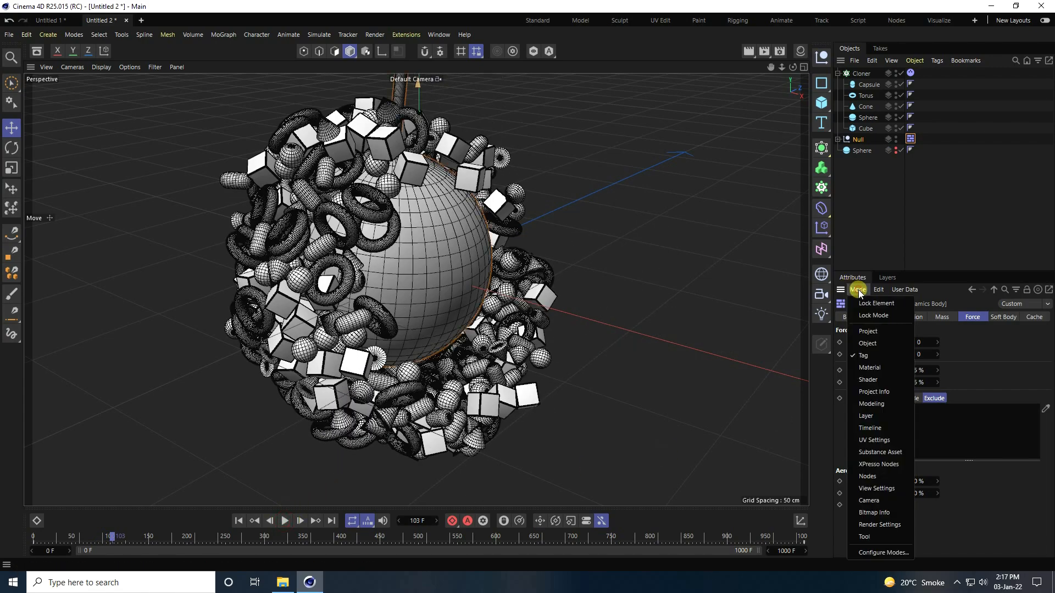
left_click(872, 332)
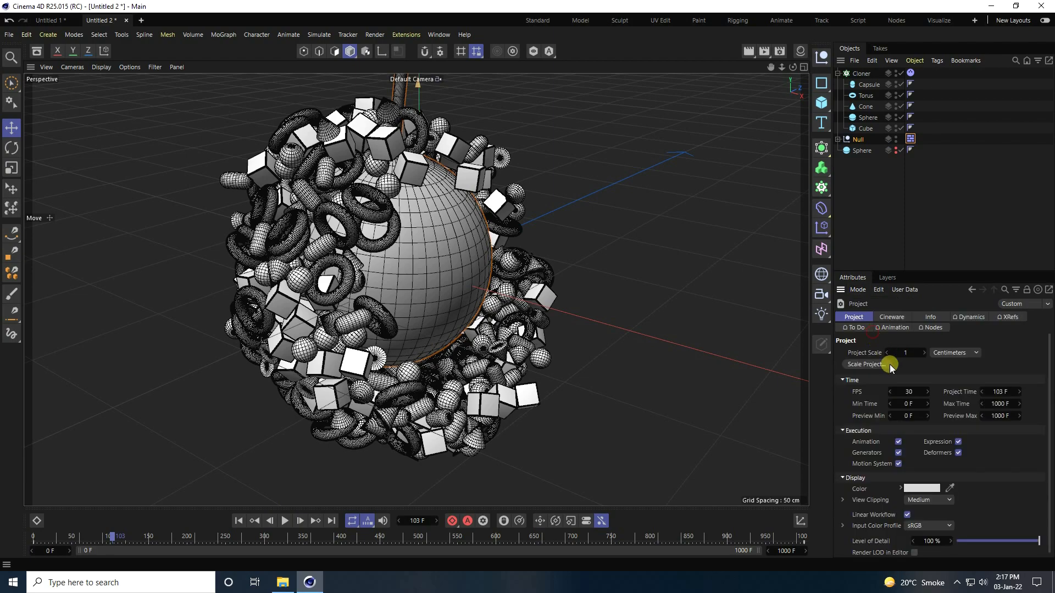
left_click(961, 319)
left_click(919, 415)
type("500")
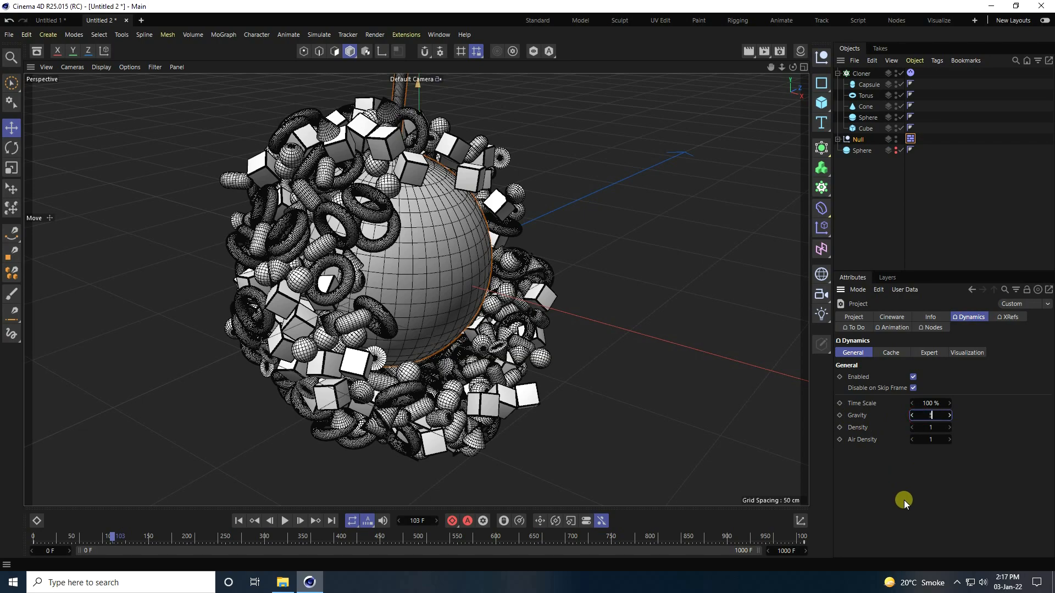
key("Return")
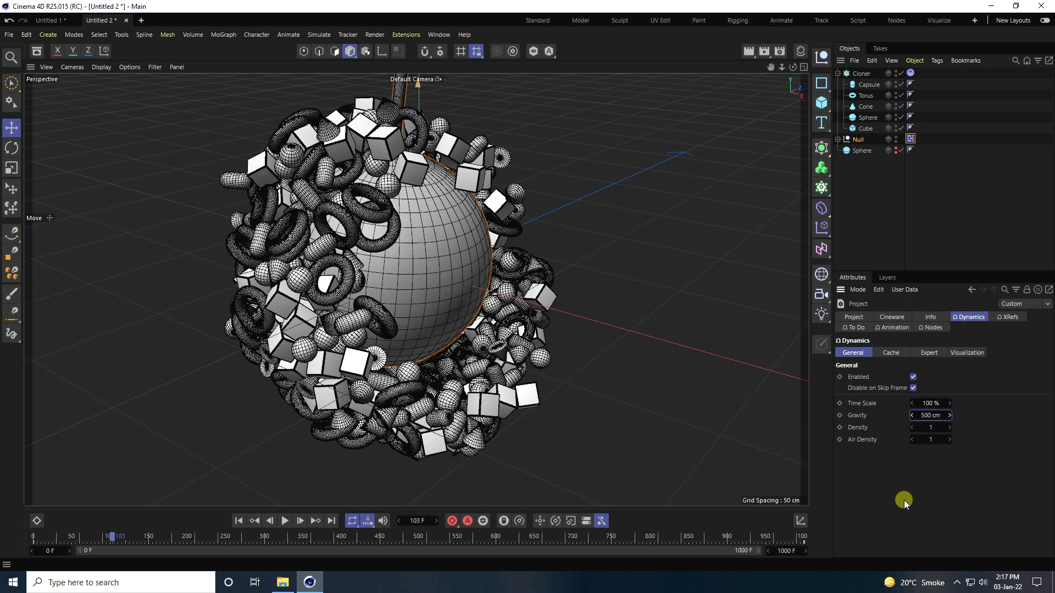
left_click(238, 520)
left_click(285, 520)
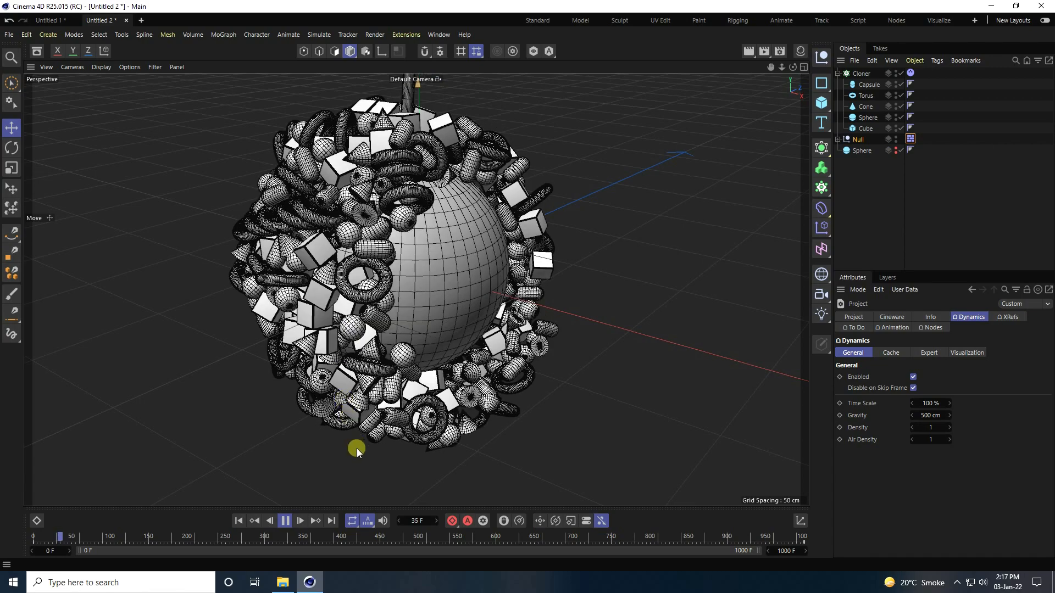
left_click(283, 521)
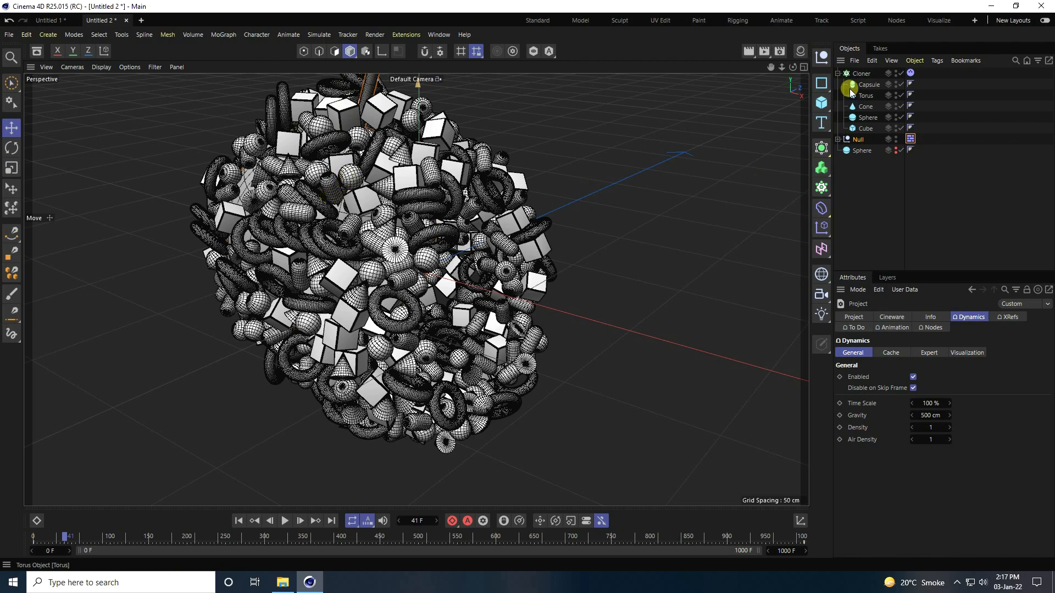
Add a Random effector to the Cloner, turn off its position randomization, and rewind the animation.
left_click(860, 74)
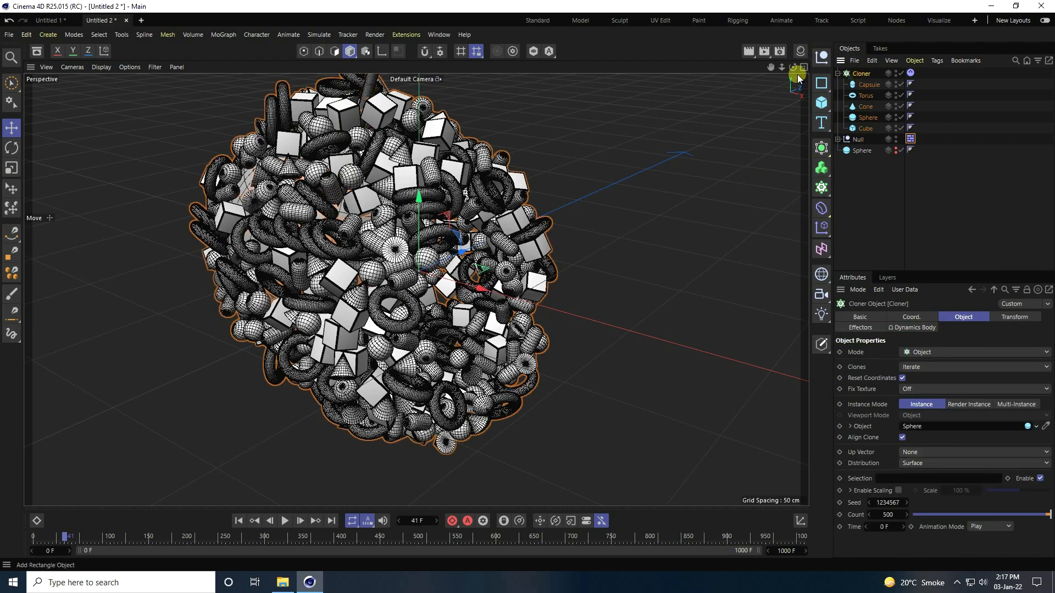
left_click(223, 34)
mouse_move(237, 55)
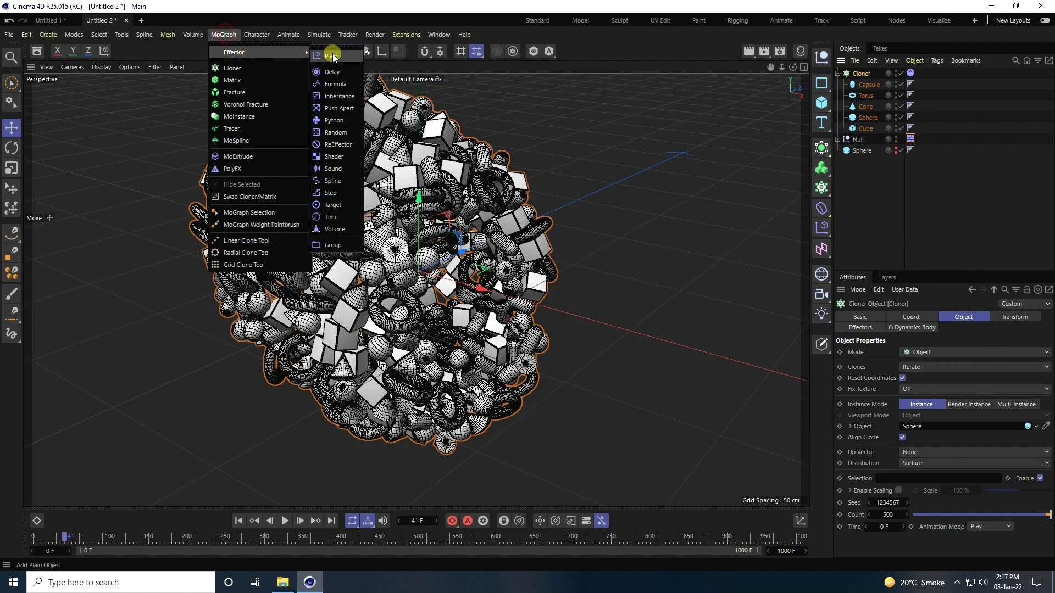
left_click(337, 133)
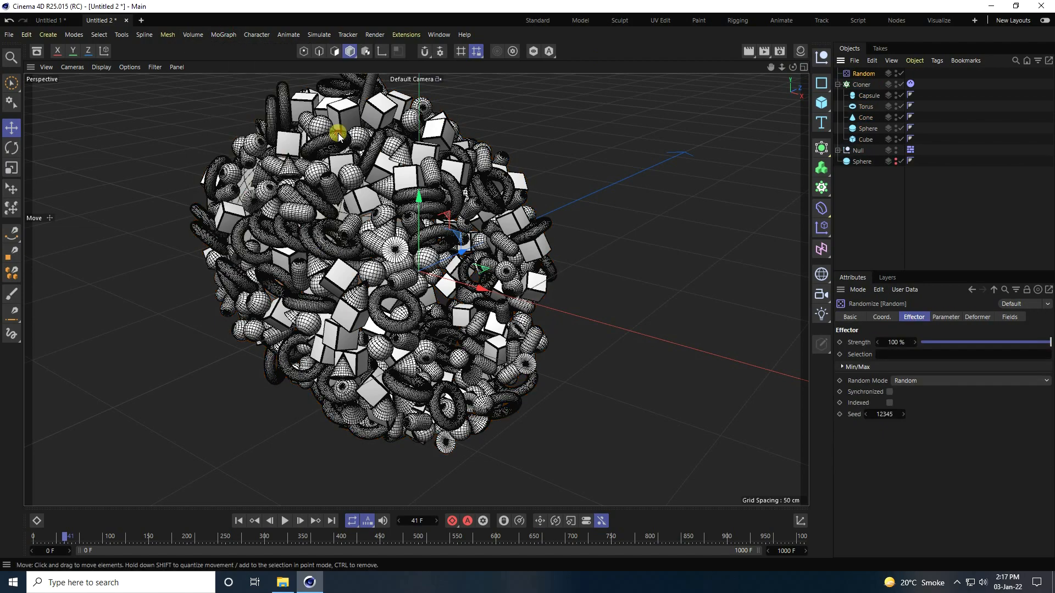
left_click(931, 317)
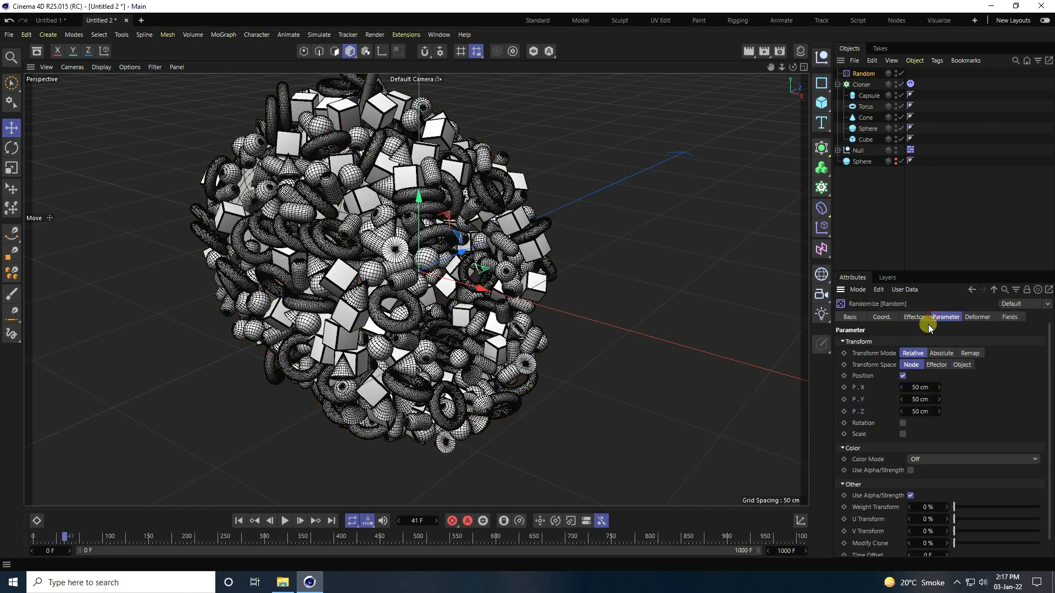
left_click(903, 376)
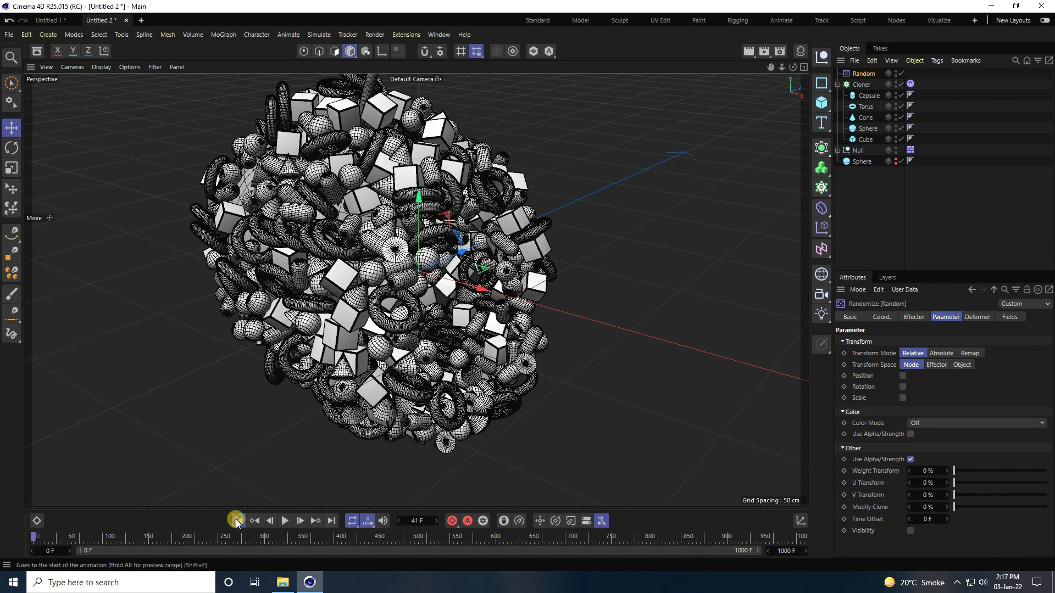
left_click(237, 521)
Enable rotation on the Random effector with H 360°, P 90° and B 180°.
left_click(903, 386)
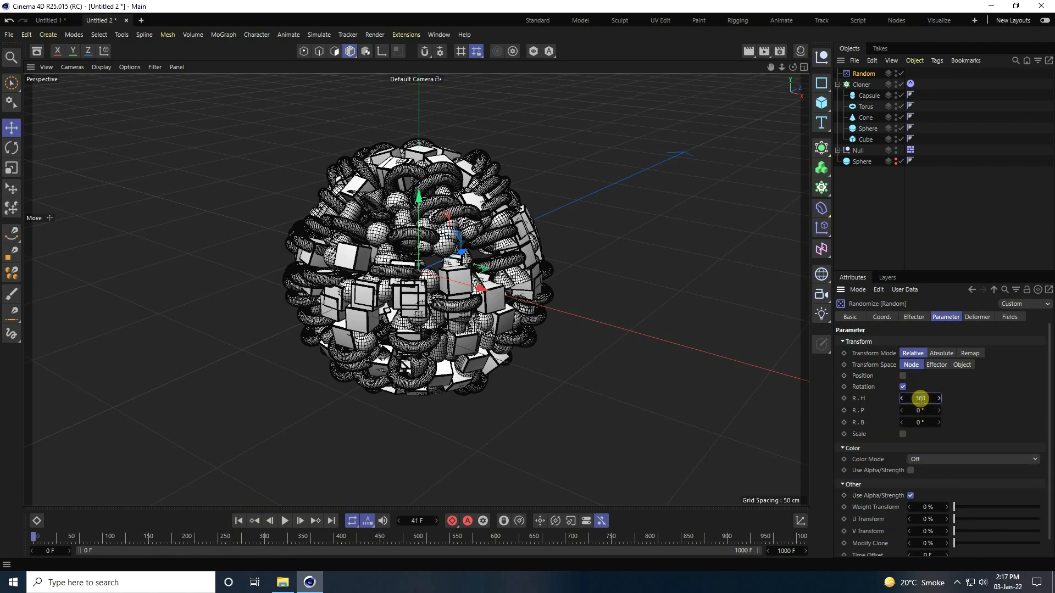
key("Tab")
type("90")
key("Tab")
type("180")
key("Return")
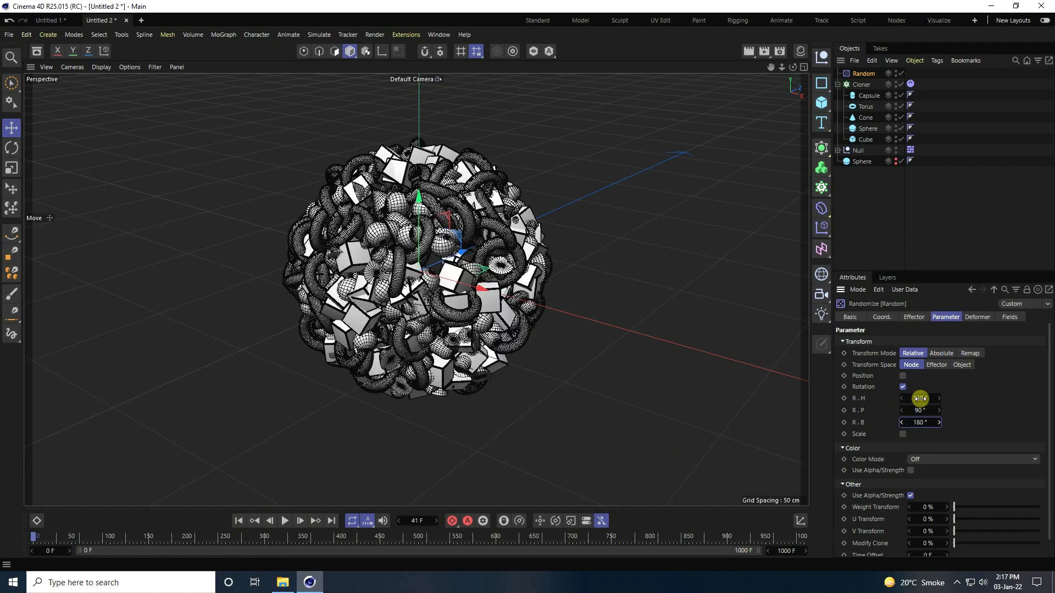
scroll(438, 294, "up", 3)
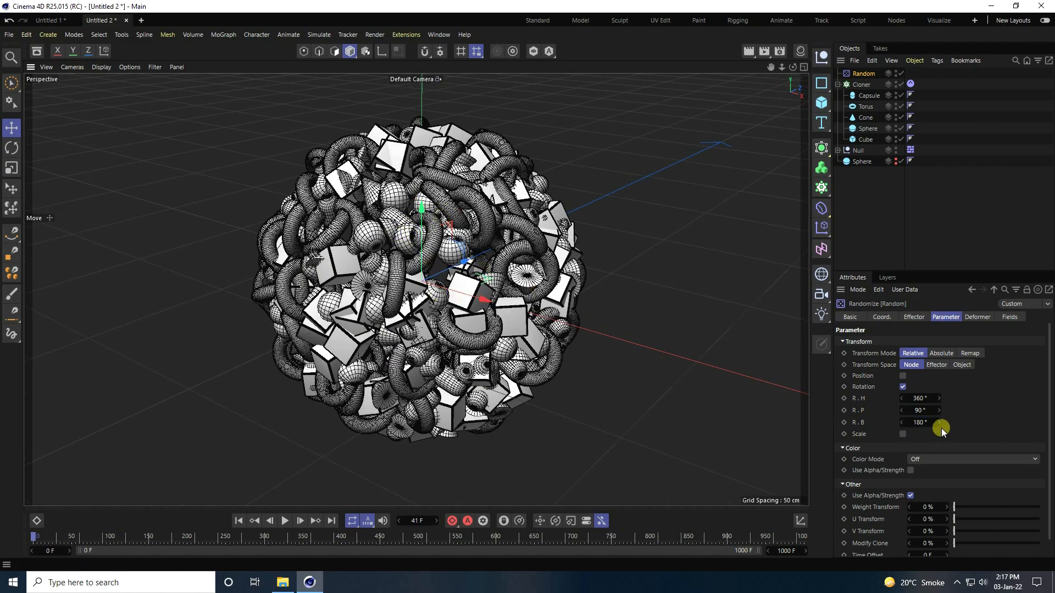
Enable uniform scale of -1.5 on the Random effector, then play the simulation and rewind it.
left_click(902, 435)
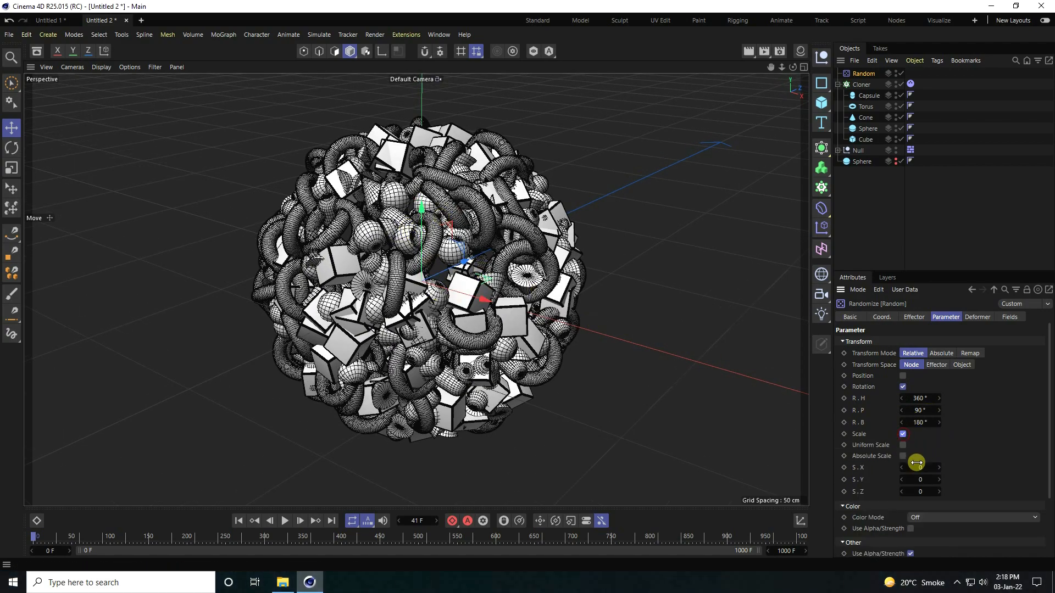
left_click(902, 445)
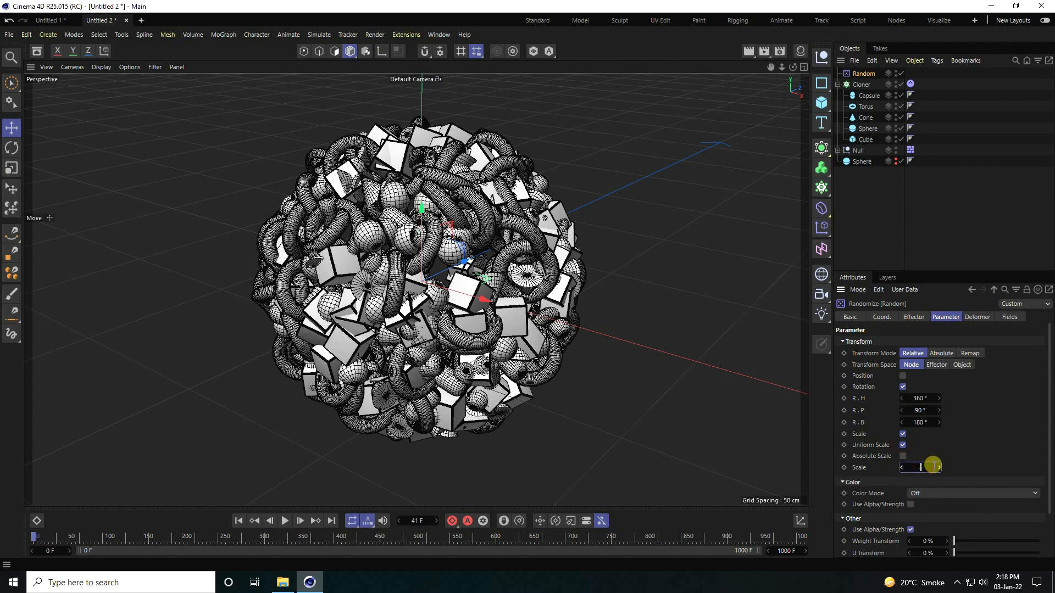
key("Return")
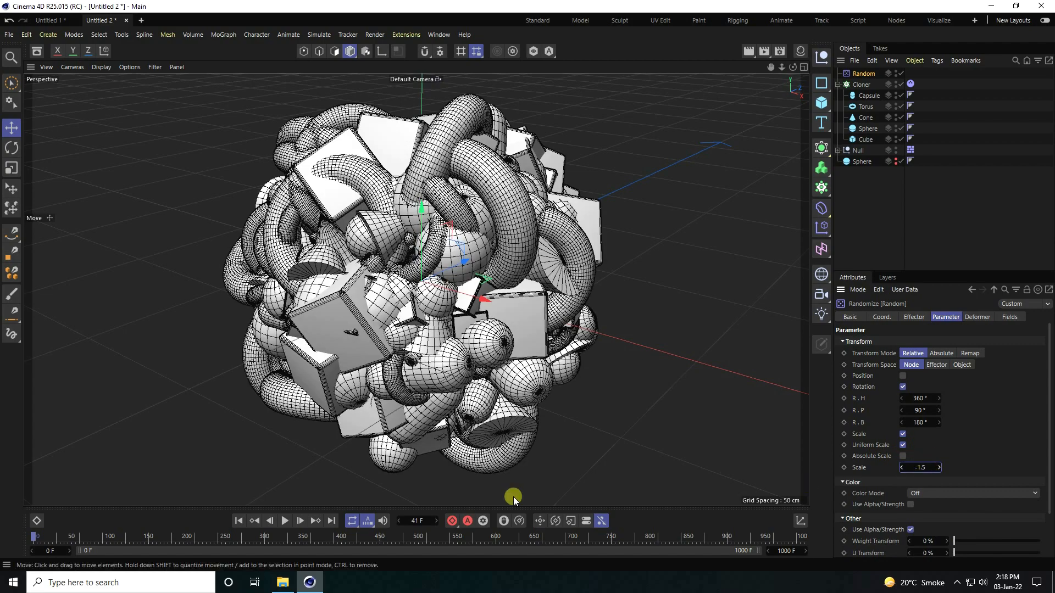
left_click(241, 522)
left_click(285, 521)
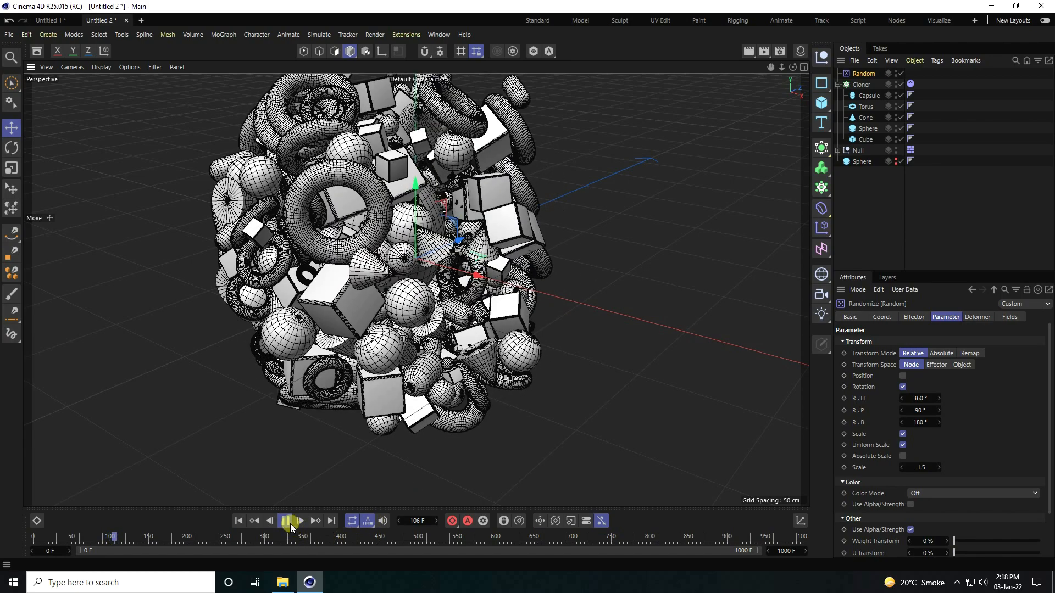
left_click(284, 521)
left_click(239, 521)
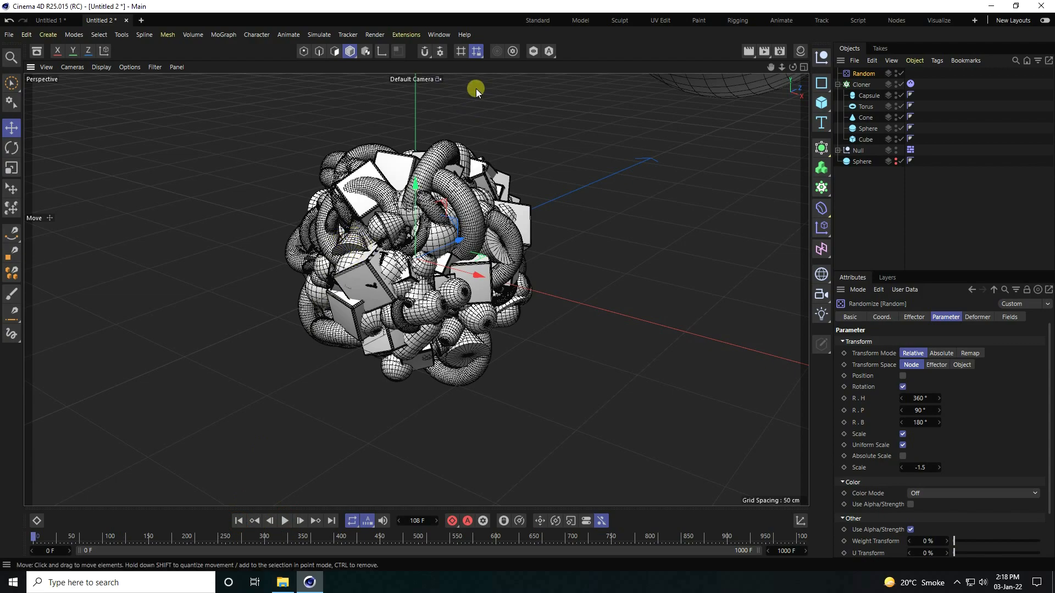
Add a camera, look through it, and reframe the view on the cluster of clones.
left_click_drag(822, 294, 856, 311)
left_click(901, 73)
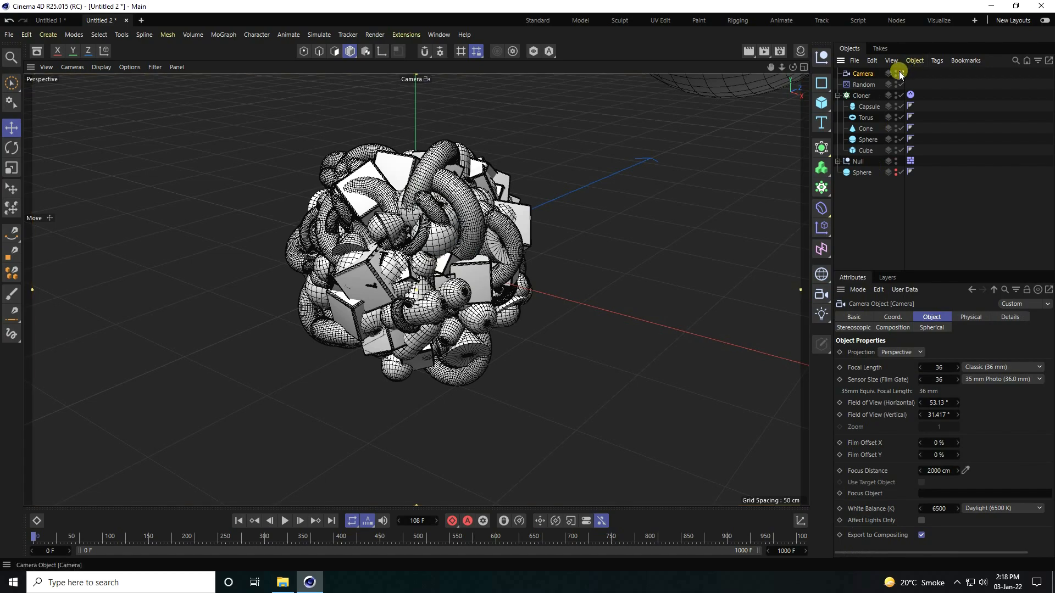
mouse_move(456, 263)
left_mouse_down()
mouse_move(441, 269)
mouse_move(442, 302)
mouse_move(441, 258)
mouse_move(451, 254)
mouse_move(446, 269)
left_mouse_up()
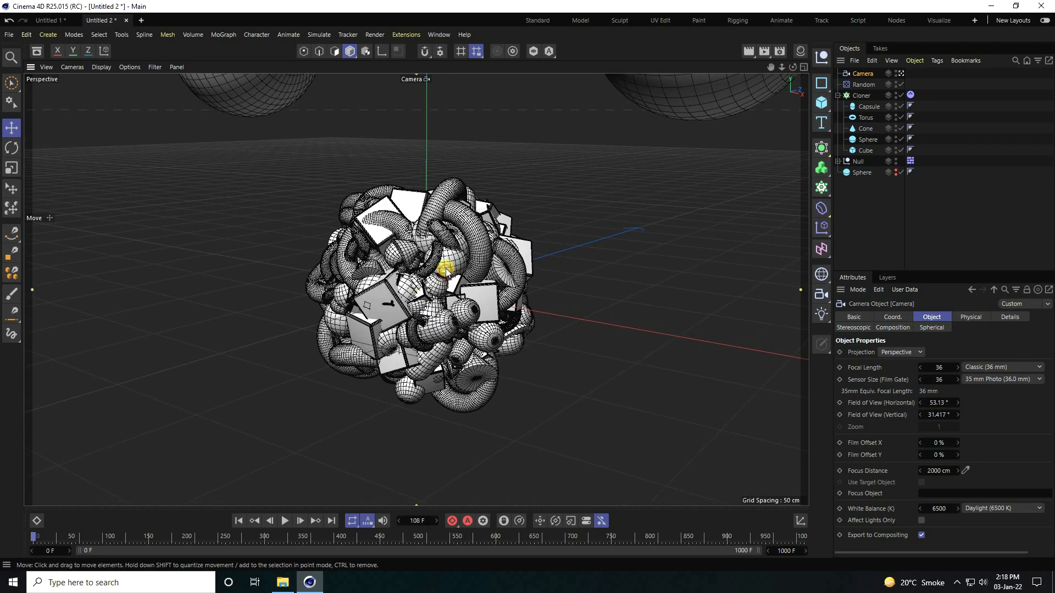
Save the project as "file" in the try folder on the Desktop.
left_click(9, 35)
left_click(31, 143)
left_click(45, 235)
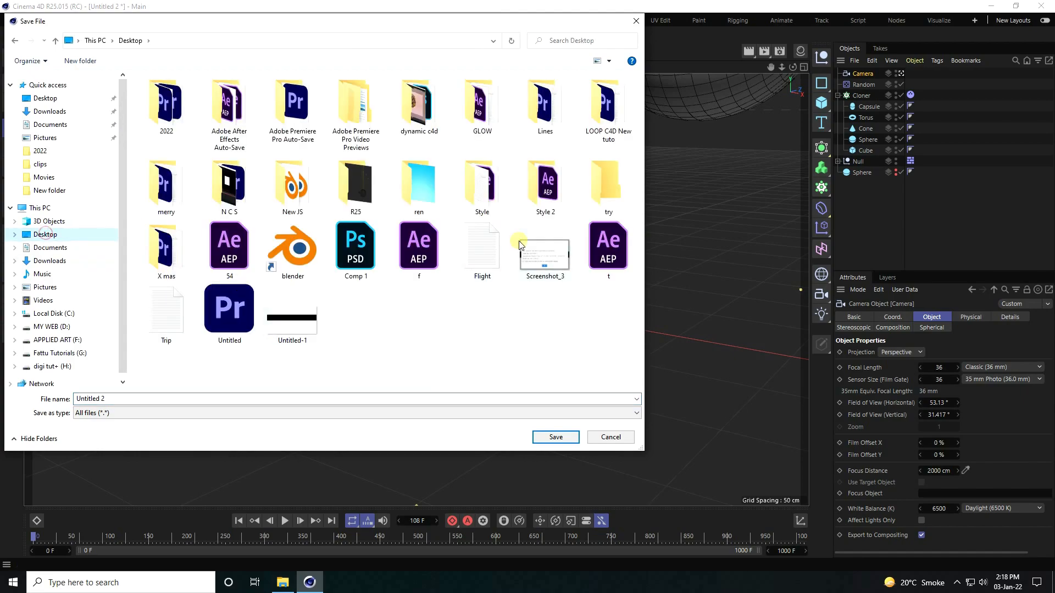
double_click(607, 186)
left_click(137, 397)
type("fil")
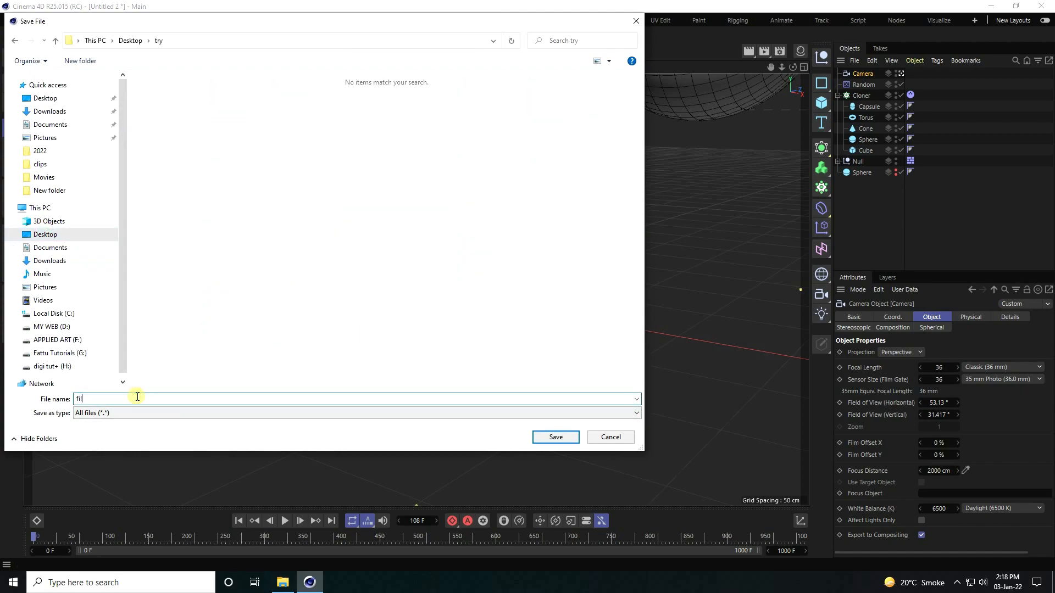
type("e")
key("Return")
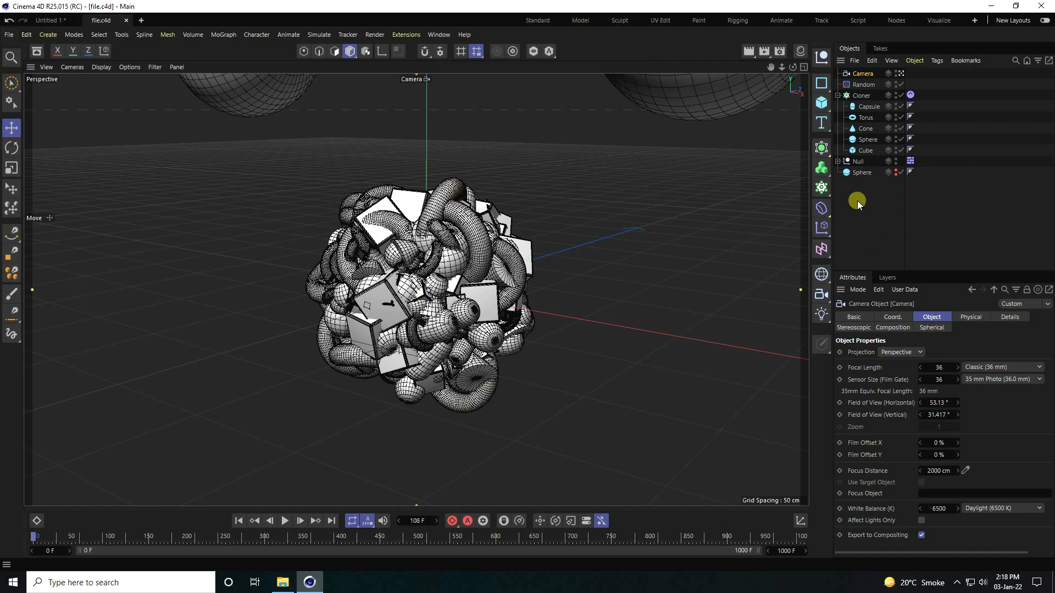
Select all scene objects, including the Null's children, and export an Alembic file named "file Blen" to the try folder.
left_click(838, 161)
left_click_drag(854, 237, 893, 49)
left_click_drag(840, 240, 878, 58)
left_click(12, 38)
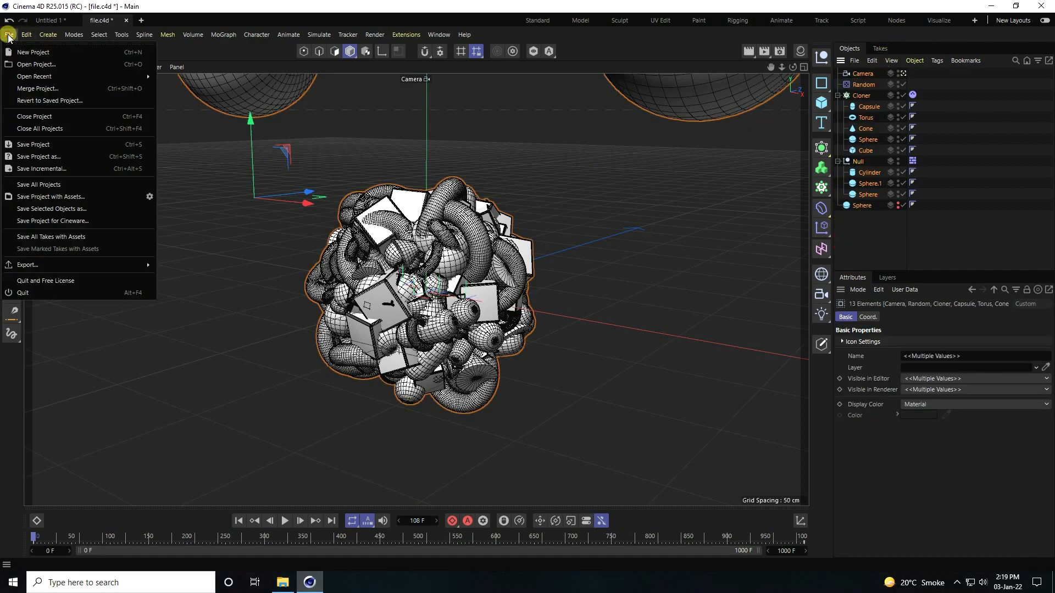
mouse_move(41, 264)
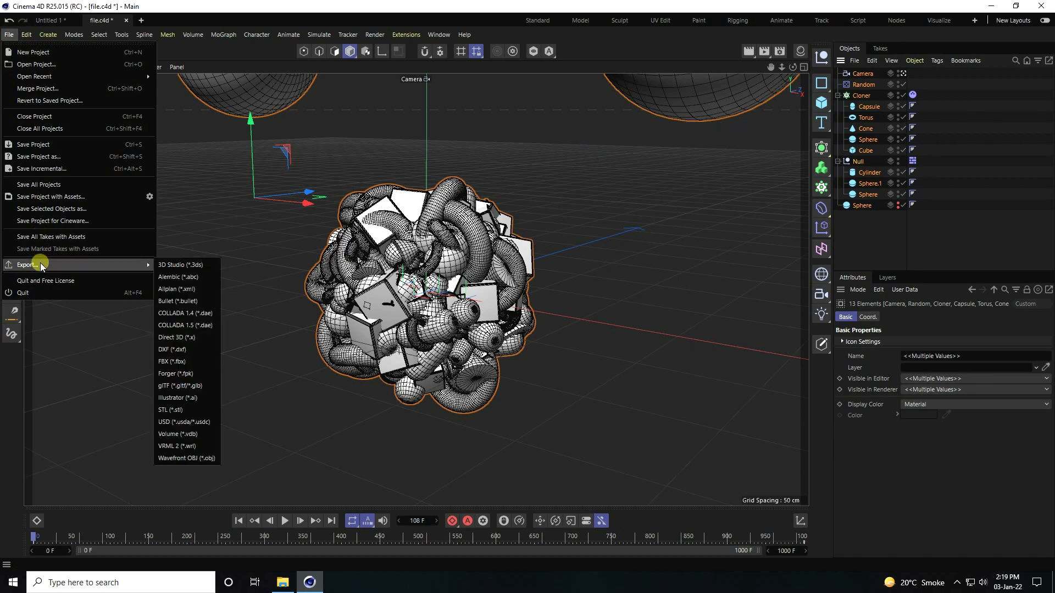
left_click(188, 279)
left_click_drag(156, 119, 324, 116)
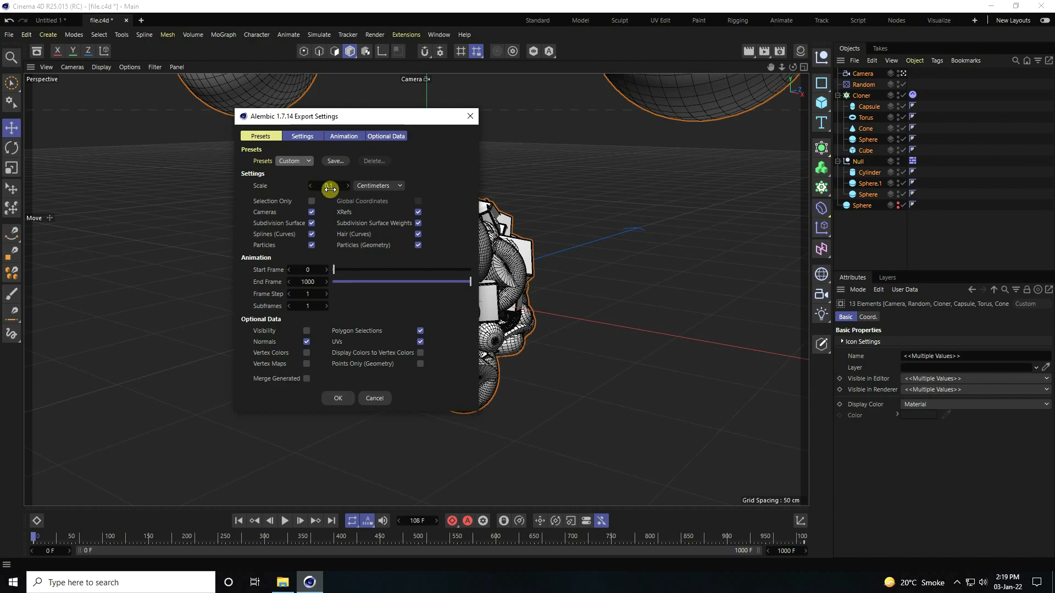
left_click(337, 398)
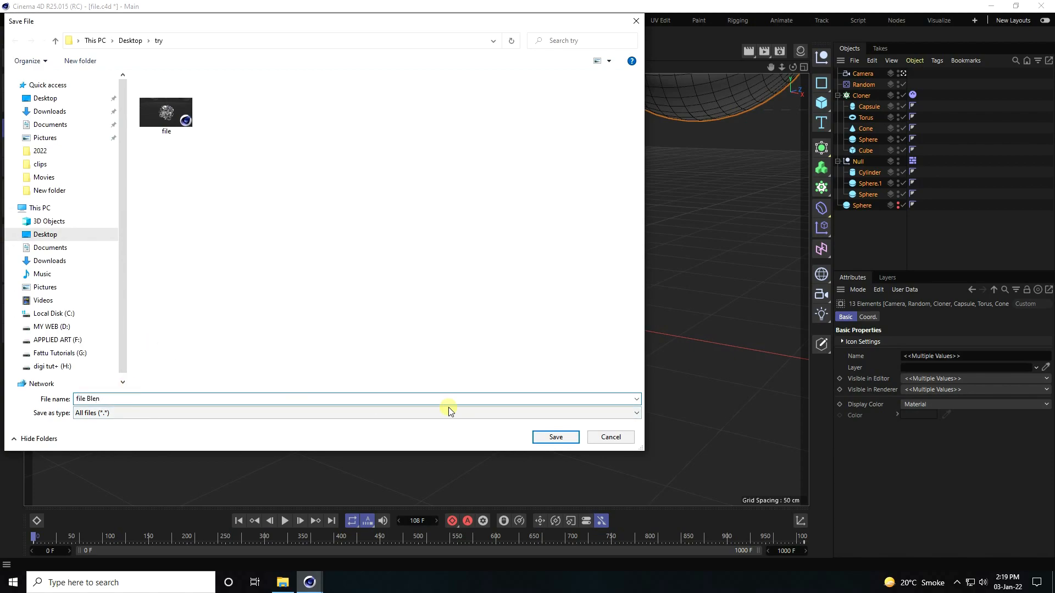
left_click(550, 437)
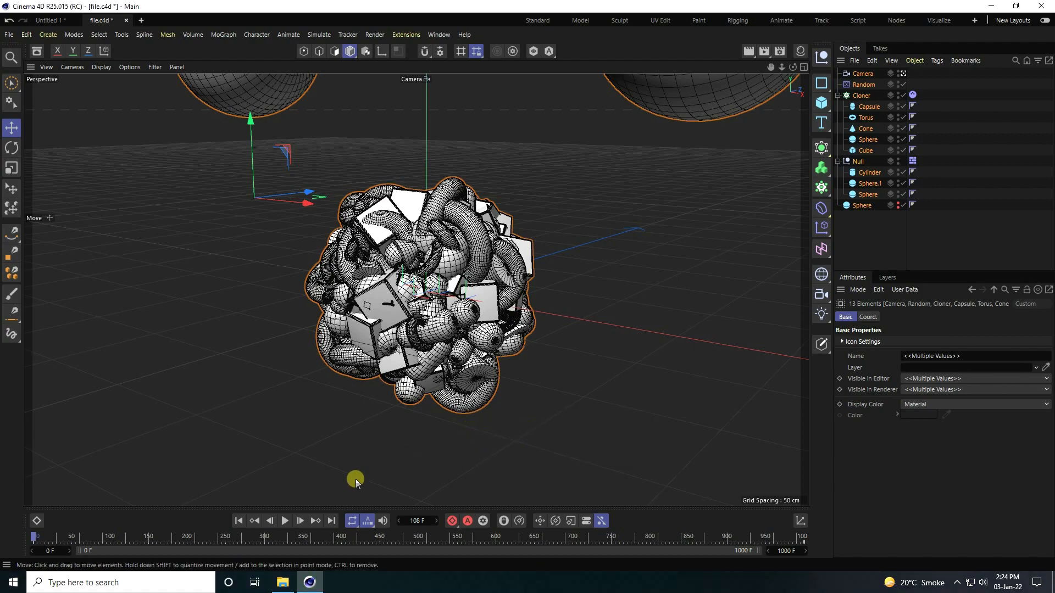
Switch to File Explorer and check the exported Alembic file in the Desktop's try folder.
left_click(283, 582)
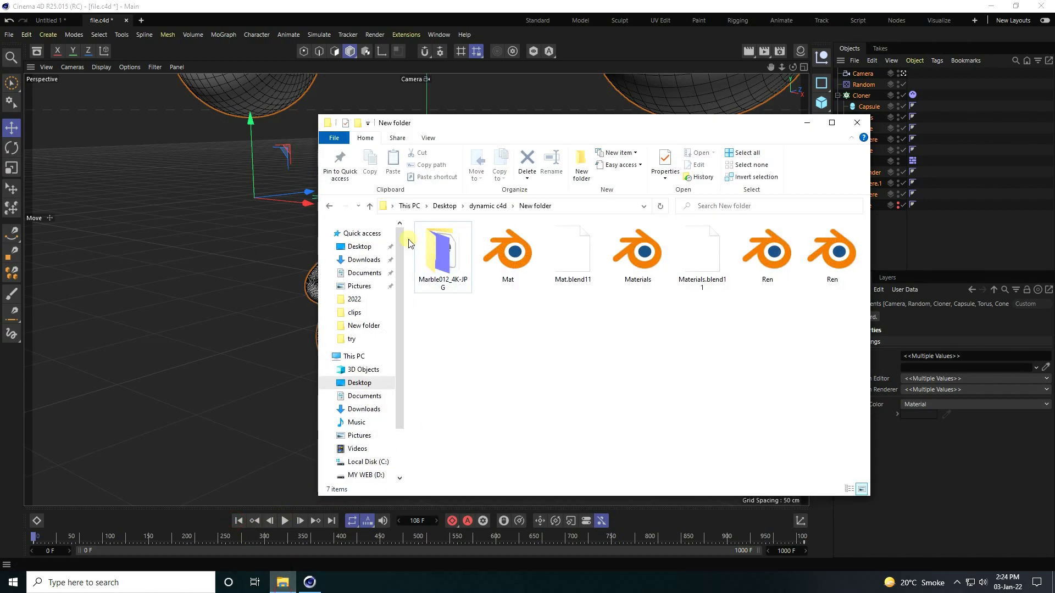
left_click(13, 583)
left_click(269, 275)
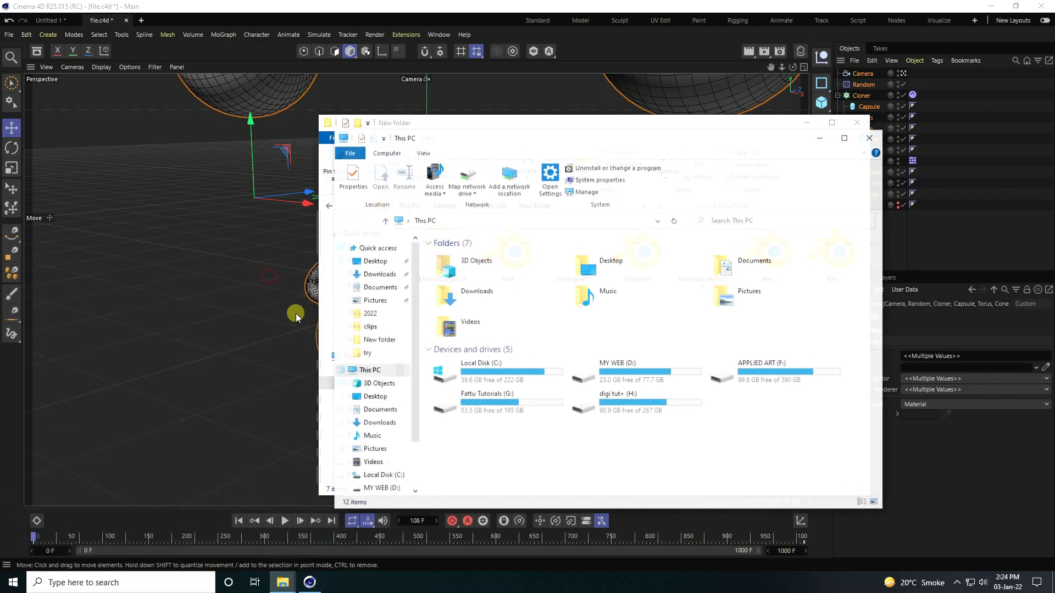
left_click(371, 261)
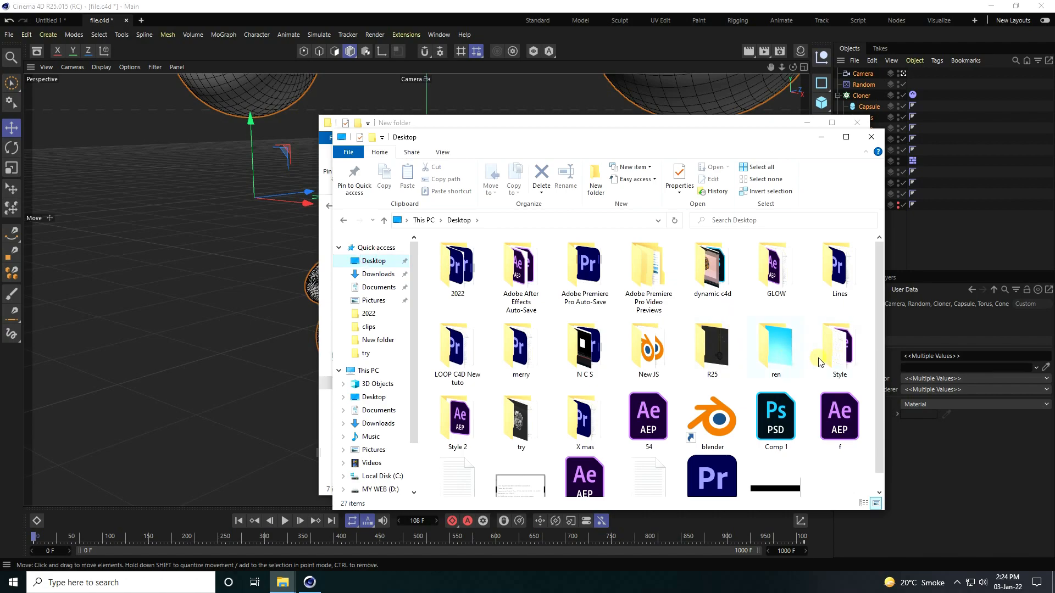
left_click(507, 425)
left_click(457, 268)
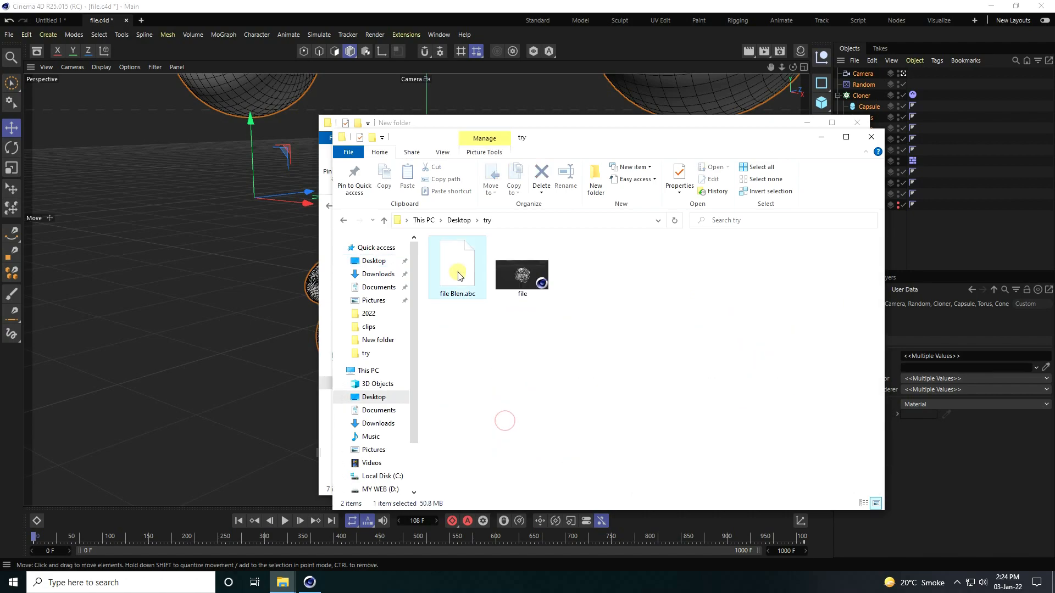
left_click(846, 137)
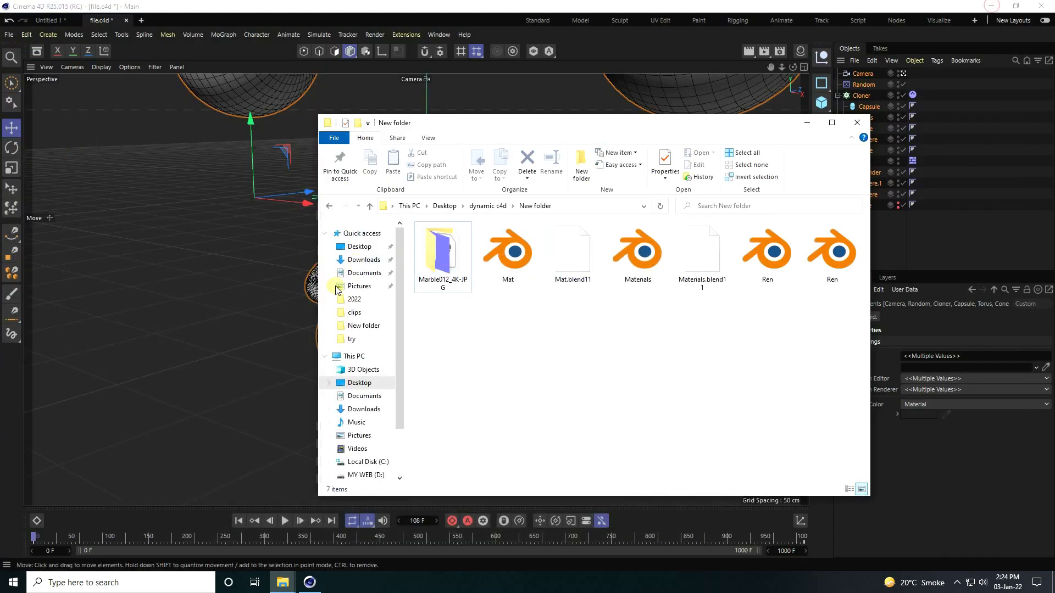
Open Materials.blend1 from the New folder inside dynamic c4d in Blender.
left_click(832, 123)
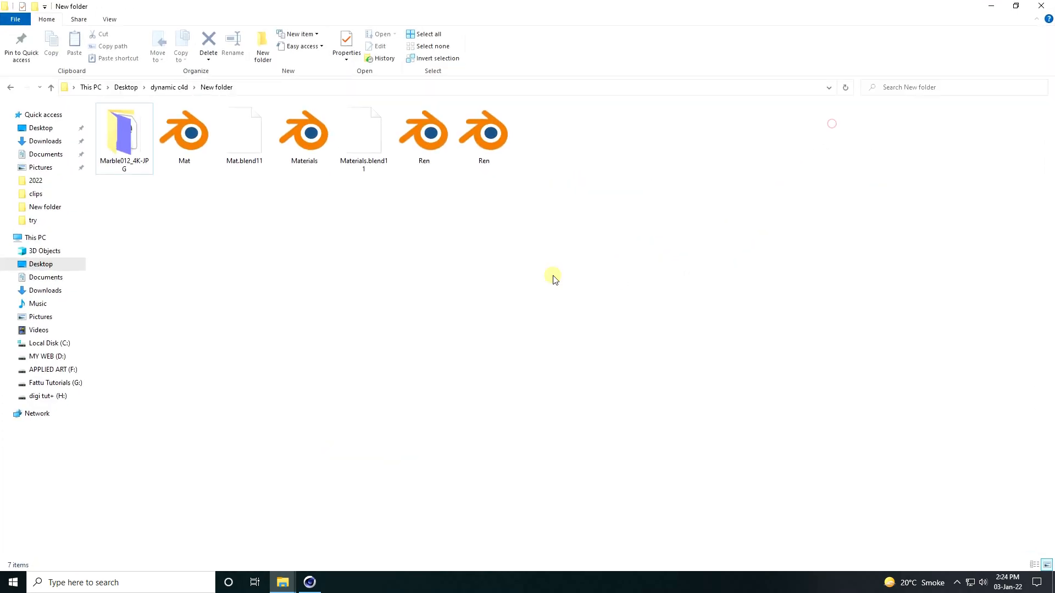
left_click(317, 146)
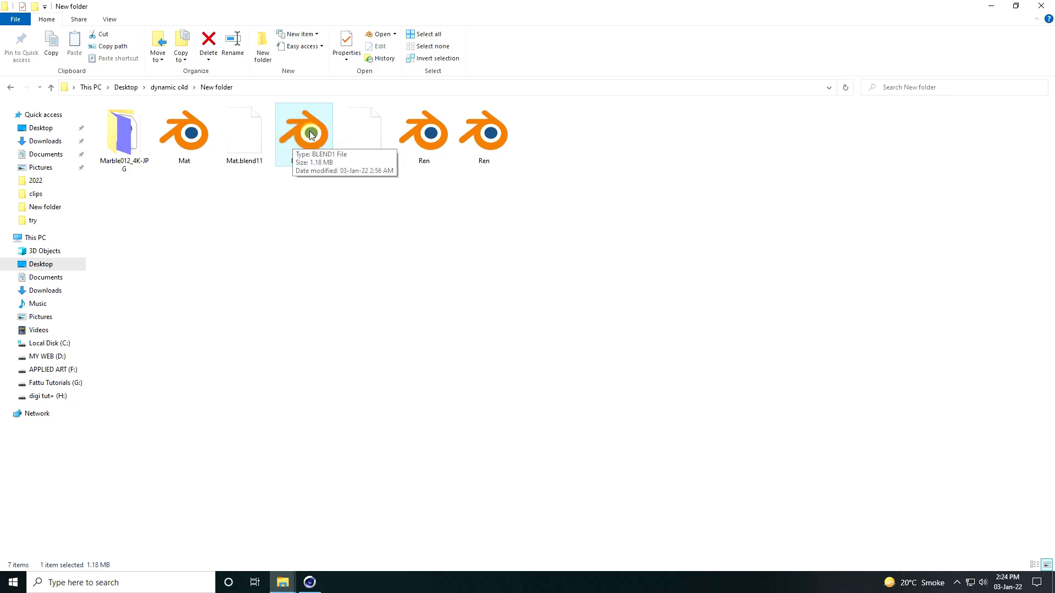
right_click(318, 141)
left_click(336, 140)
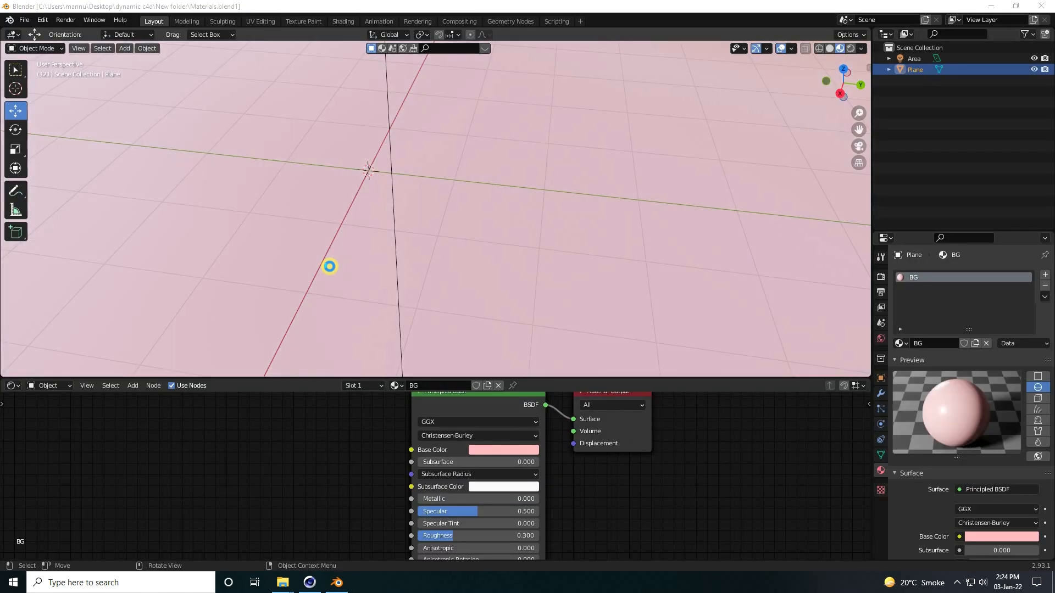
Inspect the backdrop and area light, and collapse the shader editor to enlarge the 3D viewport.
mouse_move(379, 271)
middle_mouse_down()
mouse_move(401, 244)
mouse_move(383, 242)
mouse_move(381, 255)
middle_mouse_up()
scroll(381, 256, "down", 6)
scroll(450, 210, "up", 6)
middle_click_drag(449, 210, 452, 242)
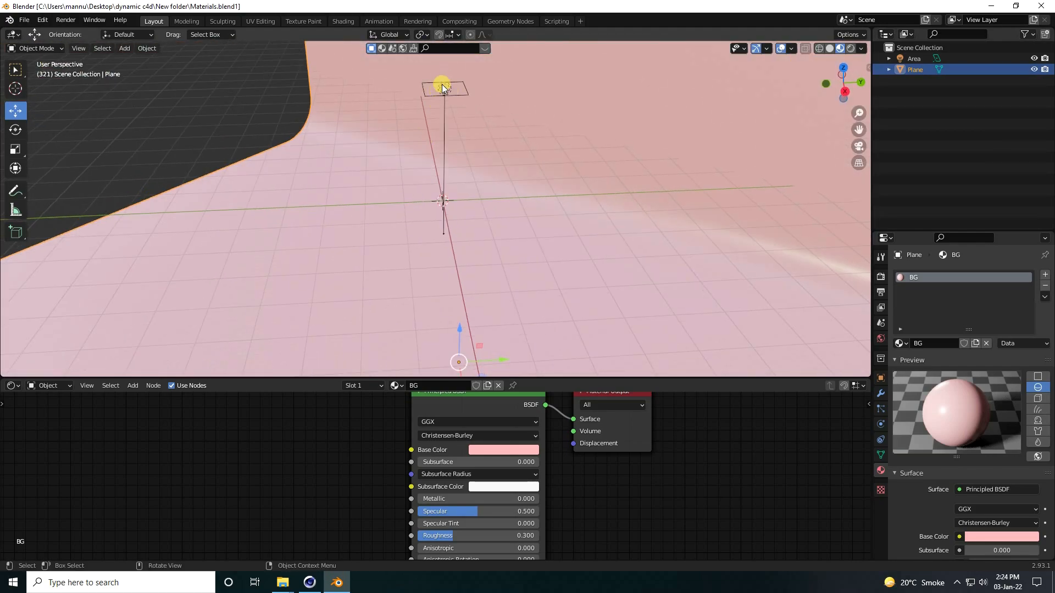
middle_click_drag(434, 305, 530, 378)
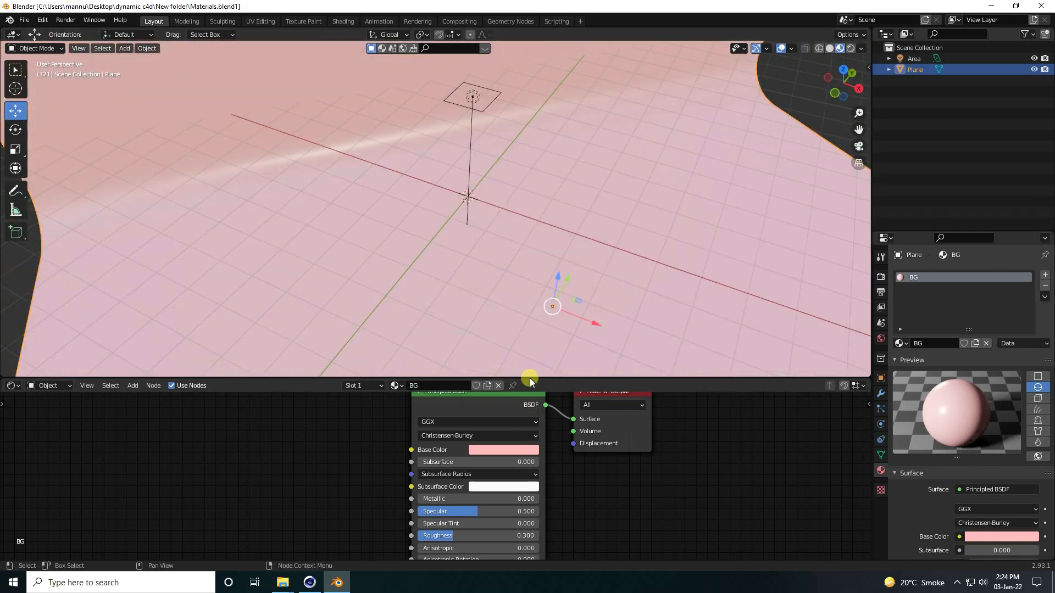
left_click_drag(530, 377, 527, 549)
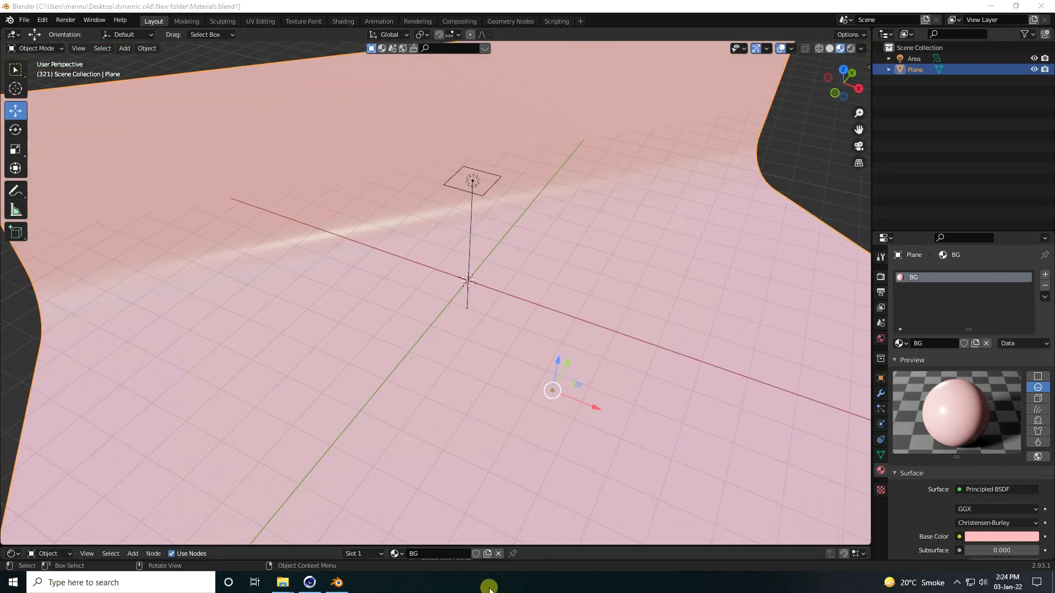
middle_click_drag(589, 476, 419, 334)
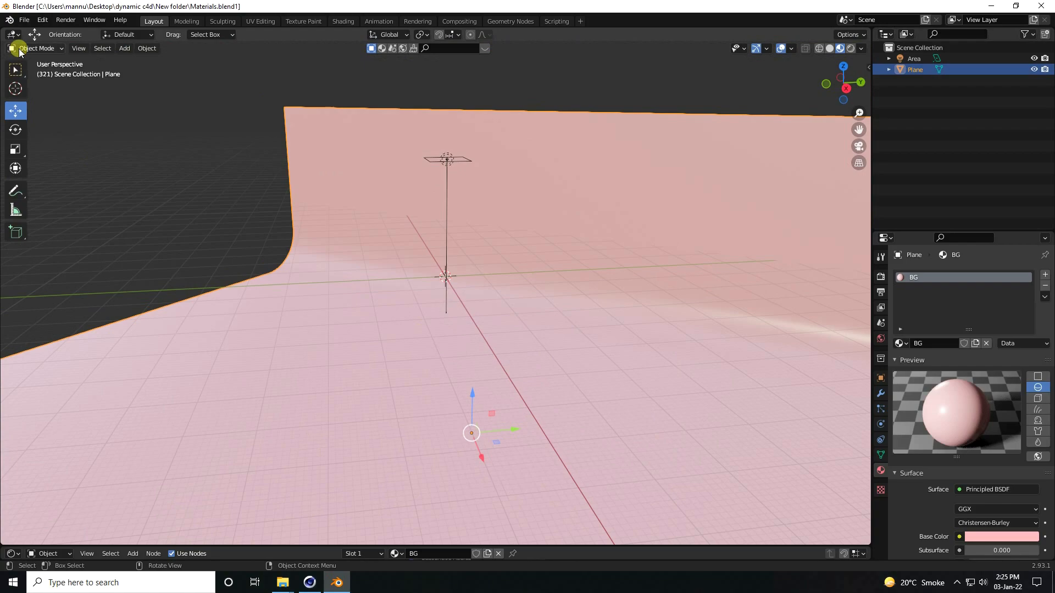
Import the Alembic file "file Blen.abc" from the Desktop's try folder with the default import options.
left_click(24, 21)
mouse_move(52, 168)
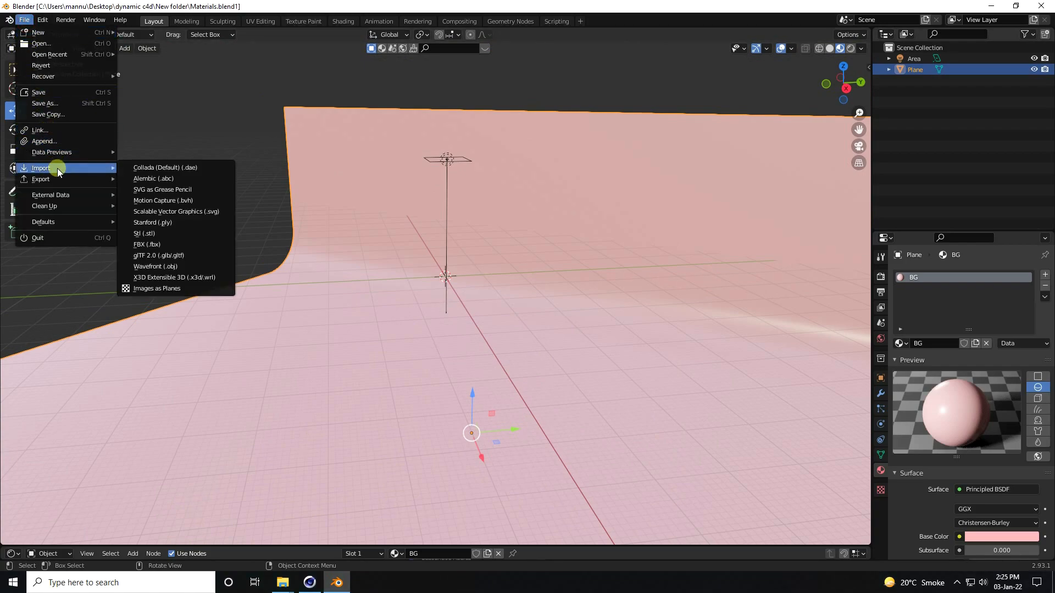
left_click(174, 178)
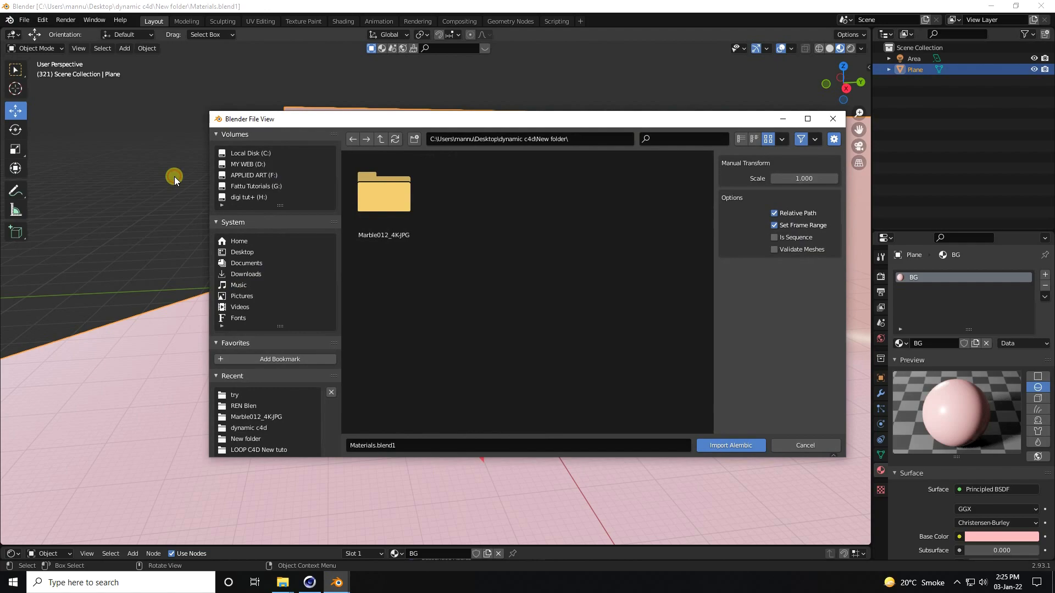
left_click(242, 252)
double_click(388, 232)
left_click(387, 208)
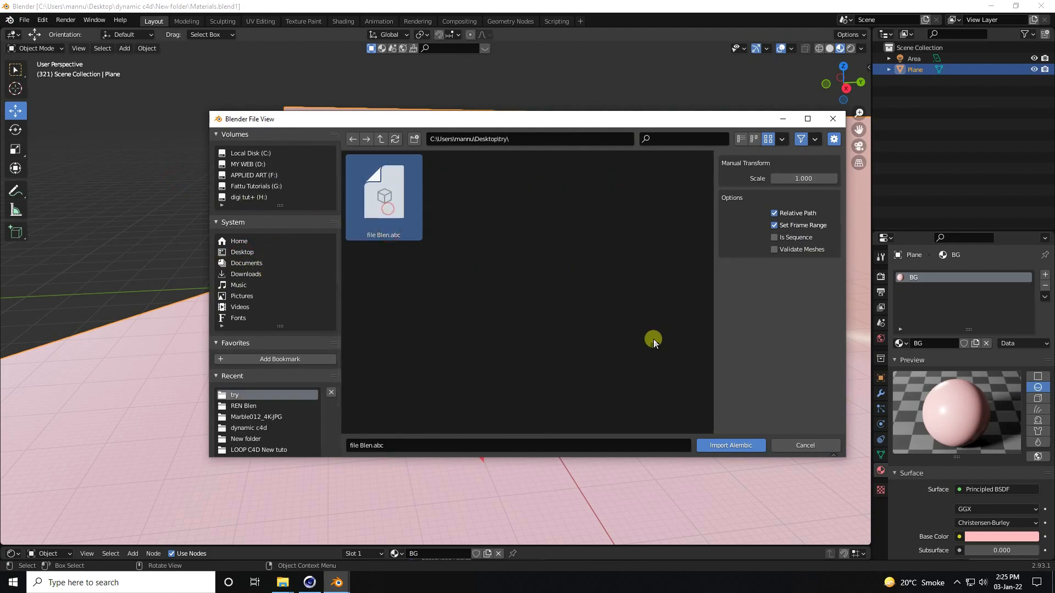
left_click(720, 447)
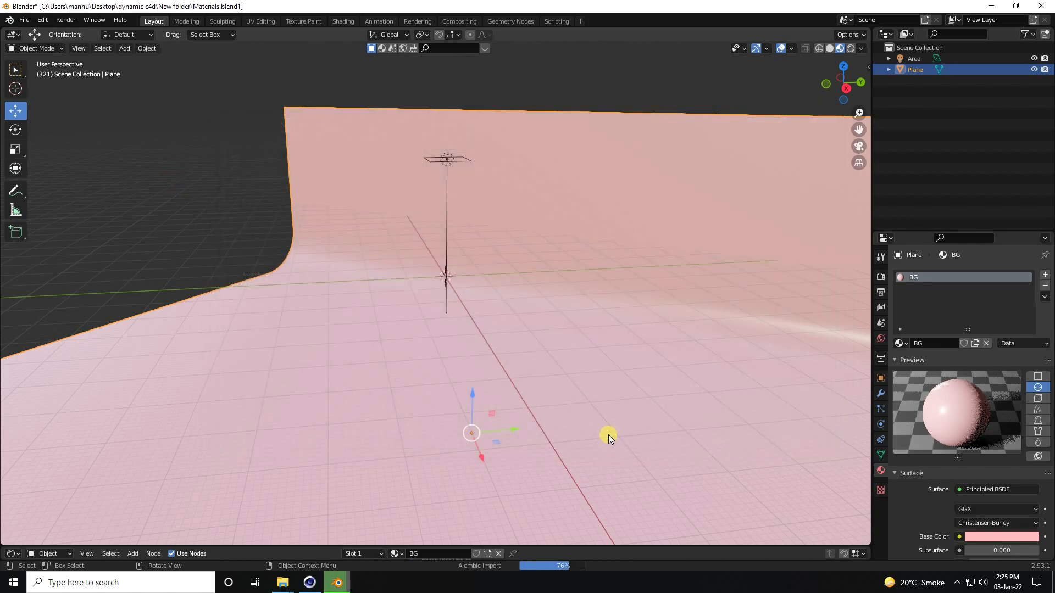
Examine the imported cluster and two-sphere collider, and switch the viewport to the imported camera's view.
scroll(447, 193, "up", 5)
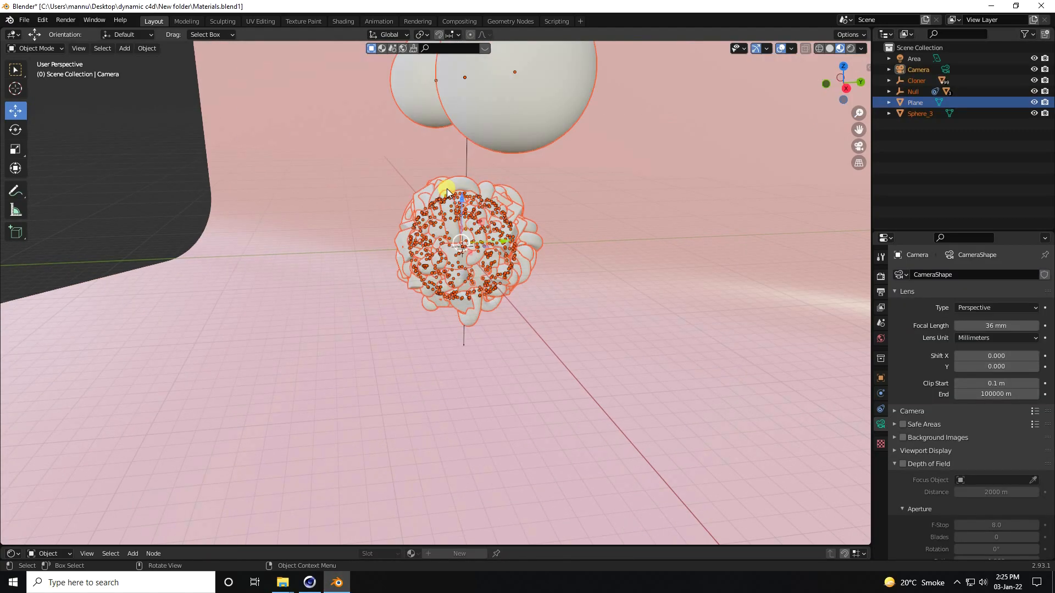
middle_click_drag(449, 282, 449, 312)
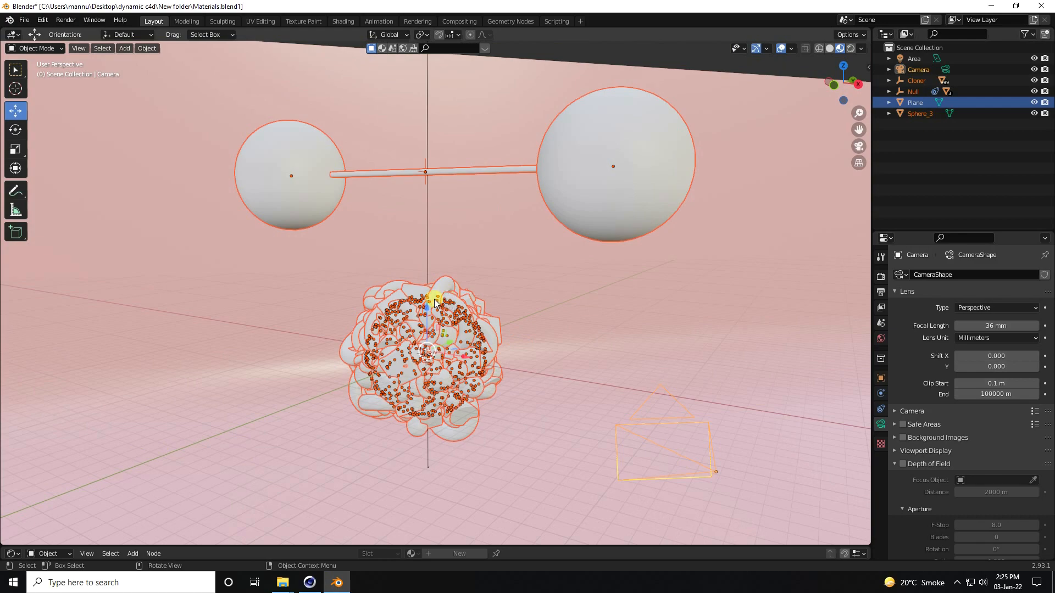
key("KP_0")
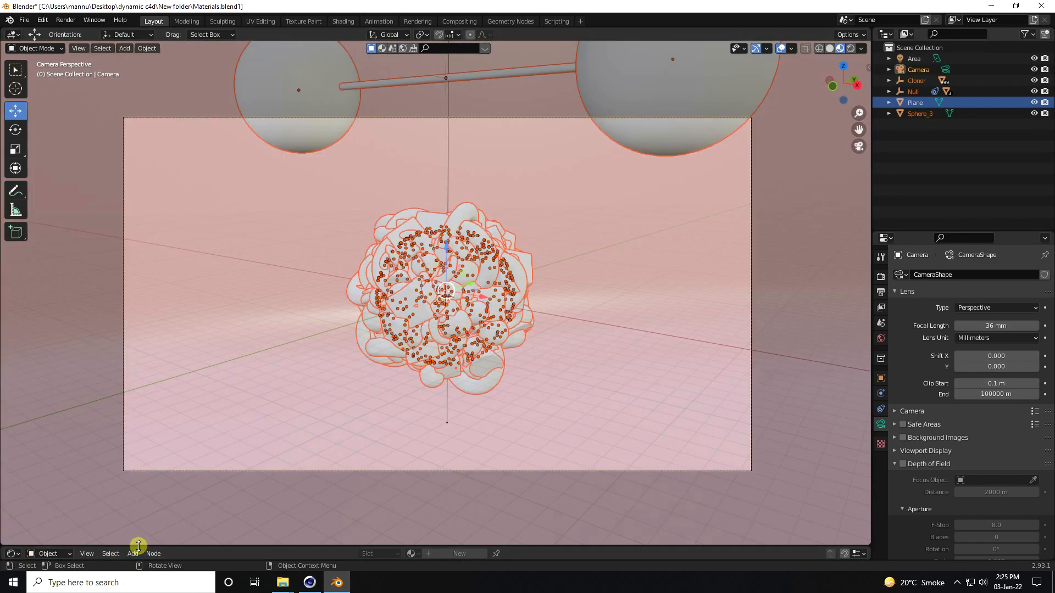
Enlarge the collapsed editor area below the viewport slightly and change it to a Timeline.
left_click_drag(139, 546, 139, 528)
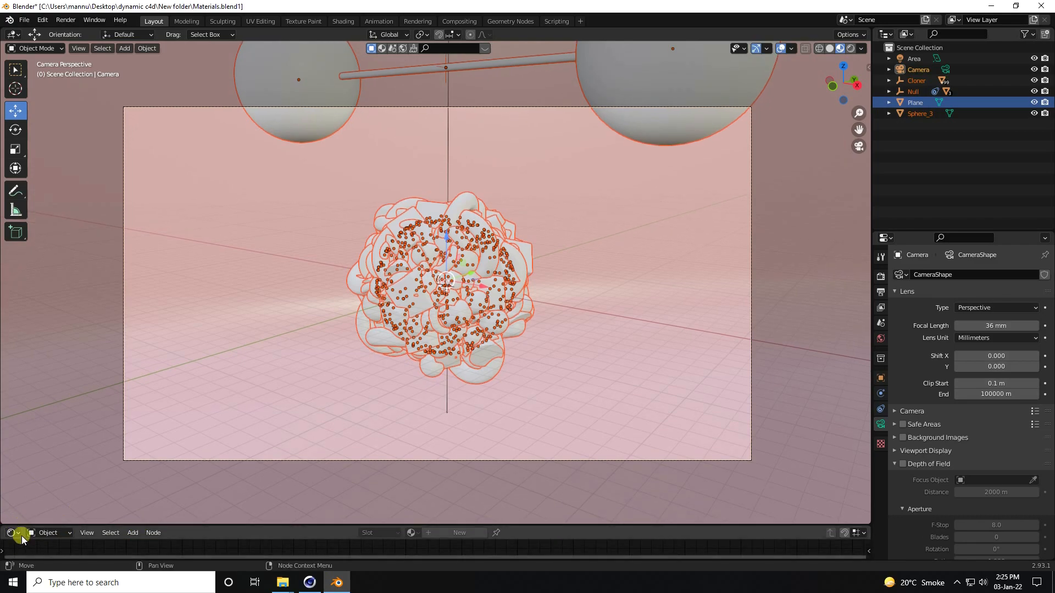
left_click(16, 534)
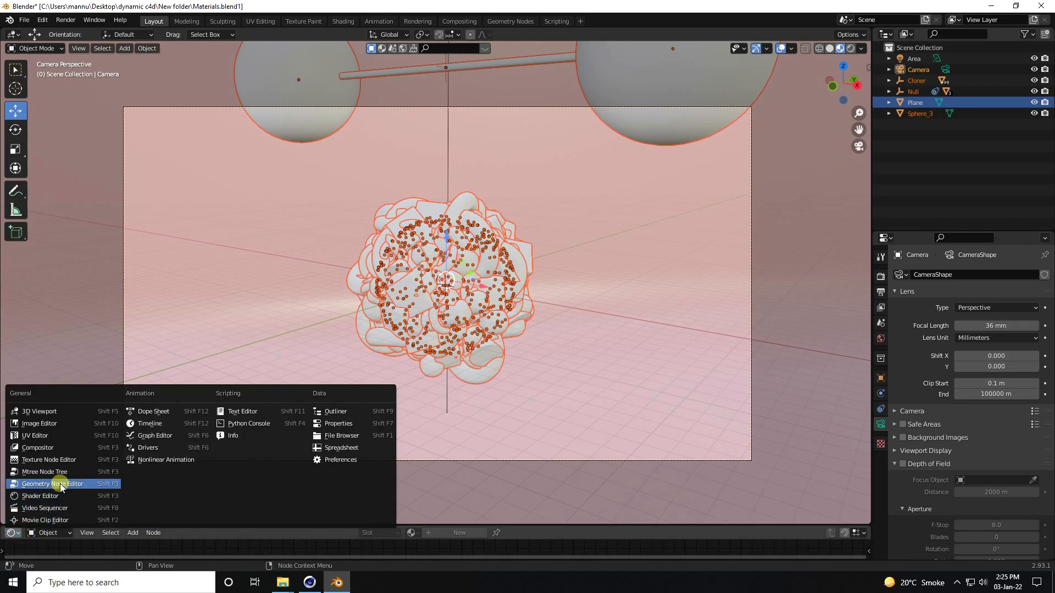
left_click(161, 422)
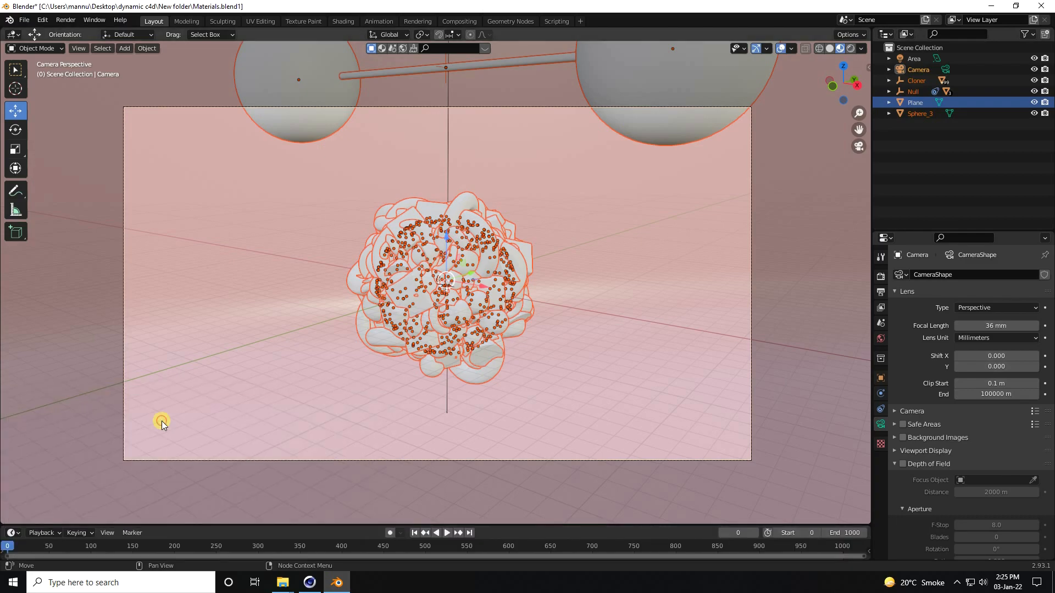
Play the imported animation through the camera, replay it from the start, and stop and rewind it to frame 0.
left_click(446, 533)
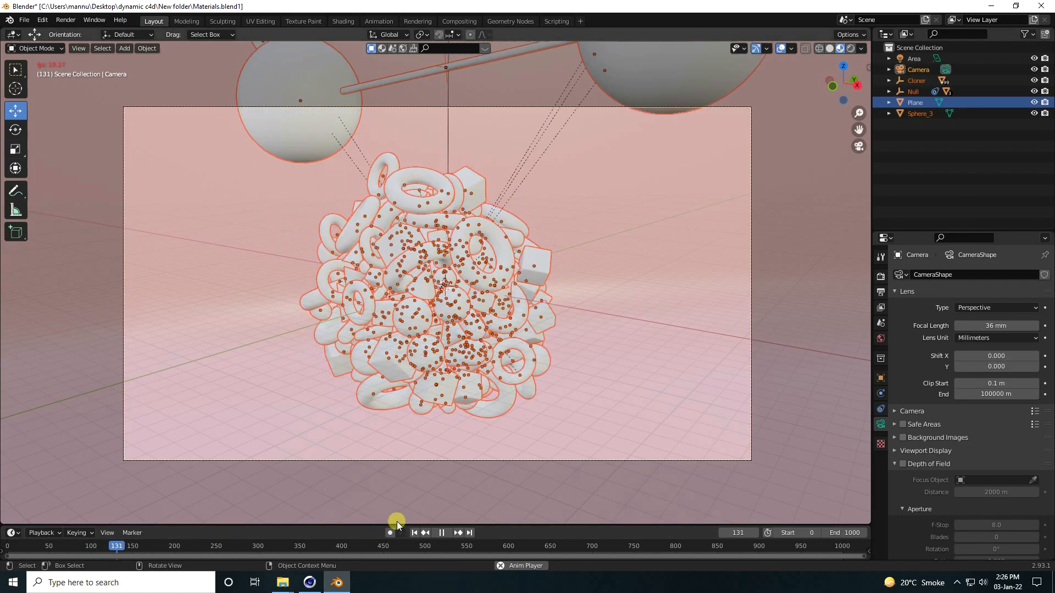
left_click(413, 533)
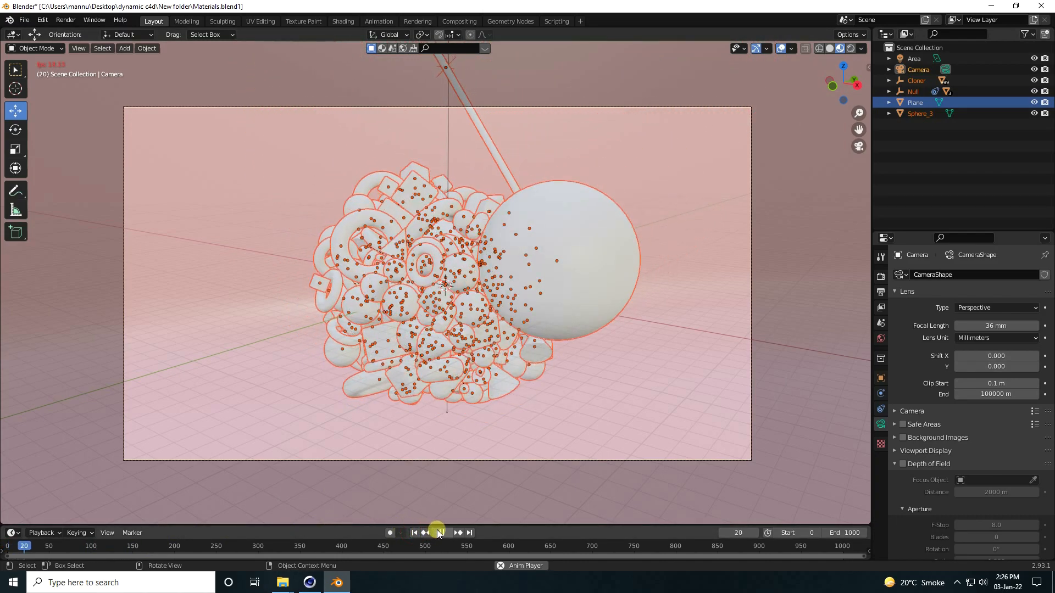
left_click(438, 531)
left_click(418, 533)
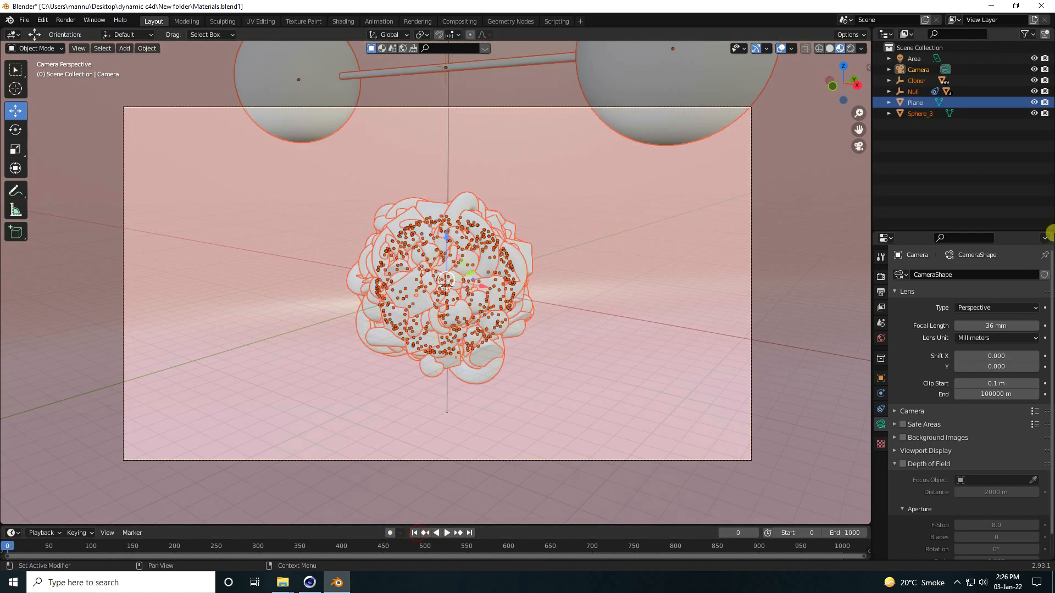
Expand the Cloner hierarchy and assign the existing Capsule material to its first capsule, Capsule_0.
left_click(889, 91)
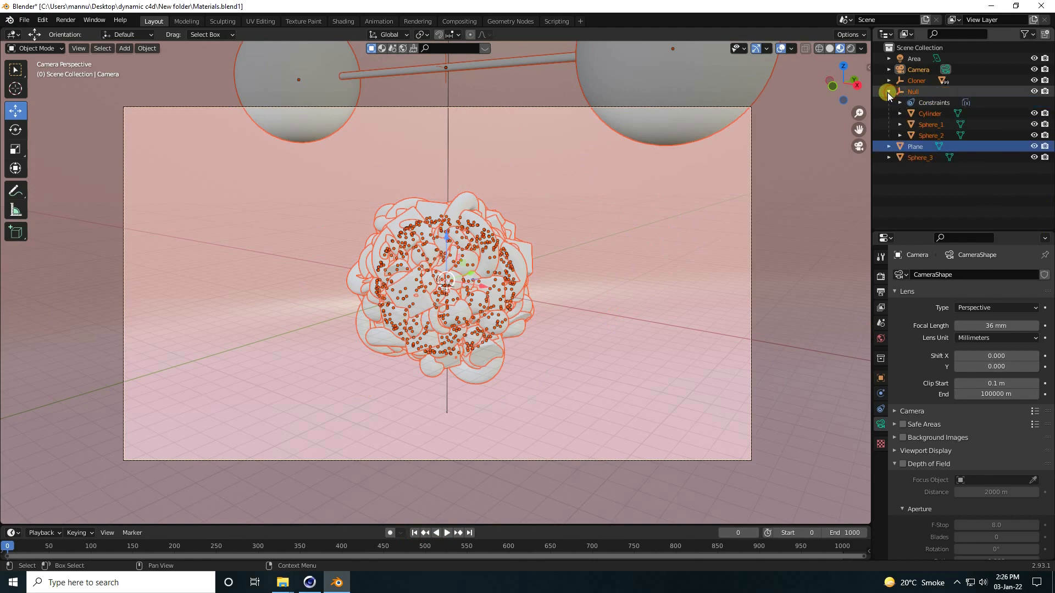
left_click(889, 92)
left_click(889, 80)
left_click(926, 93)
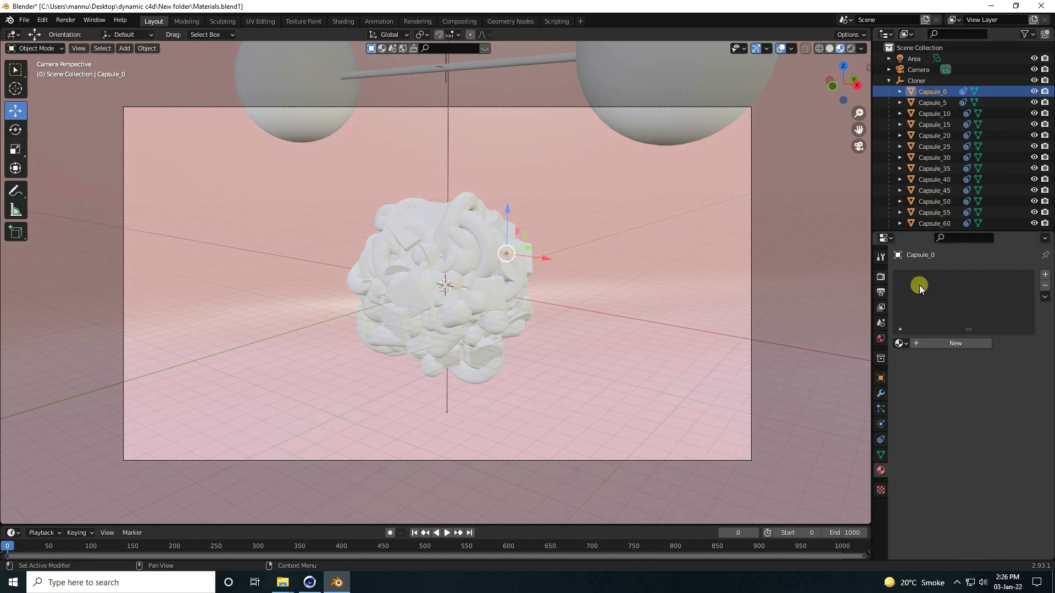
left_click(905, 344)
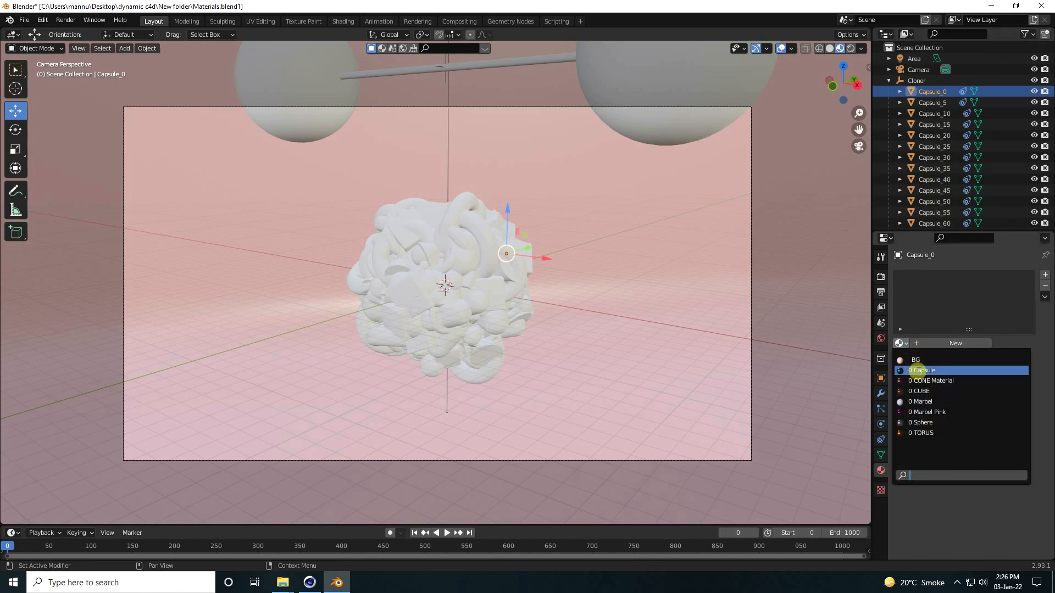
left_click(929, 370)
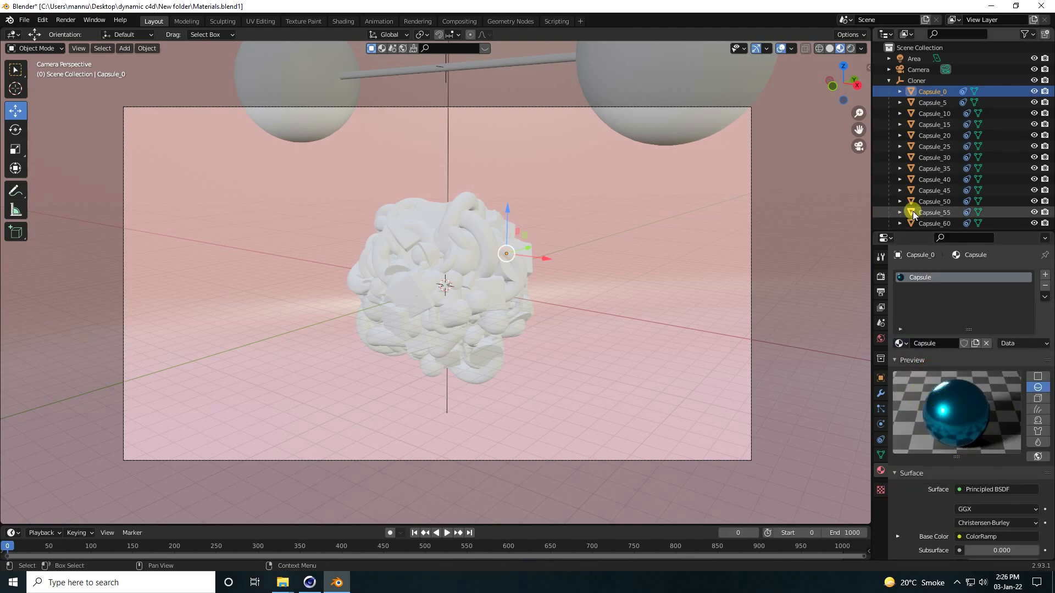
Enlarge the Outliner, select all clones from Capsule_0 through Capsule_495, and link Capsule_0's material to them.
left_click_drag(914, 229, 914, 312)
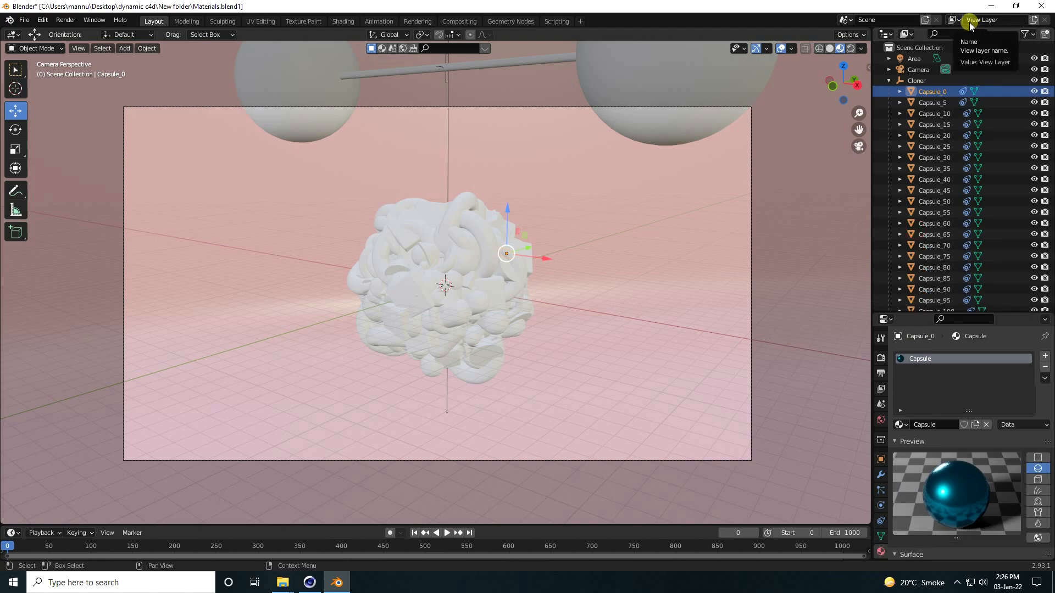
scroll(928, 272, "down", 20)
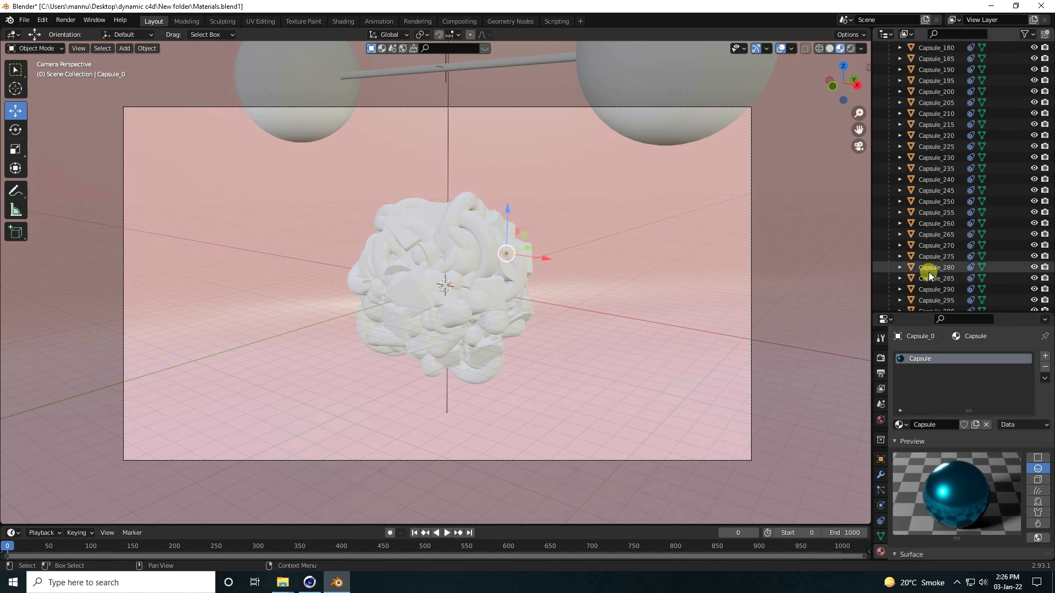
scroll(930, 271, "down", 6)
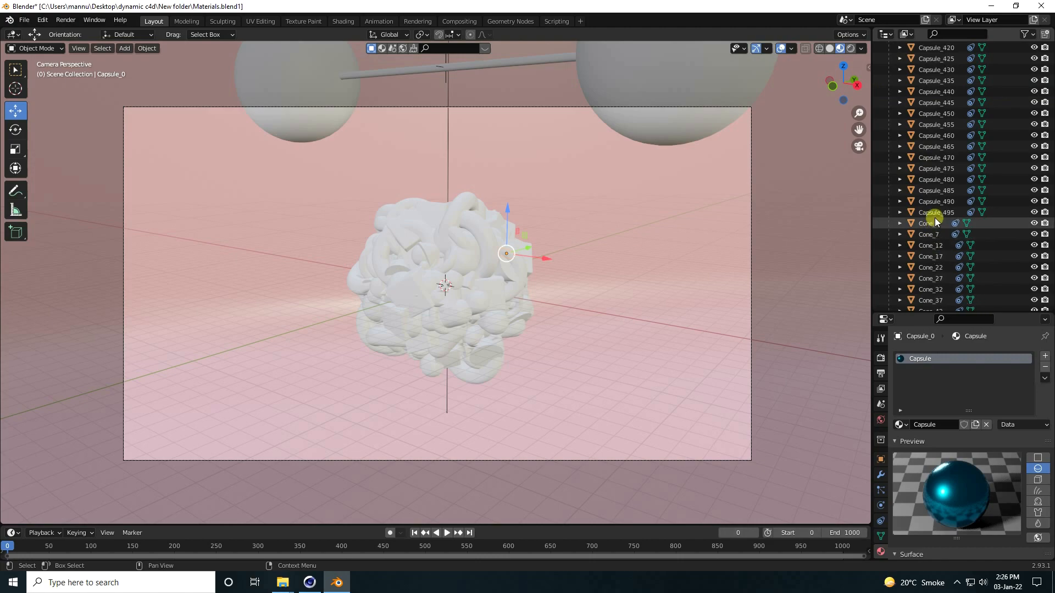
left_click(924, 215, "ctrl")
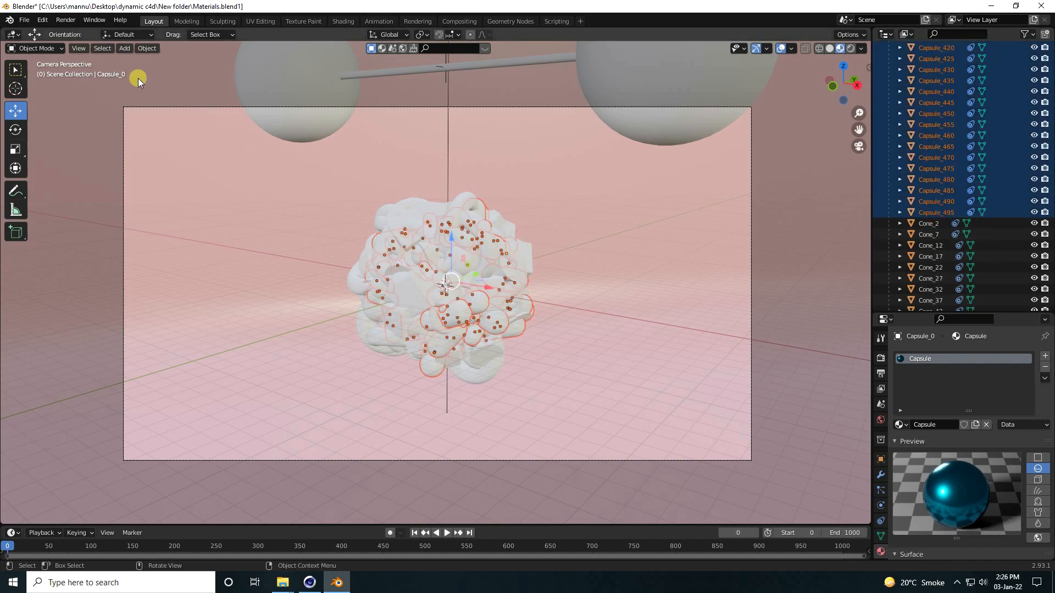
left_click(146, 48)
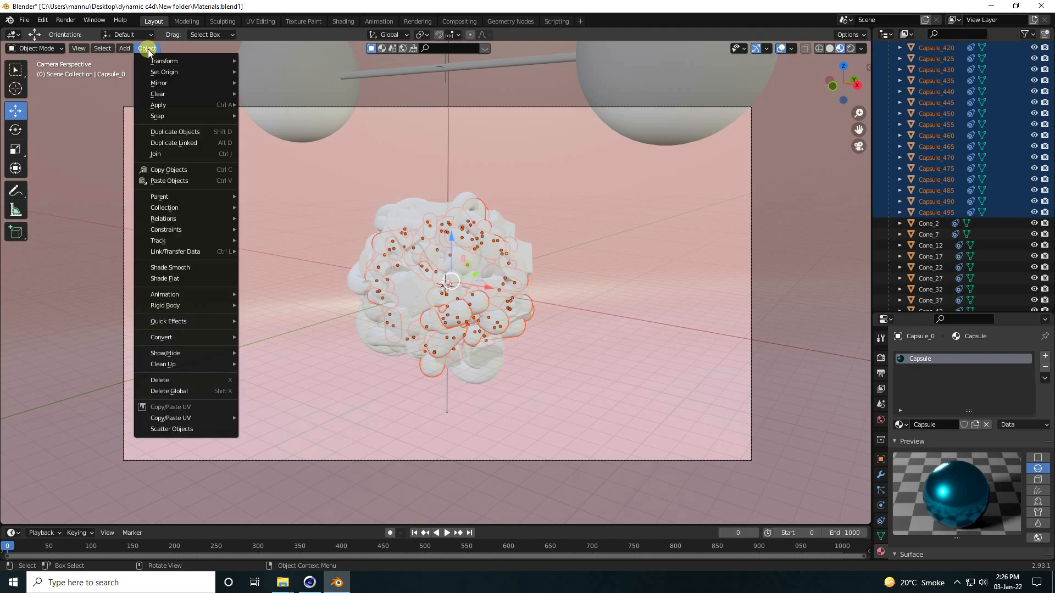
mouse_move(218, 251)
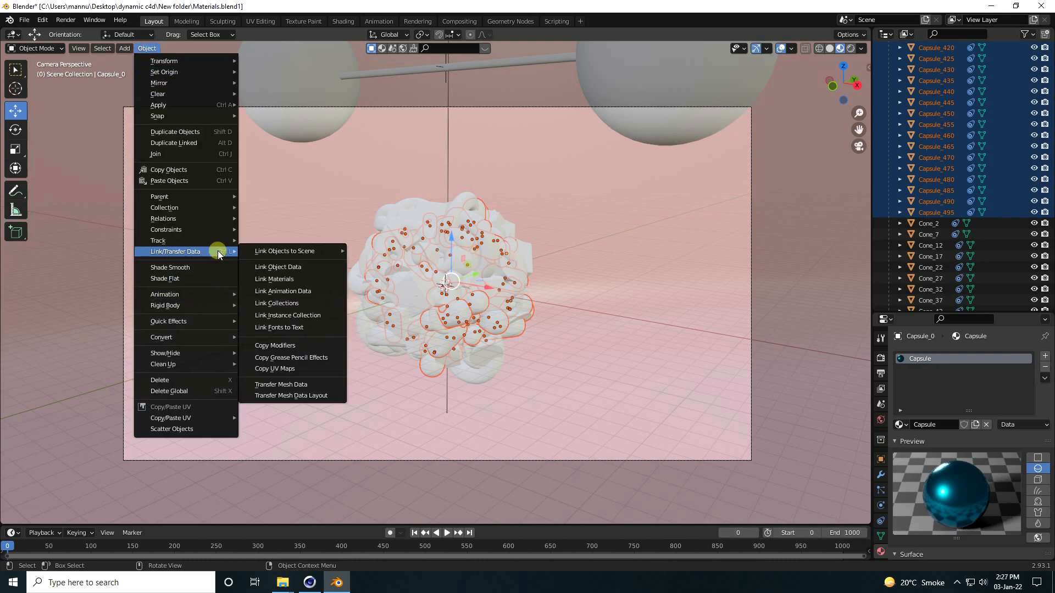
left_click(281, 278)
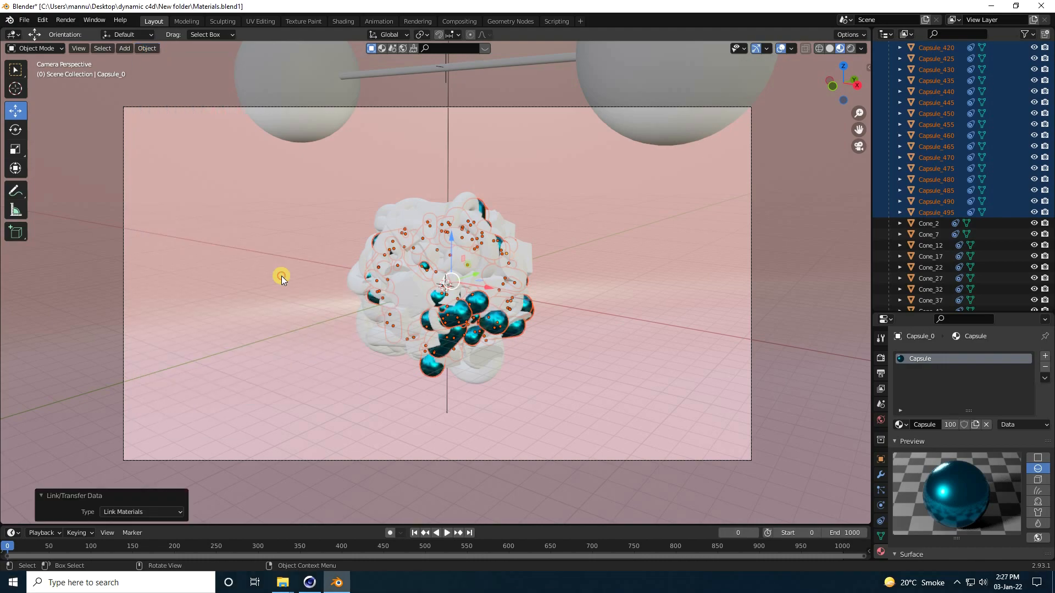
scroll(448, 298, "up", 2)
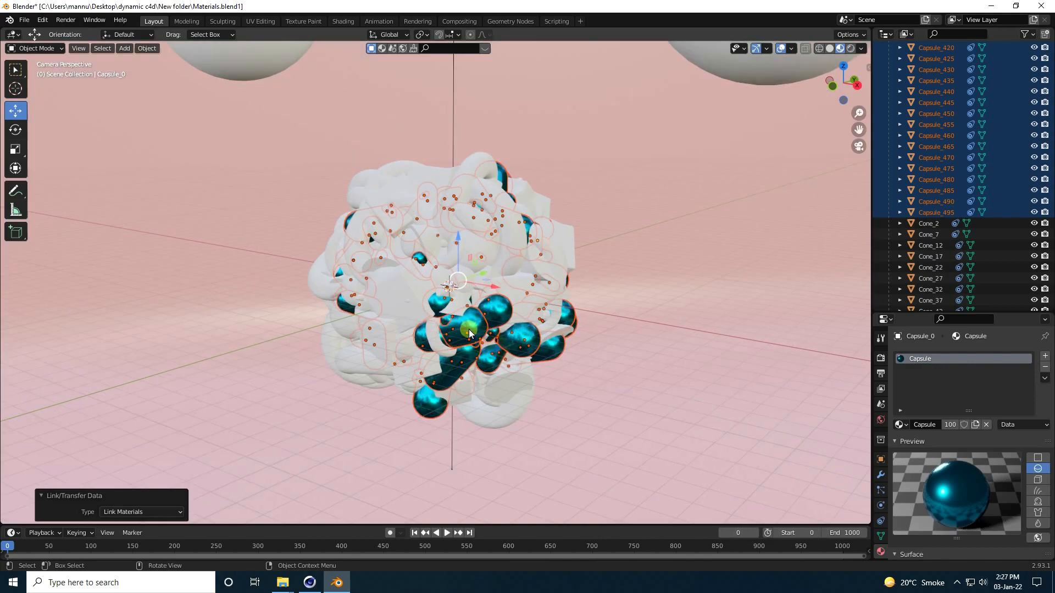
Assign the existing CONE Material to the first cone clone, Cone_2.
left_click(928, 225)
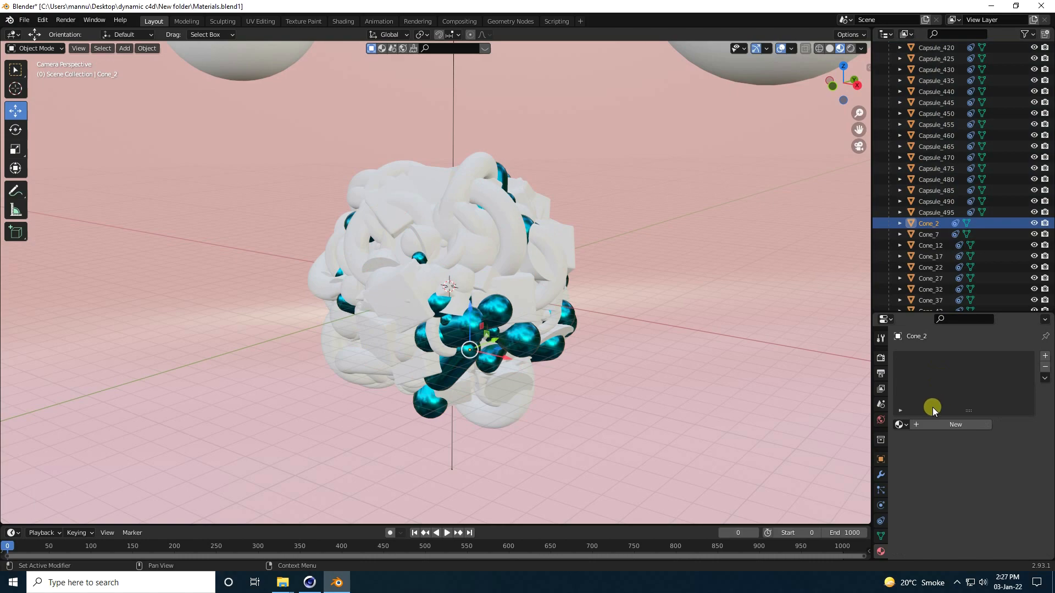
left_click(906, 425)
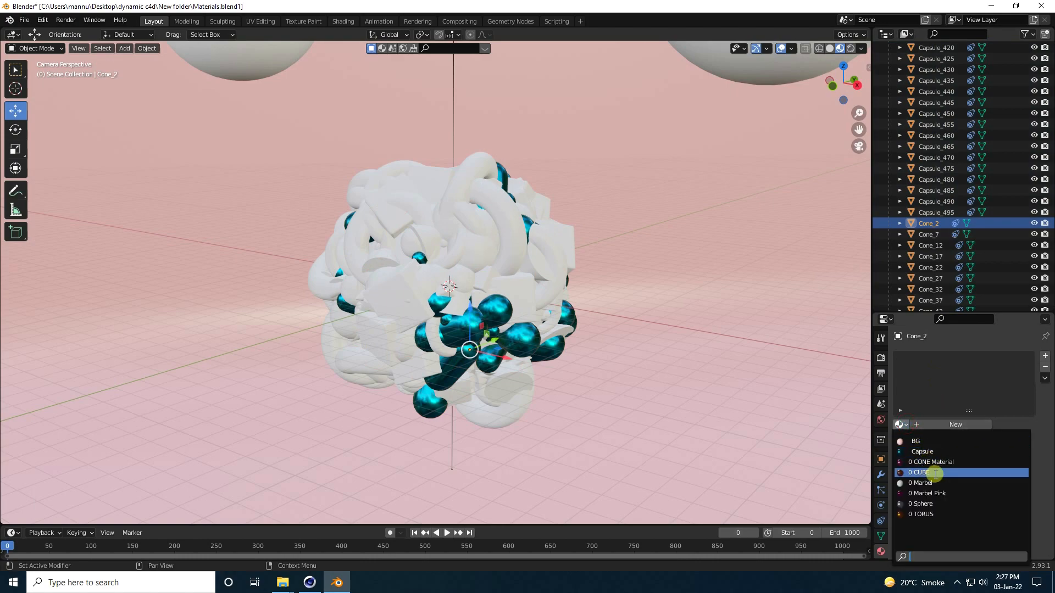
left_click(930, 463)
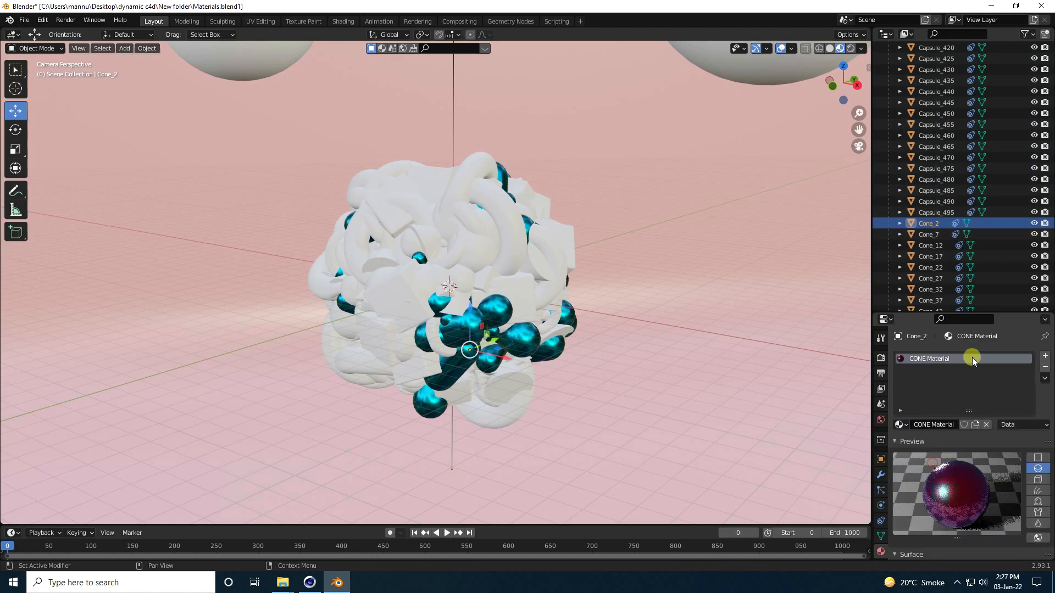
Extend the selection from Cone_2 through Cone_497 and link Cone_2's material to all the cones.
scroll(932, 235, "down", 5)
scroll(929, 211, "down", 20)
scroll(929, 211, "down", 15)
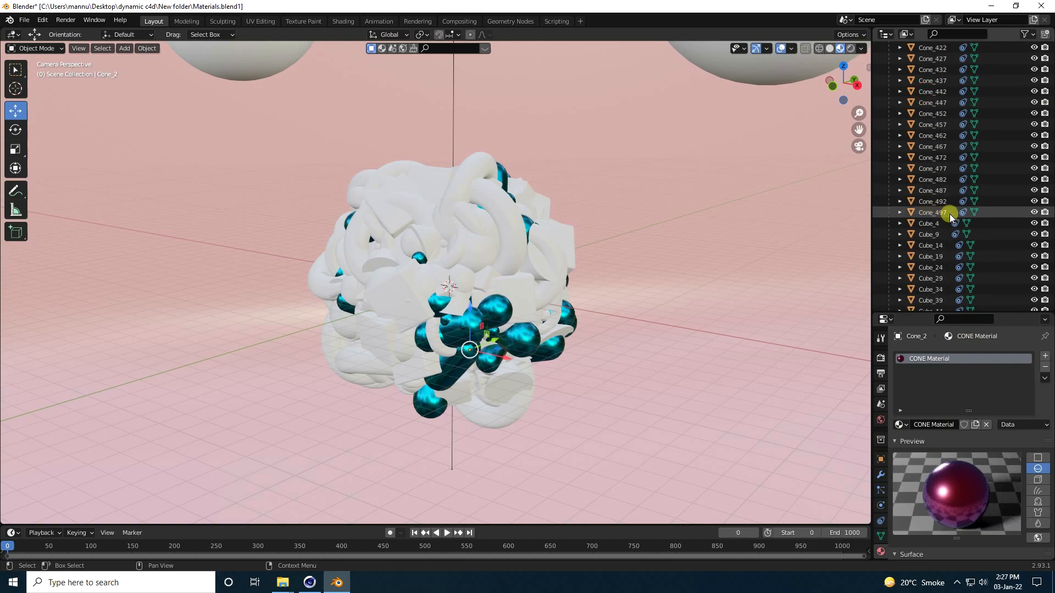
scroll(931, 207, "down", 2)
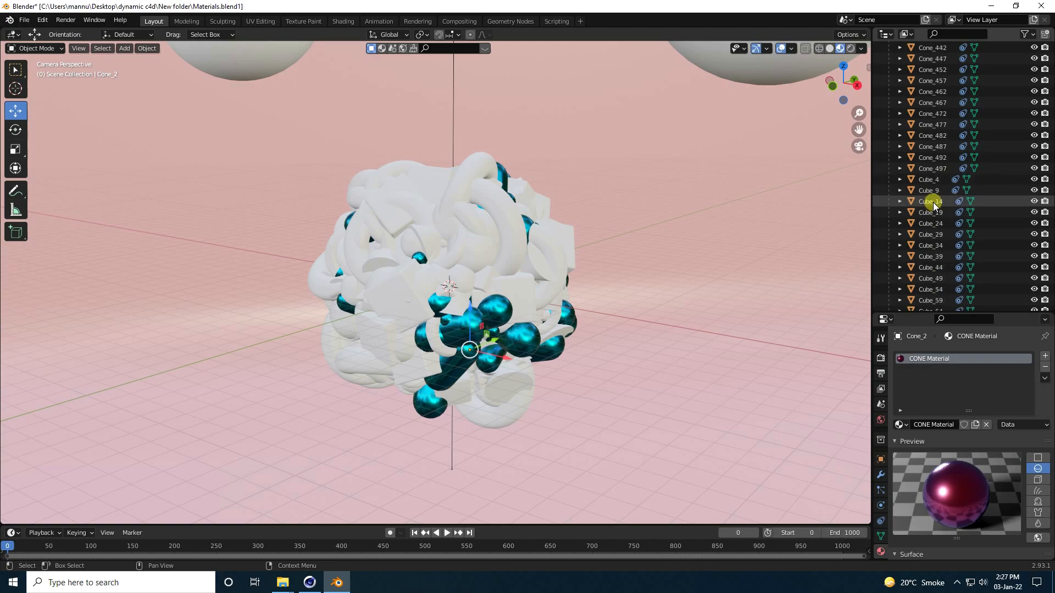
left_click(934, 170, "shift")
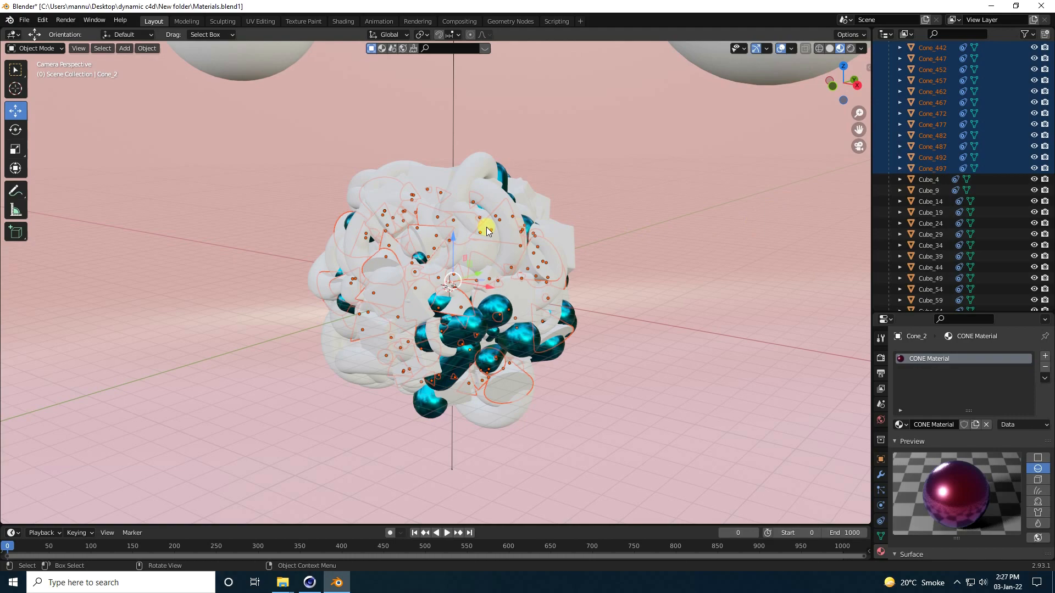
left_click(144, 49)
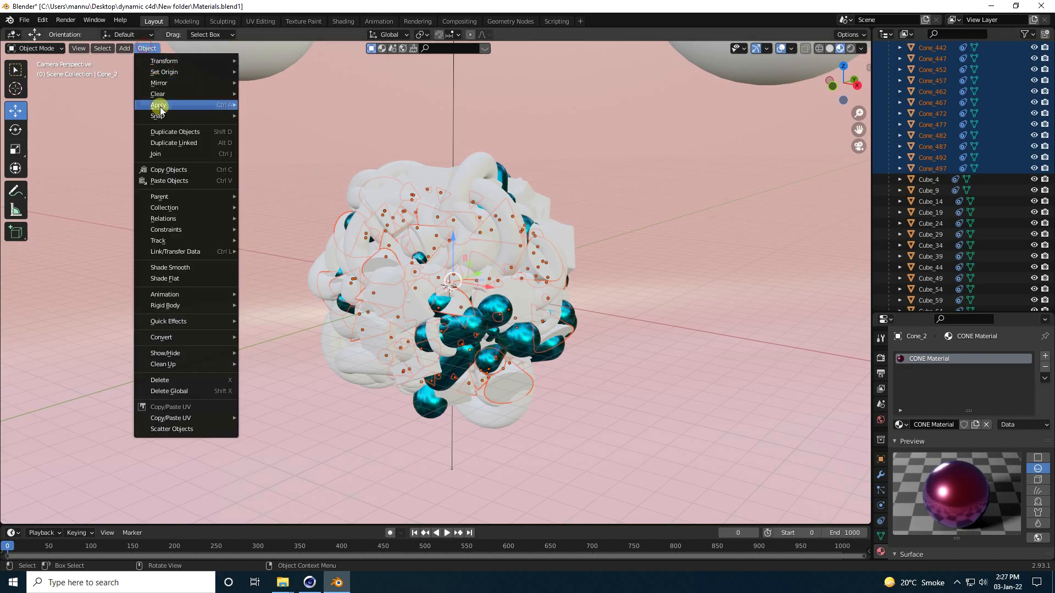
mouse_move(179, 239)
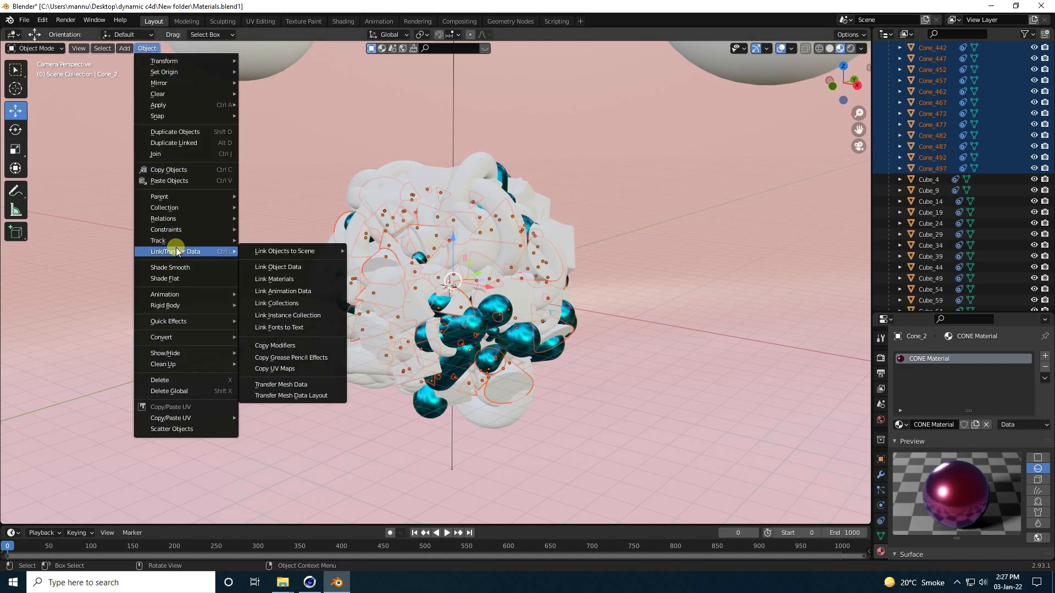
left_click(274, 283)
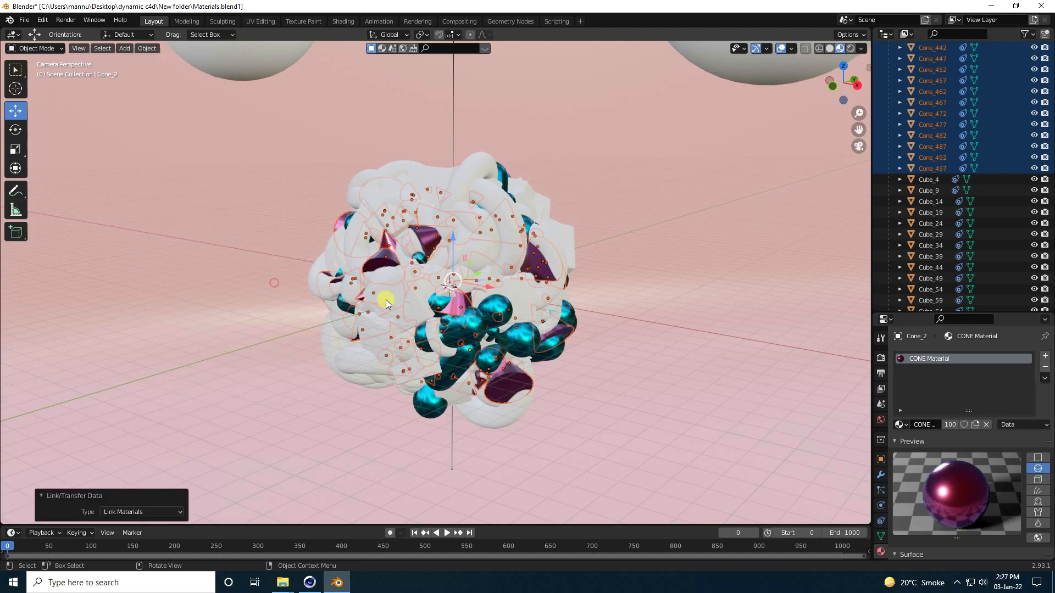
Assign the existing CUBE material to the first cube clone, Cube_4.
left_click(924, 182)
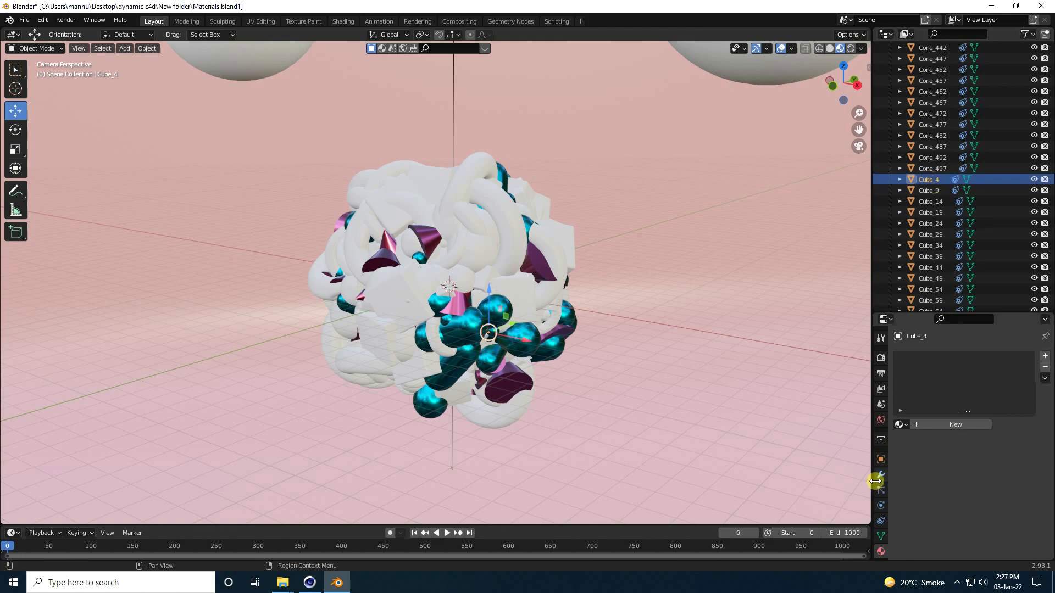
left_click(905, 421)
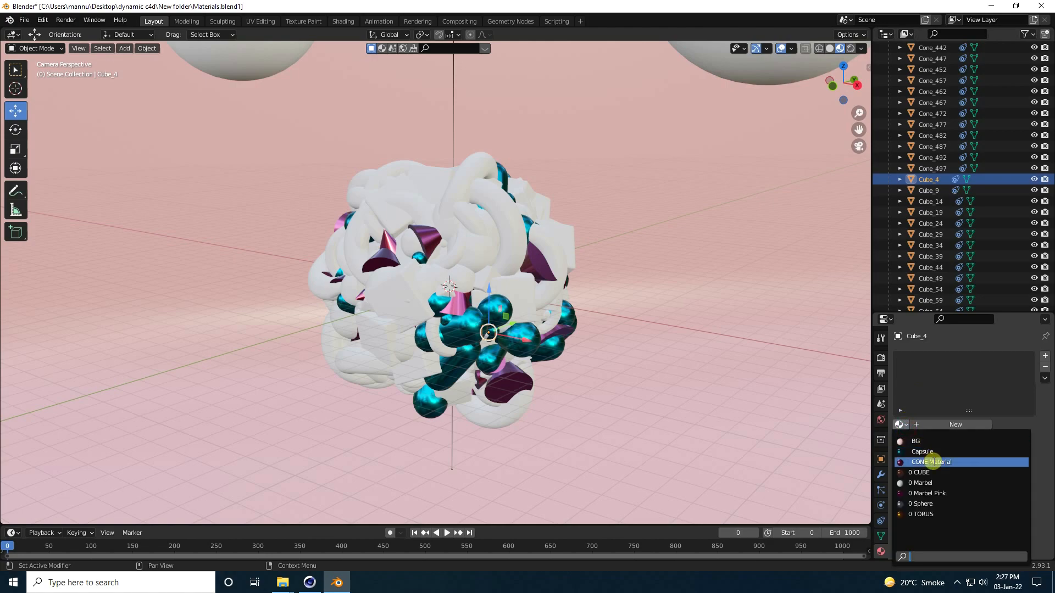
left_click(932, 472)
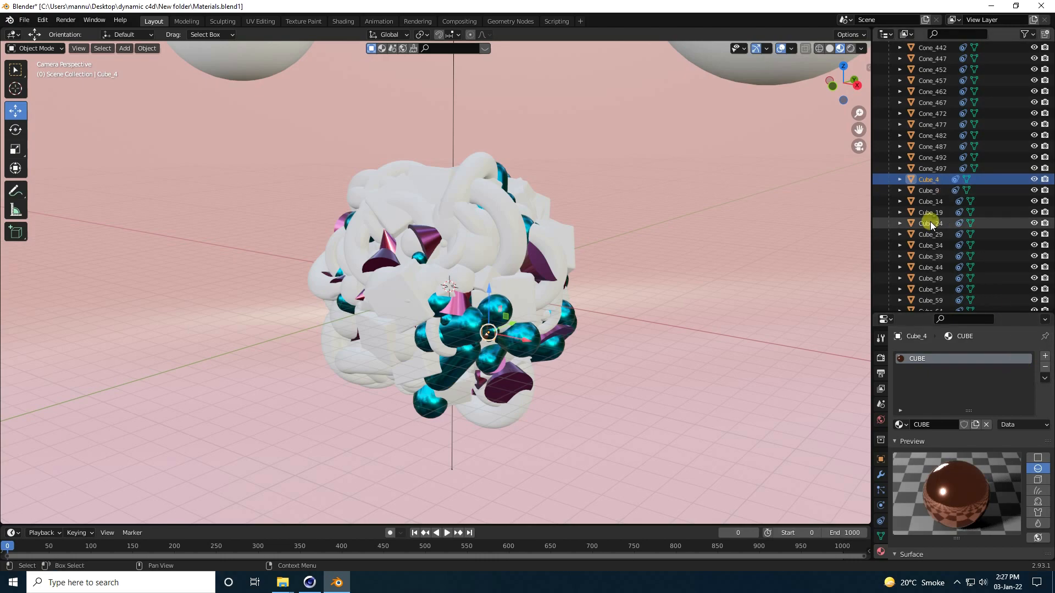
Extend the selection from Cube_4 through Cube_499 and link Cube_4's material to all the cubes.
scroll(928, 179, "down", 5)
scroll(929, 179, "down", 15)
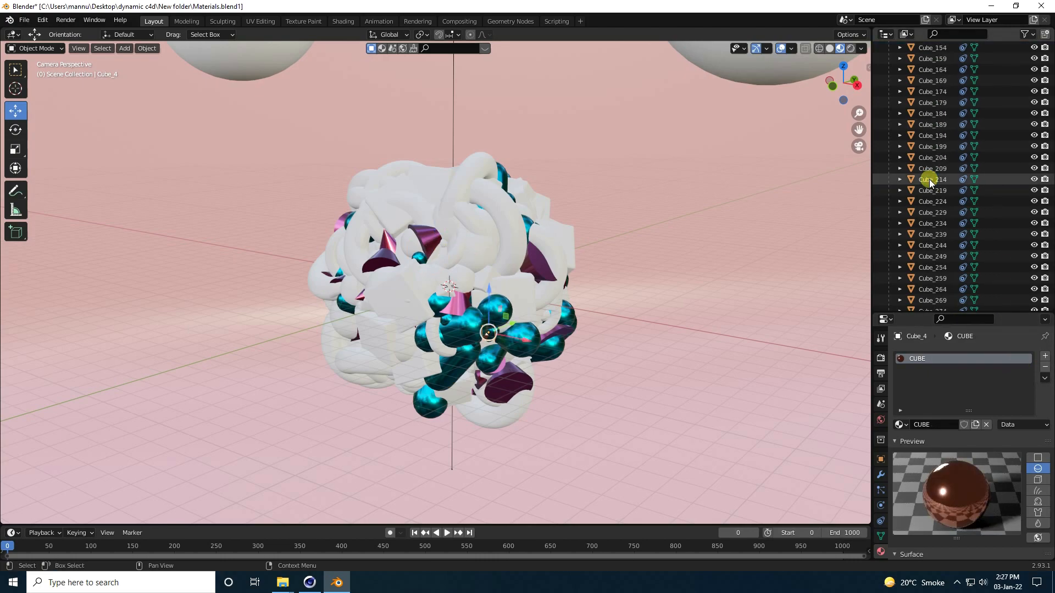
scroll(928, 180, "down", 7)
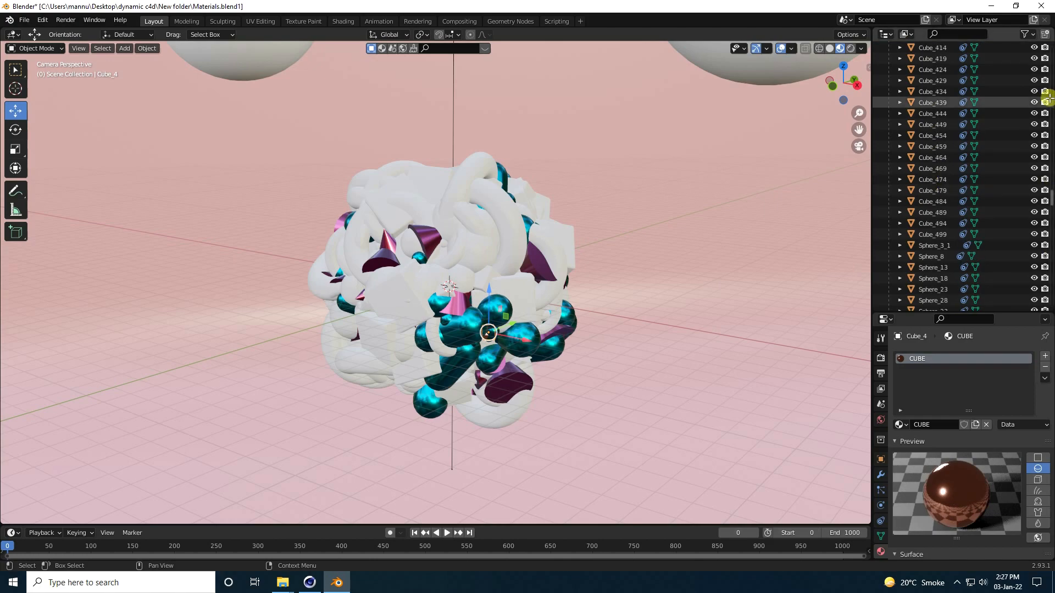
left_click(933, 235, "shift")
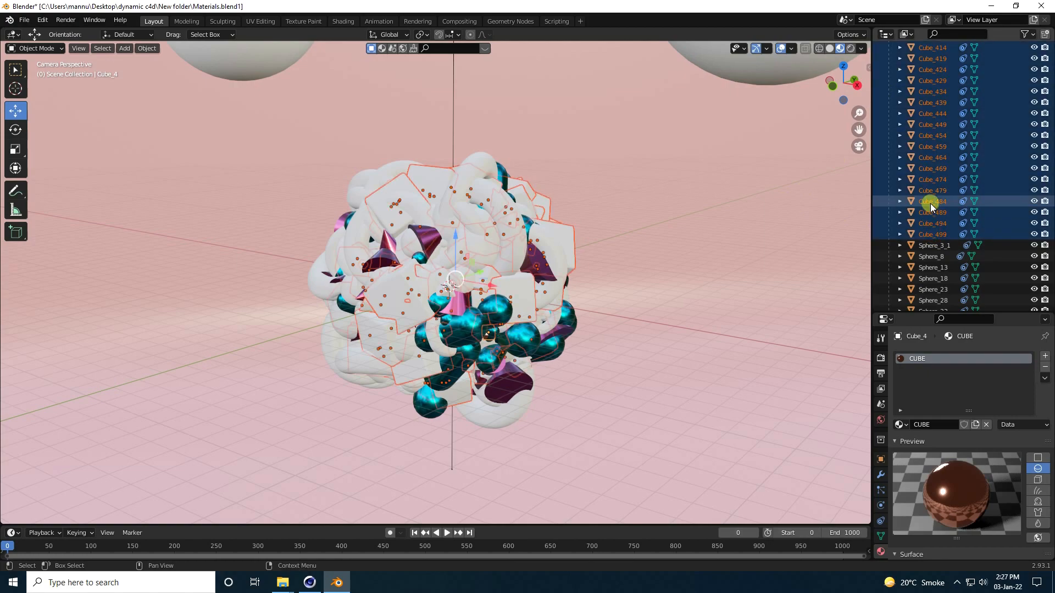
left_click(142, 49)
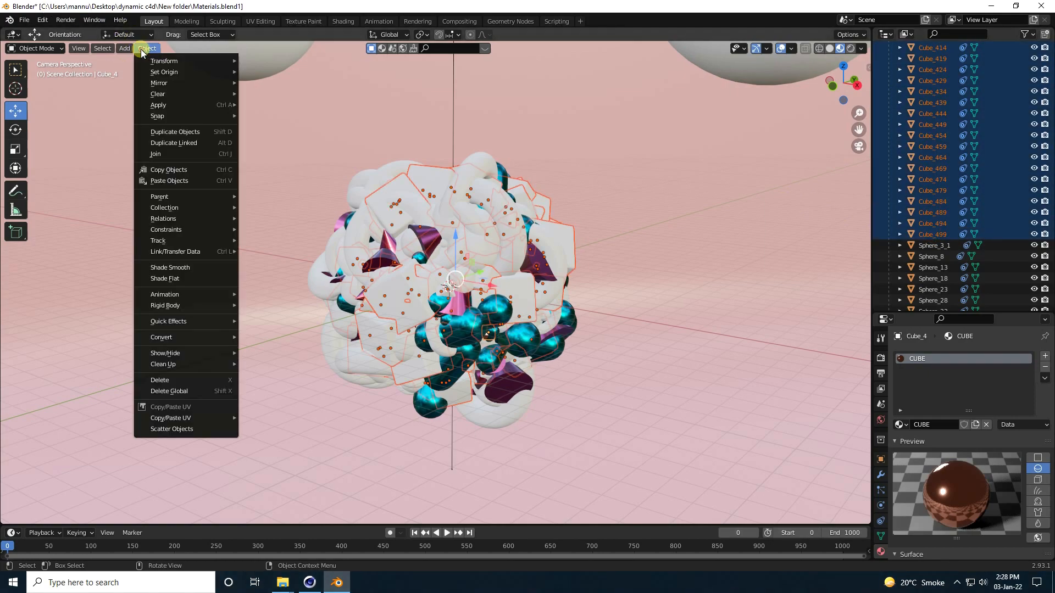
mouse_move(209, 307)
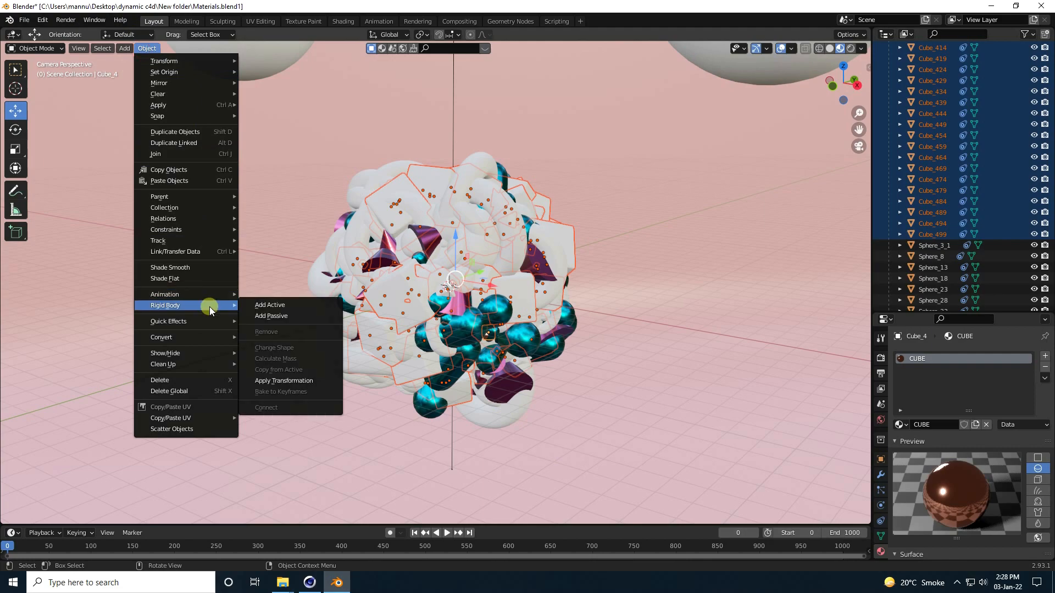
mouse_move(206, 252)
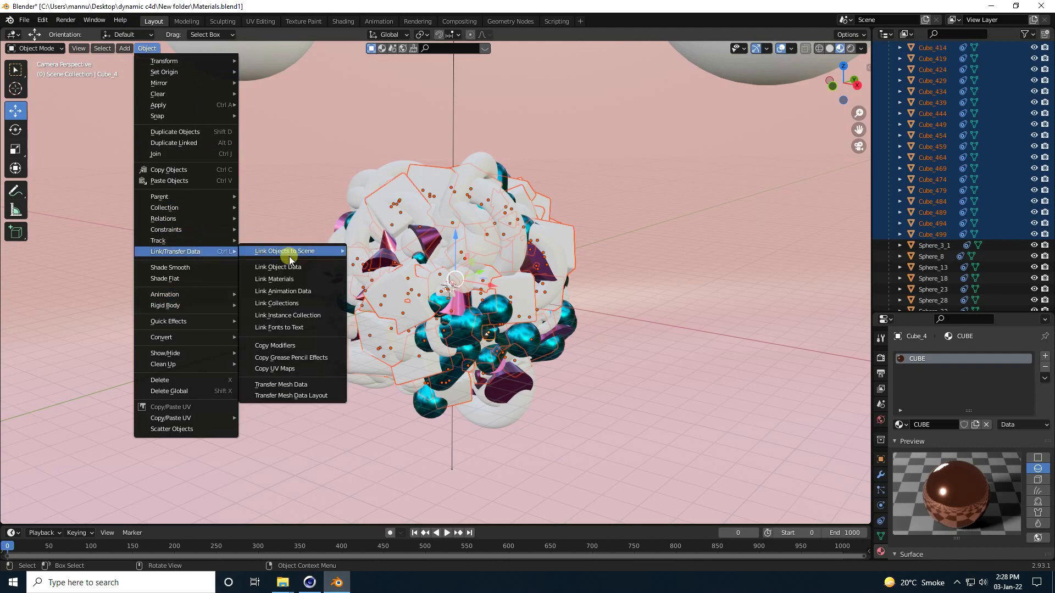
left_click(288, 280)
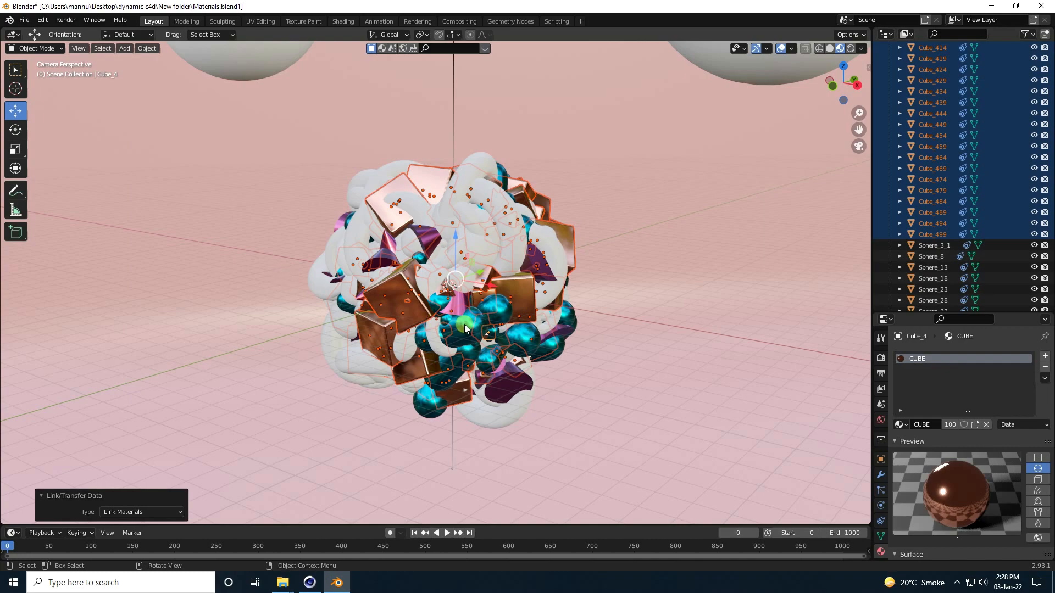
Assign the existing Sphere material to the first sphere clone in the Cloner, Sphere_3_1.
left_click(931, 245)
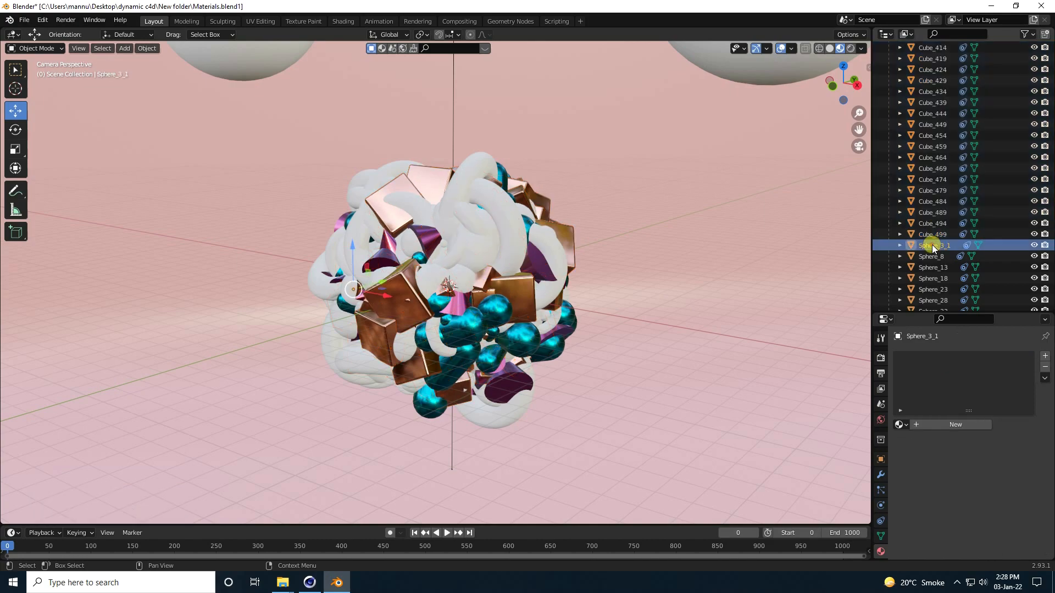
left_click(901, 424)
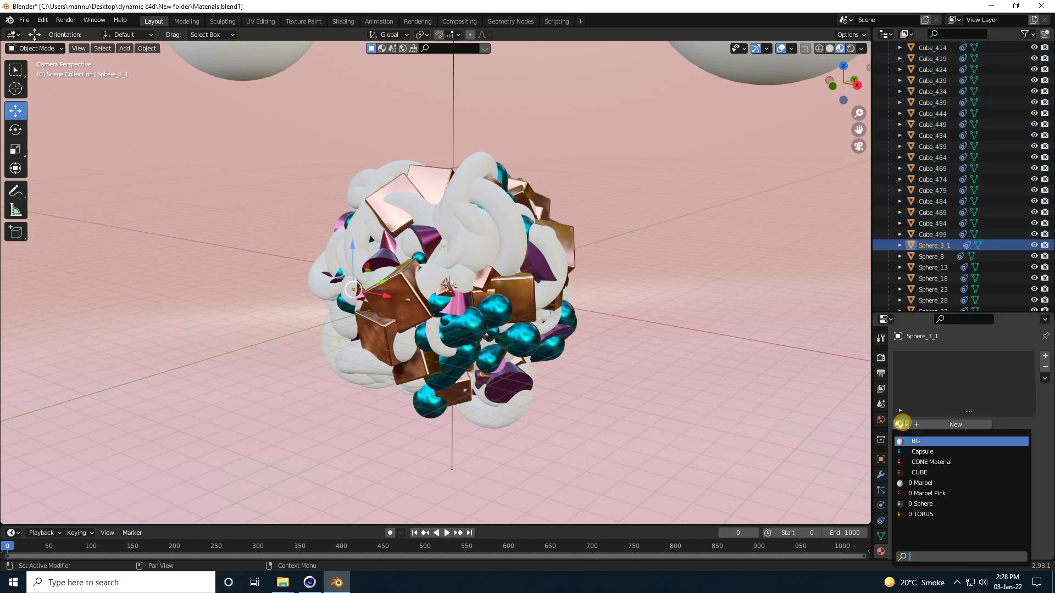
left_click(922, 503)
Extend the selection from Sphere_3_1 through Sphere_498 and link Sphere_3_1's material to all the spheres.
scroll(929, 230, "down", 5)
scroll(928, 253, "down", 20)
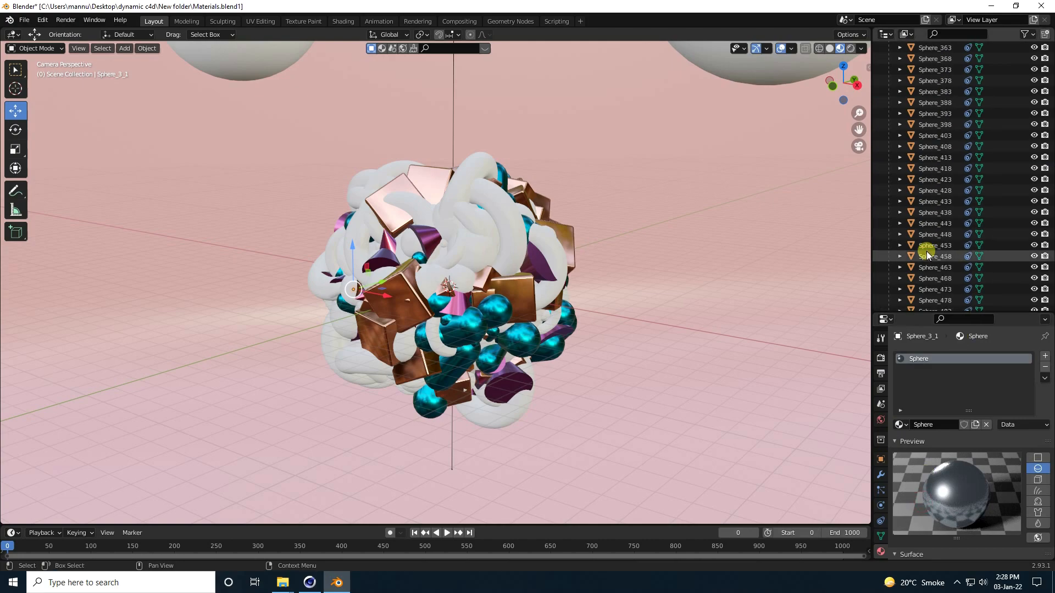
scroll(926, 252, "down", 4)
left_click(927, 212, "shift")
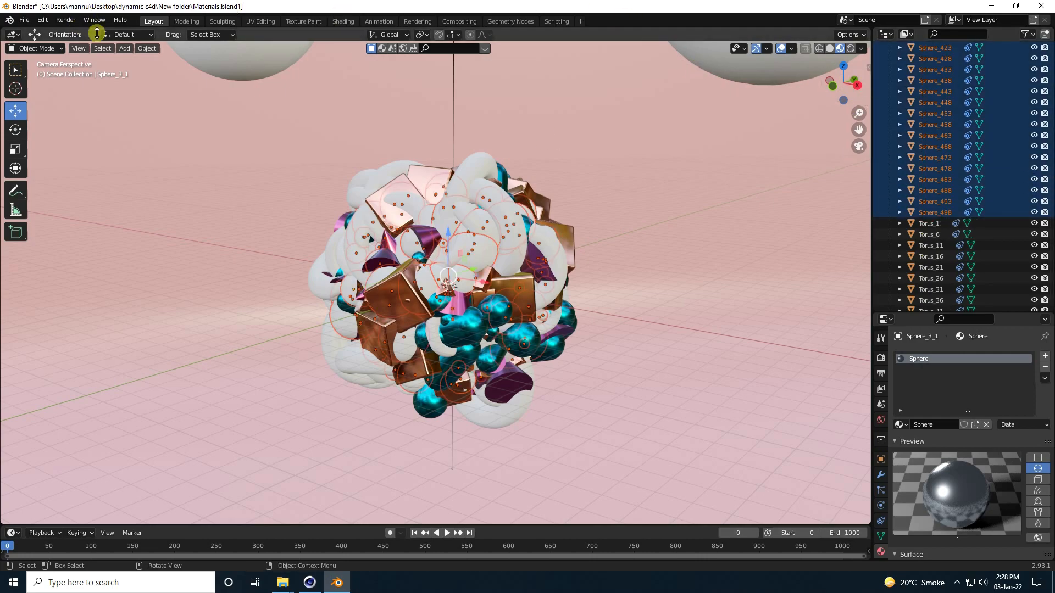
left_click(147, 48)
mouse_move(209, 252)
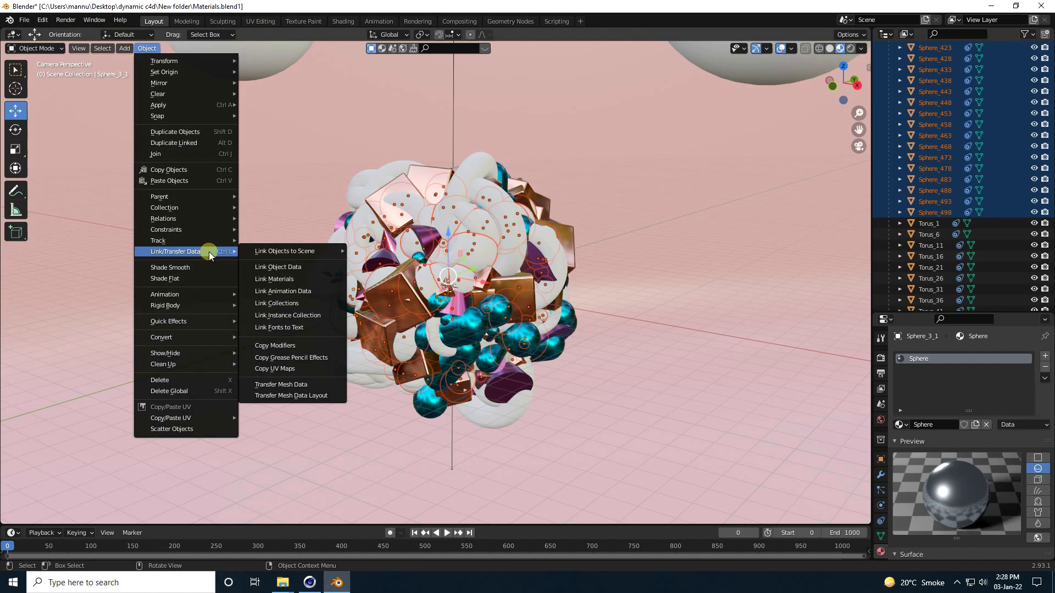
left_click(276, 283)
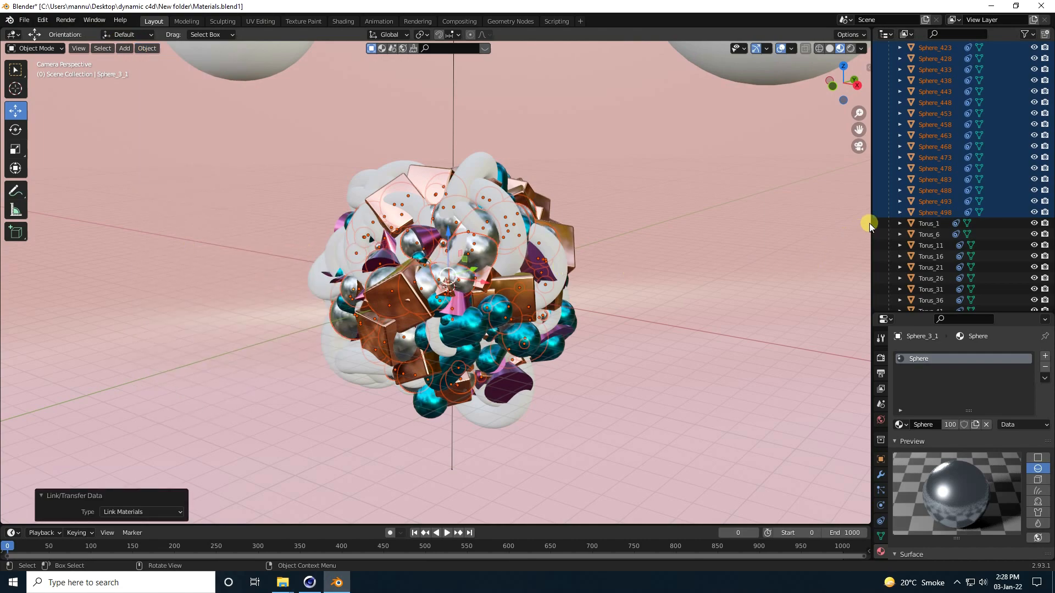
Assign the existing TORUS material to the first torus clone, Torus_1.
left_click(923, 224)
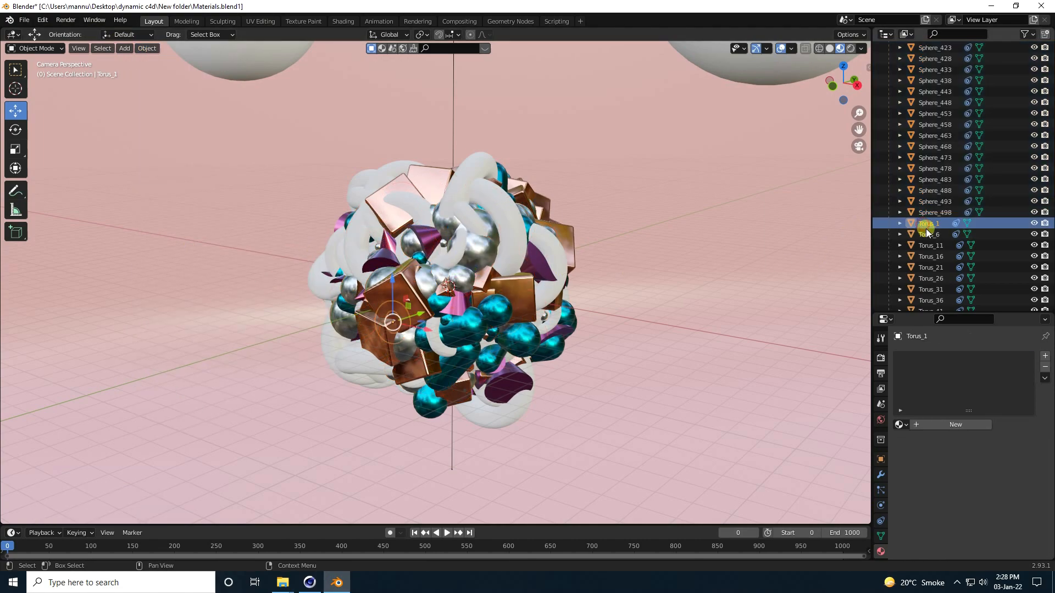
left_click(900, 425)
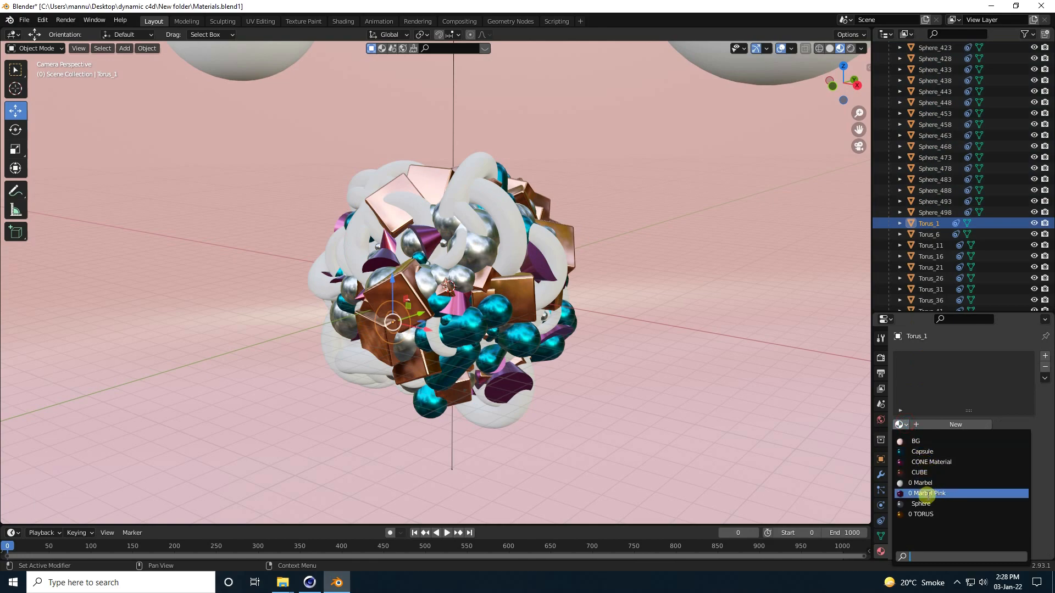
left_click(923, 515)
Extend the selection from Torus_1 through Torus_496 and link Torus_1's material to all the tori.
scroll(935, 252, "down", 15)
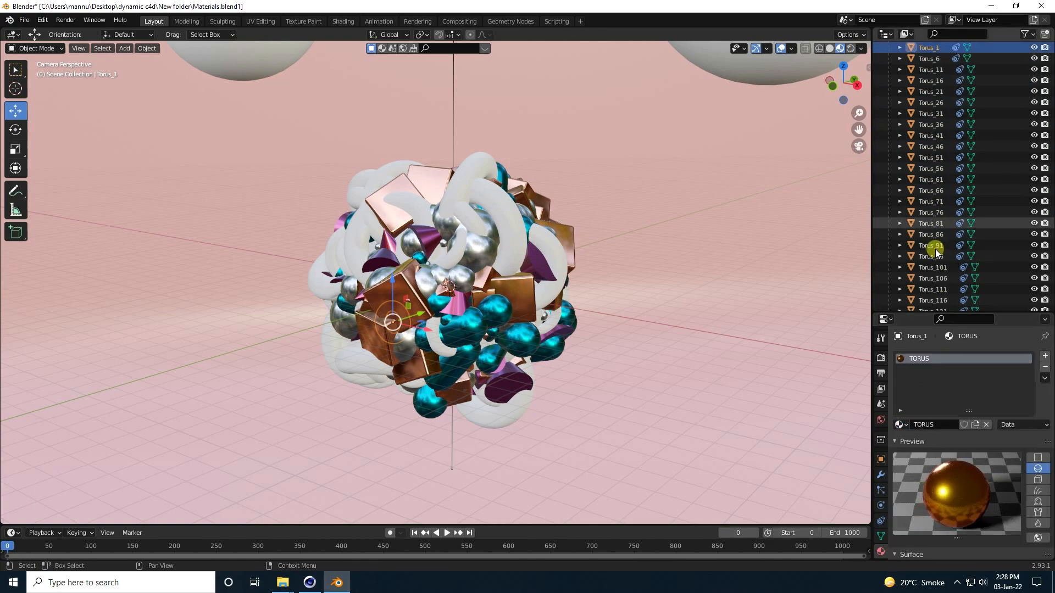
scroll(936, 252, "down", 5)
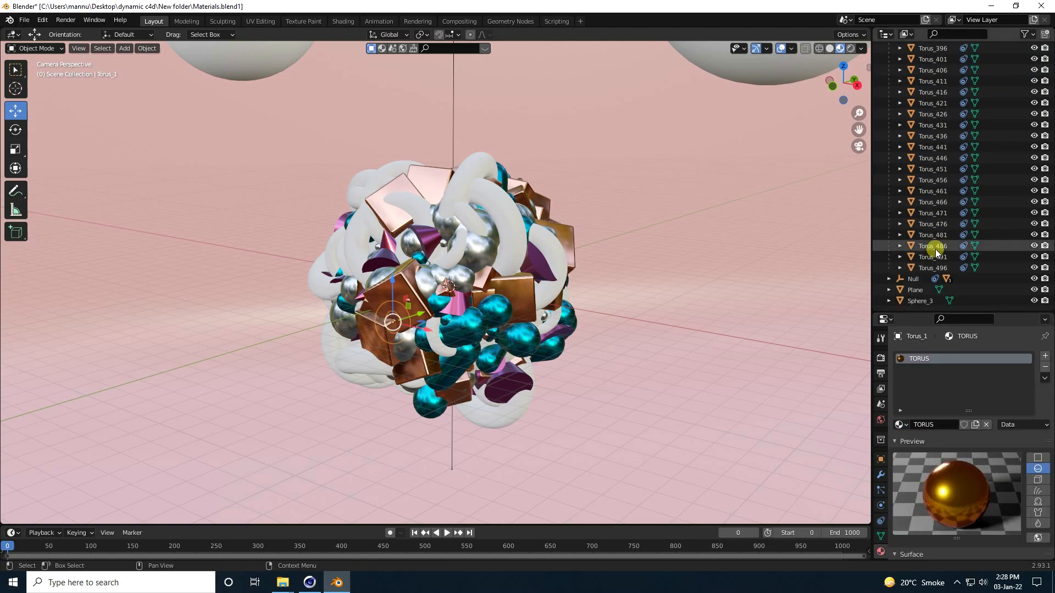
left_click(934, 268, "shift")
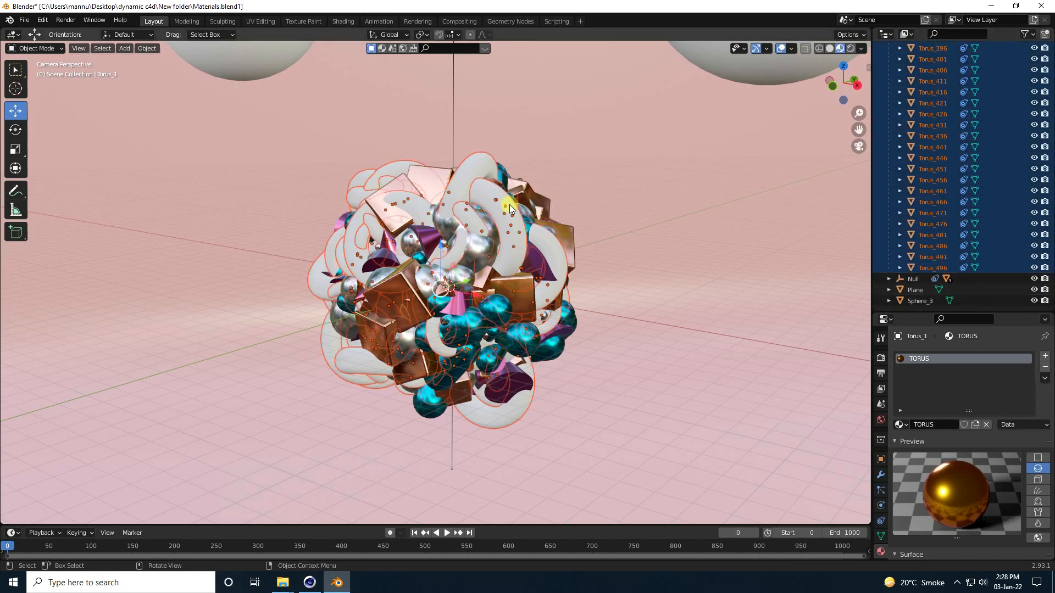
left_click(147, 48)
mouse_move(189, 251)
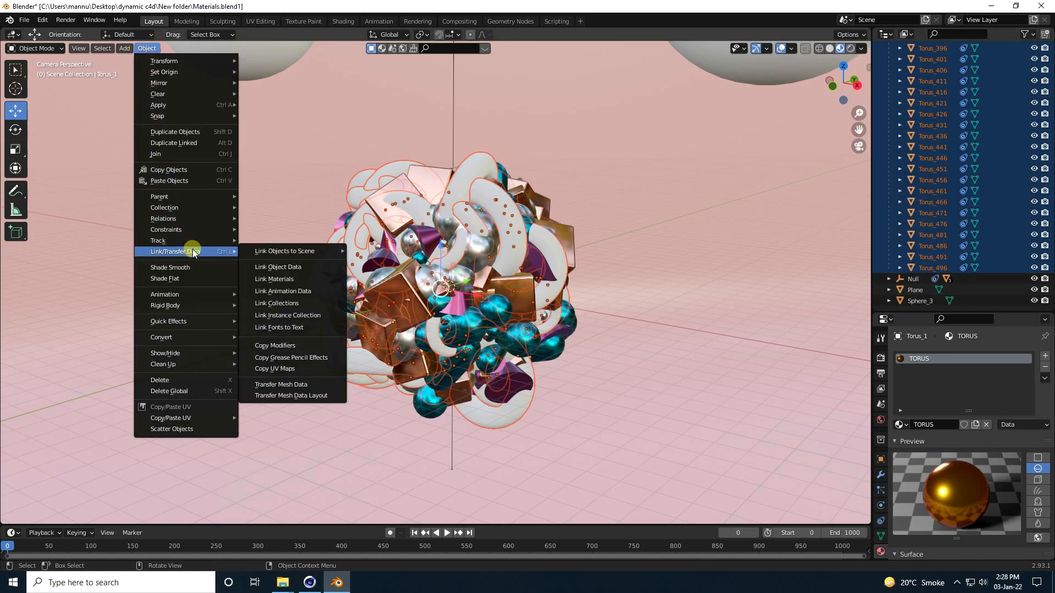
left_click(275, 279)
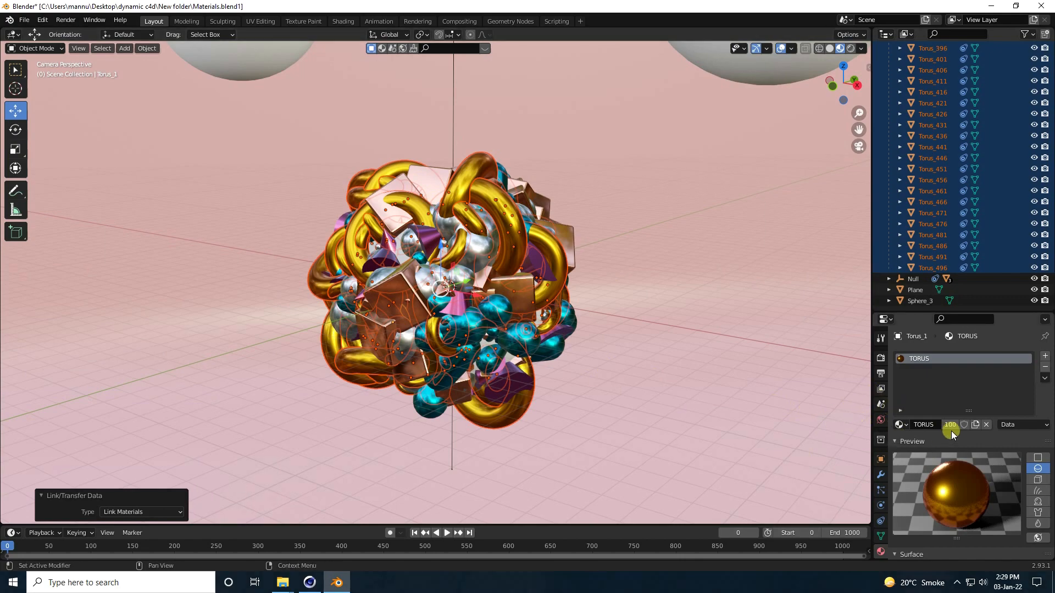
Check the world's environment texture settings, preview the scene in rendered shading, and return to material preview.
left_click(880, 420)
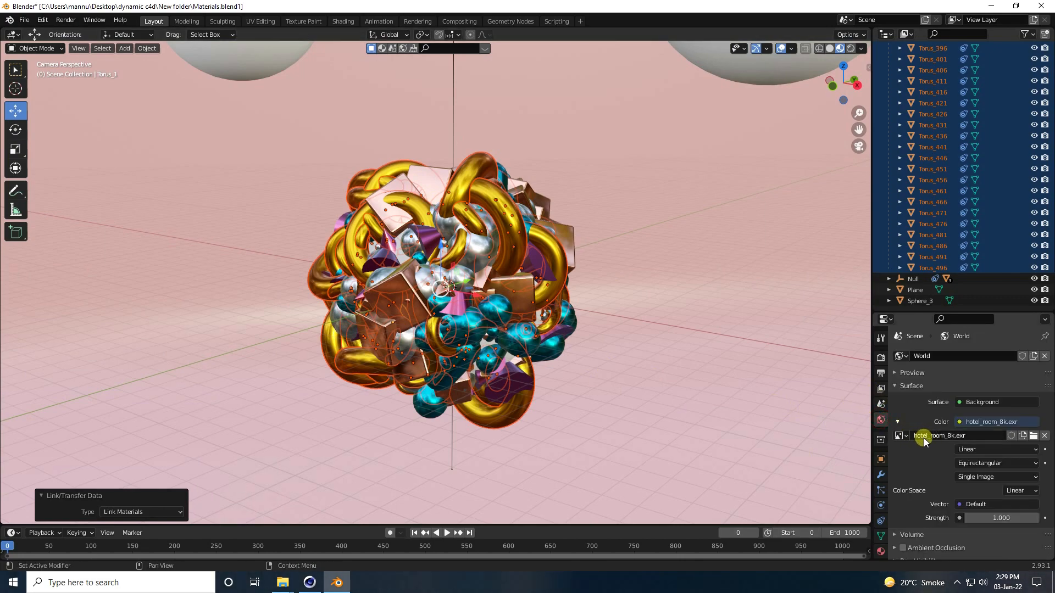
left_click(850, 51)
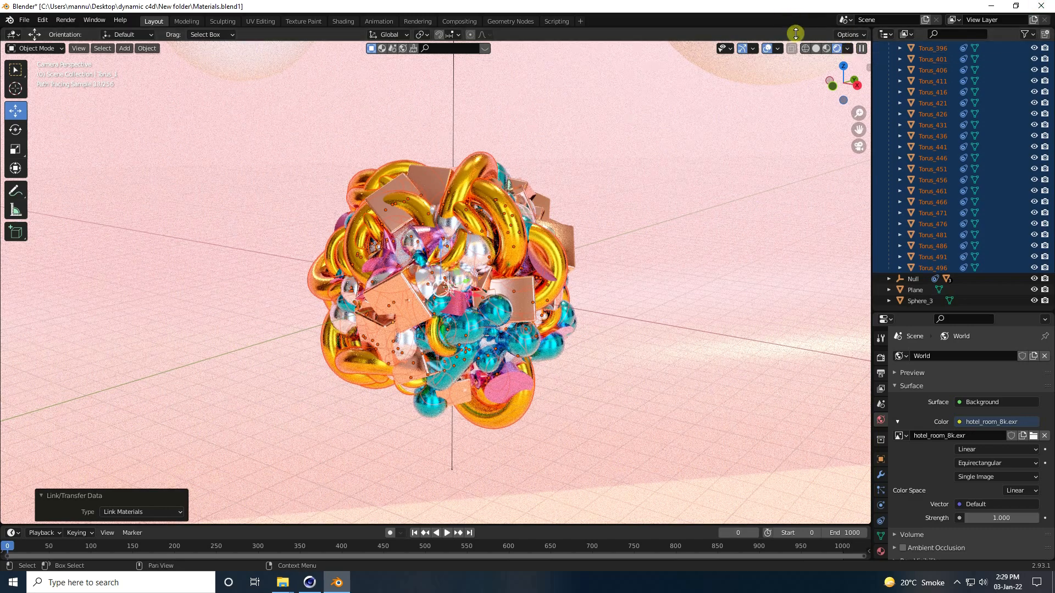
left_click(827, 49)
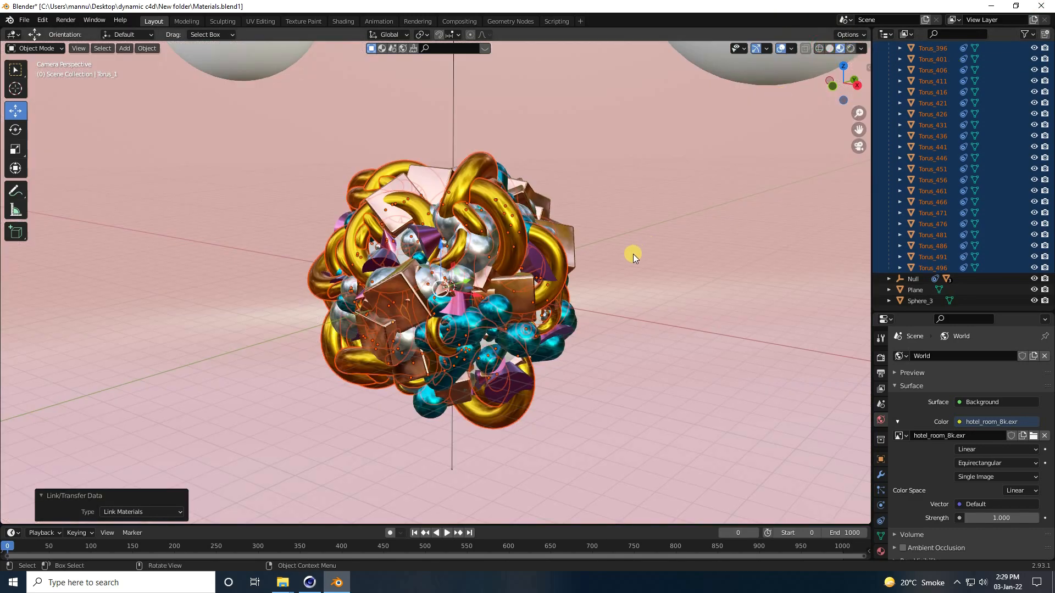
Collapse the Cloner hierarchy, expand the Null and select its Sphere_2 object.
scroll(478, 348, "down", 2)
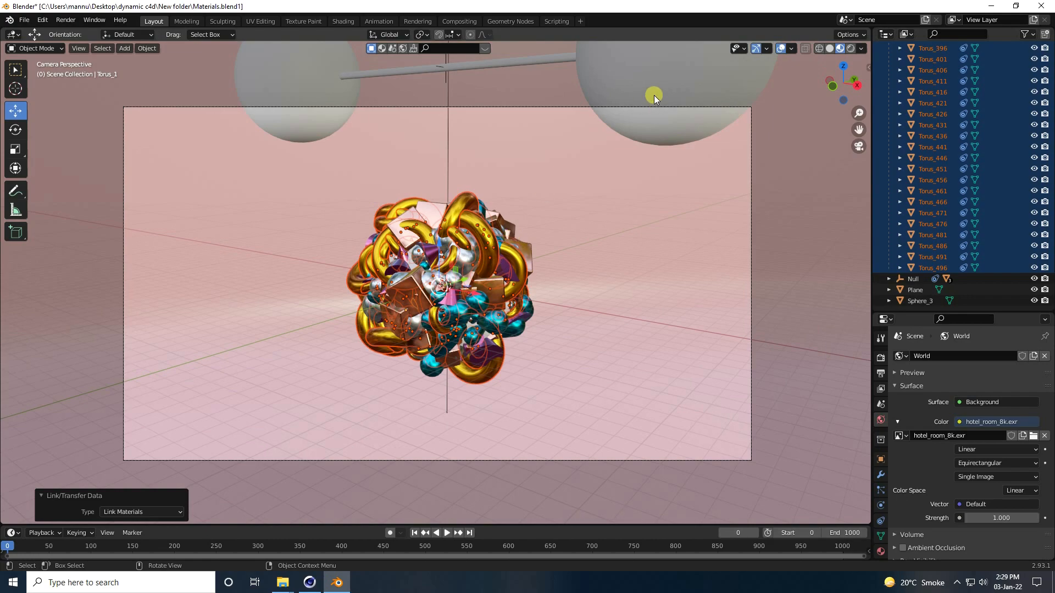
left_click(683, 135)
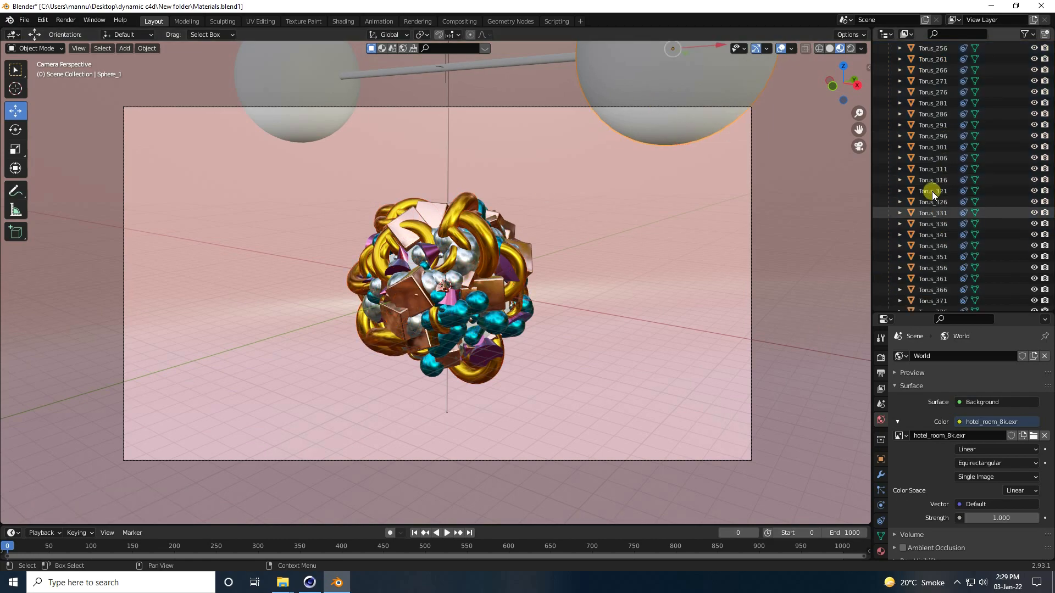
scroll(932, 191, "up", 10)
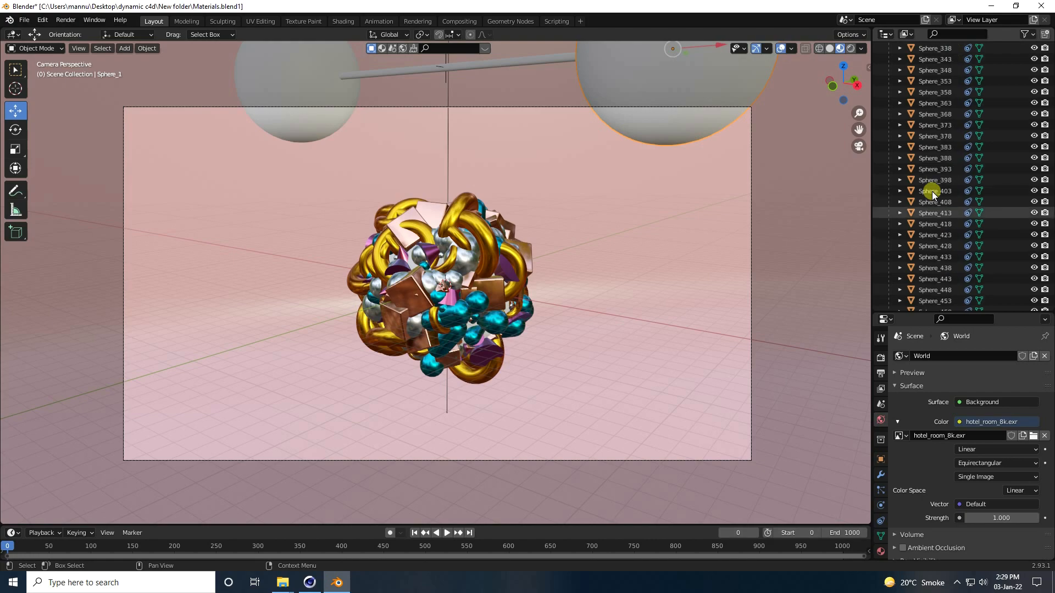
left_click_drag(1051, 138, 1051, 50)
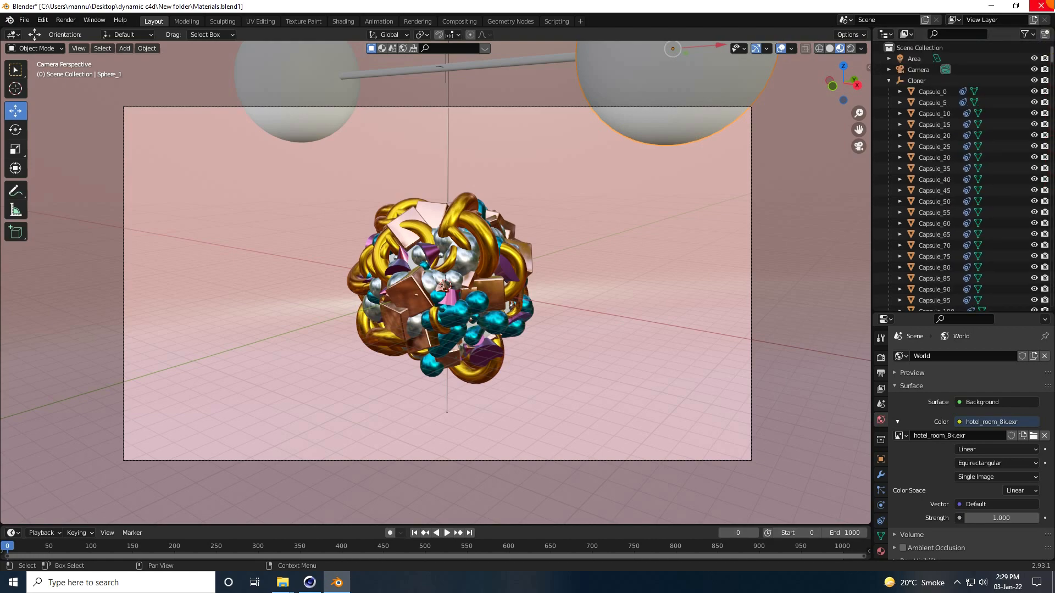
left_click(889, 80)
left_click(898, 92)
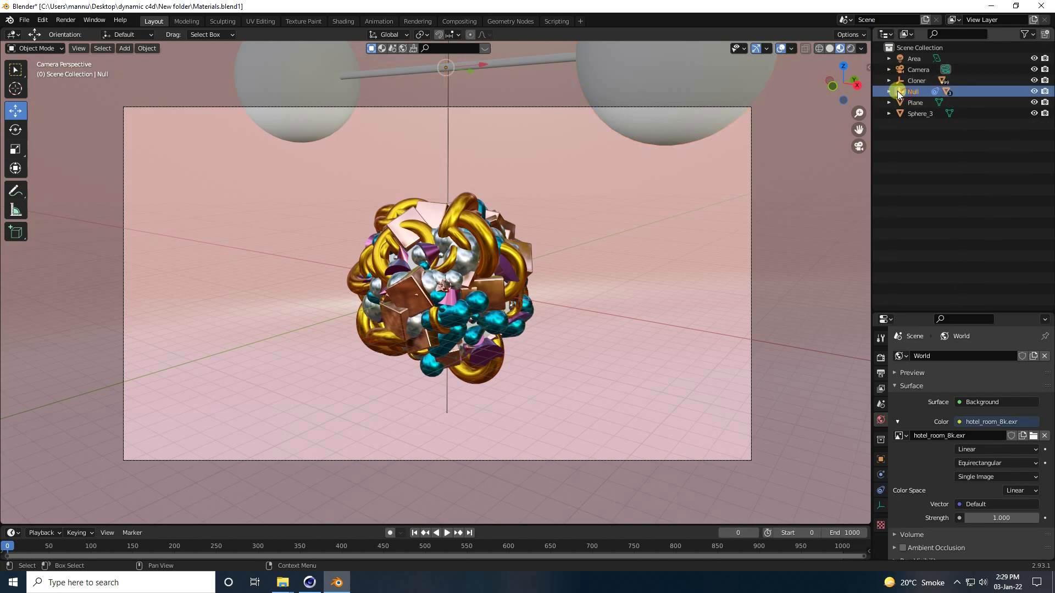
left_click(888, 91)
left_click(927, 136)
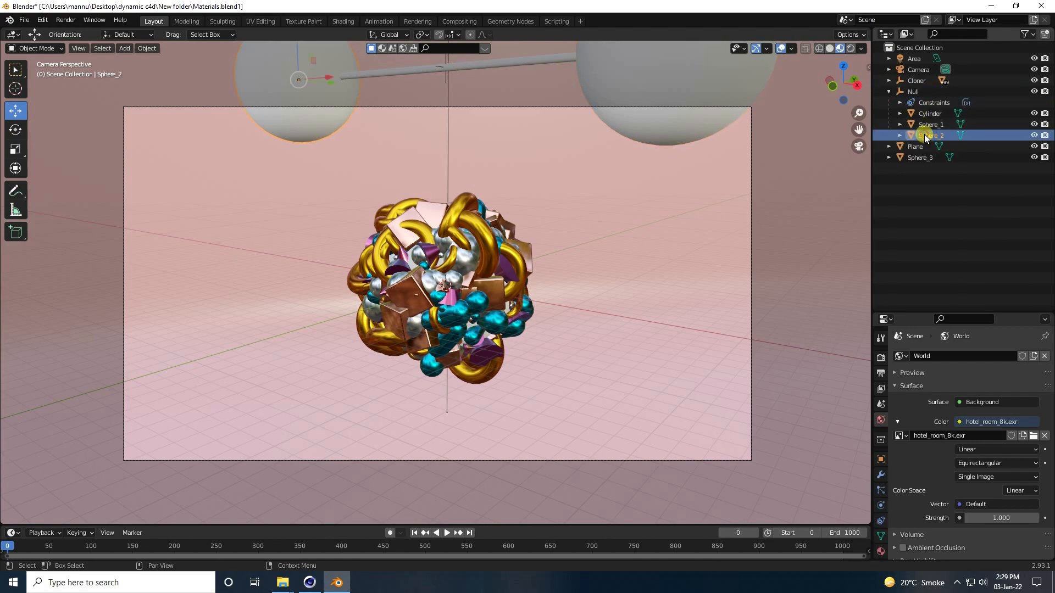
Show Sphere_2 from the front in wireframe shading and assign it the existing Marbel material.
left_click(832, 85)
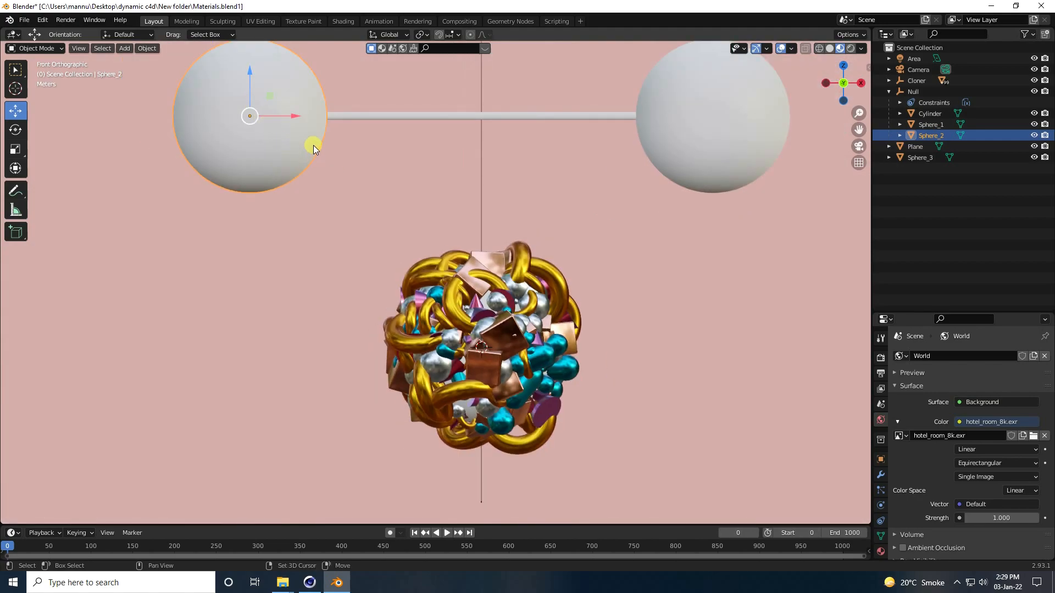
middle_click_drag(314, 145, 446, 252, "shift")
scroll(377, 173, "up", 5)
middle_click_drag(496, 230, 575, 335, "shift")
left_click(818, 48)
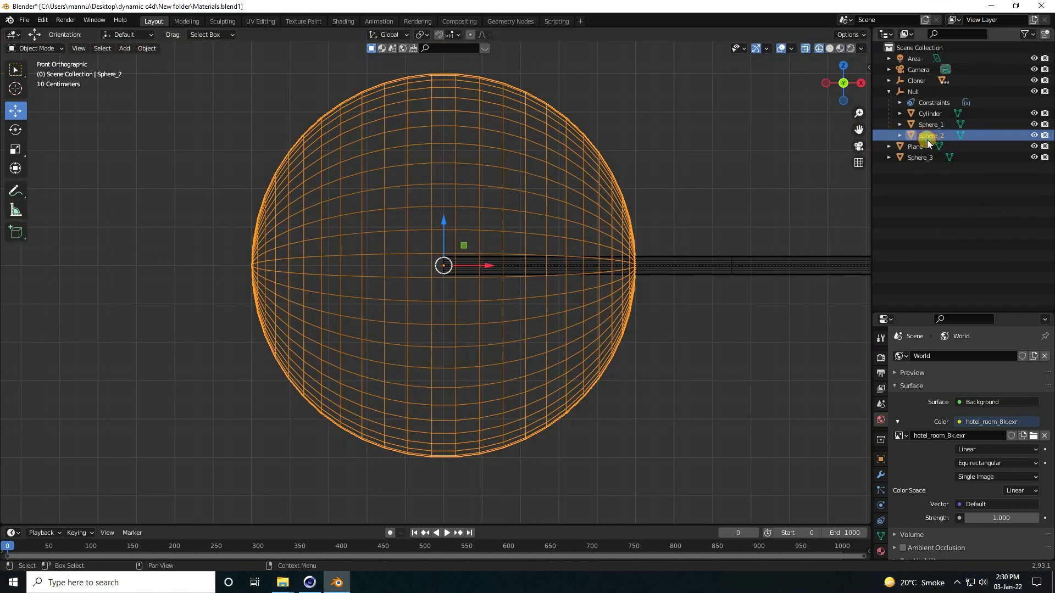
left_click(880, 551)
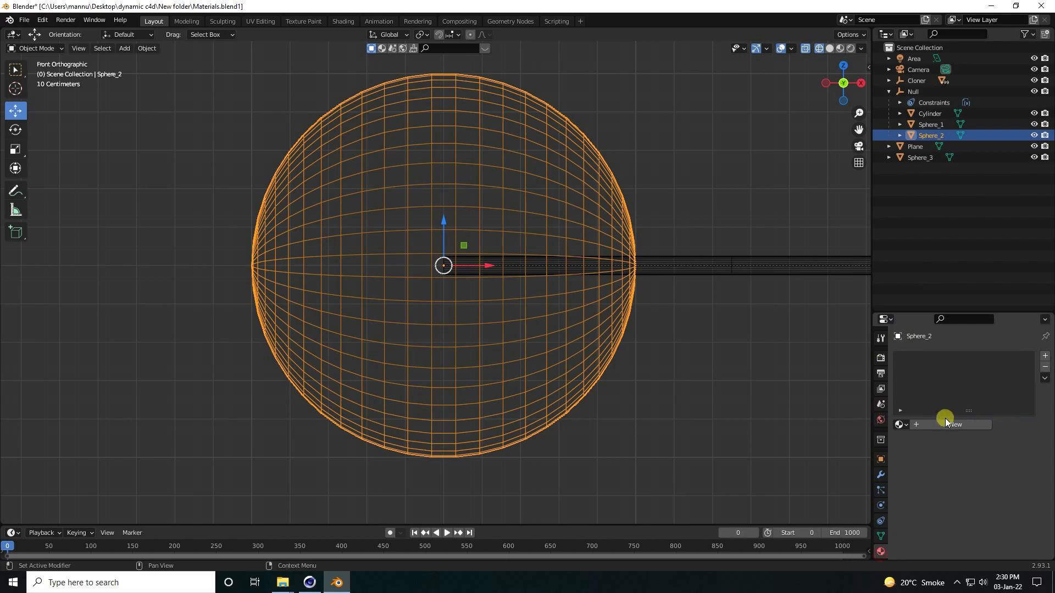
left_click(901, 425)
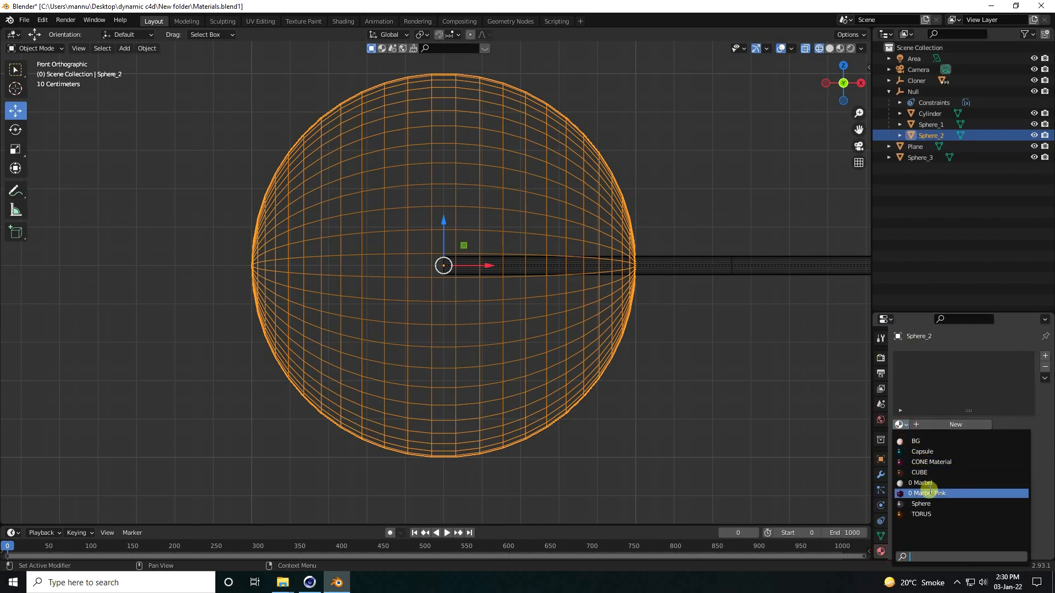
left_click(924, 482)
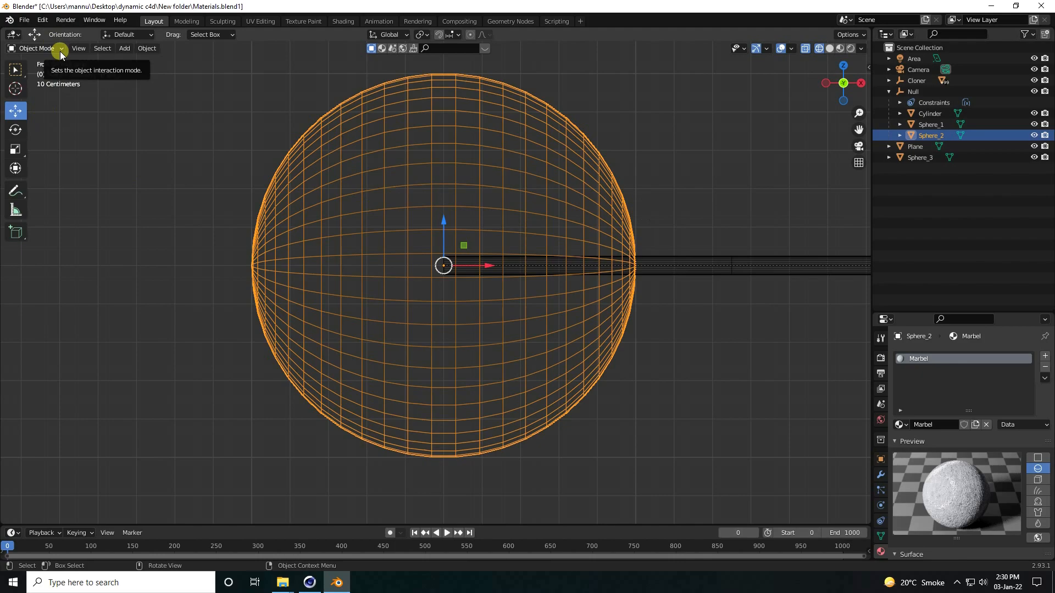
Enter Edit Mode on Sphere_2 and box-select the faces of its outer half, facing away from the connecting cylinder.
left_click(37, 51)
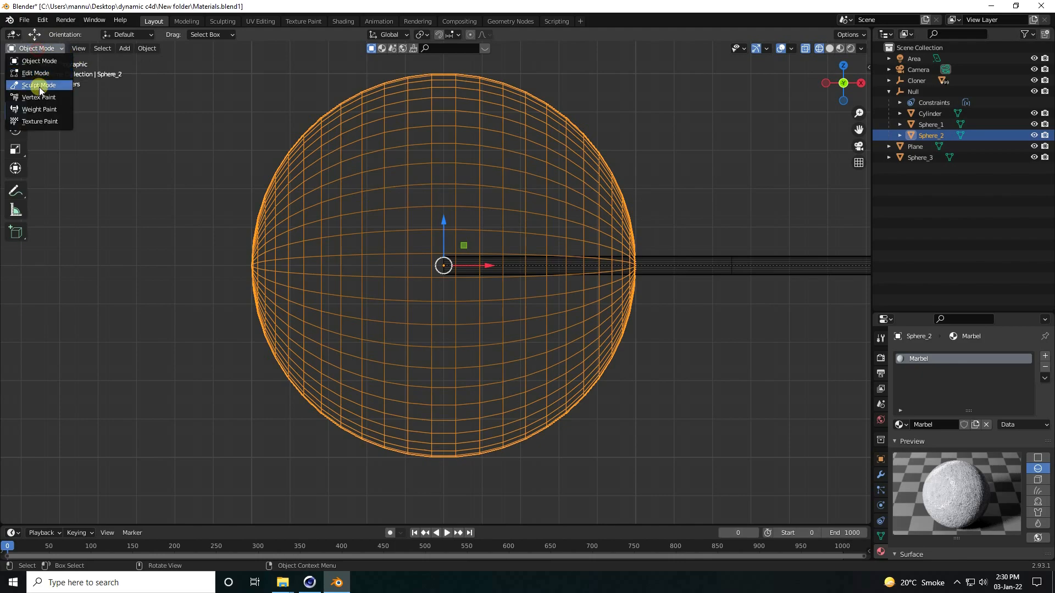
left_click(41, 74)
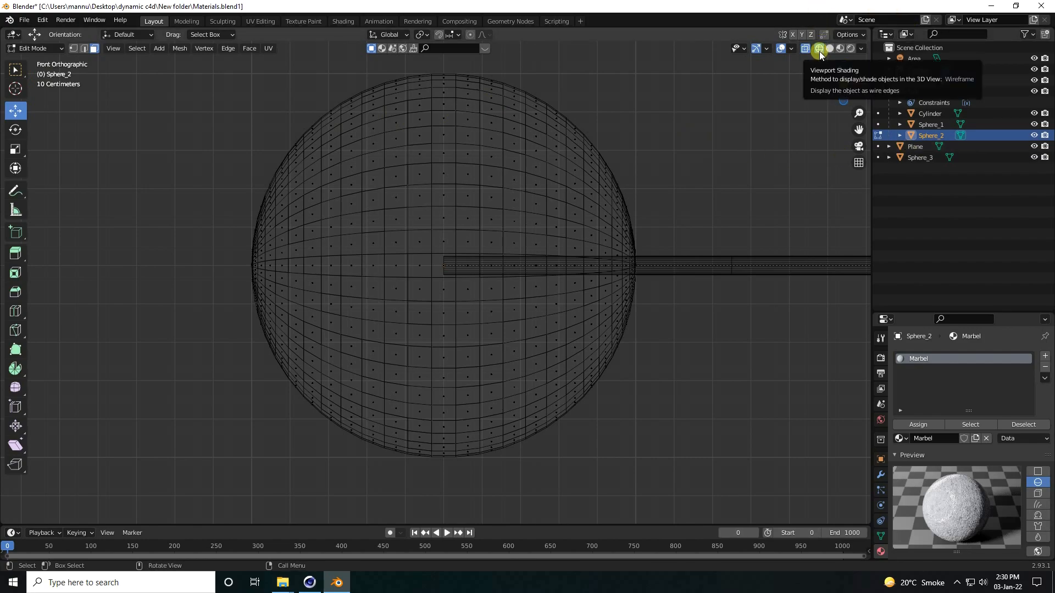
left_click_drag(15, 70, 57, 102)
scroll(247, 258, "down", 2)
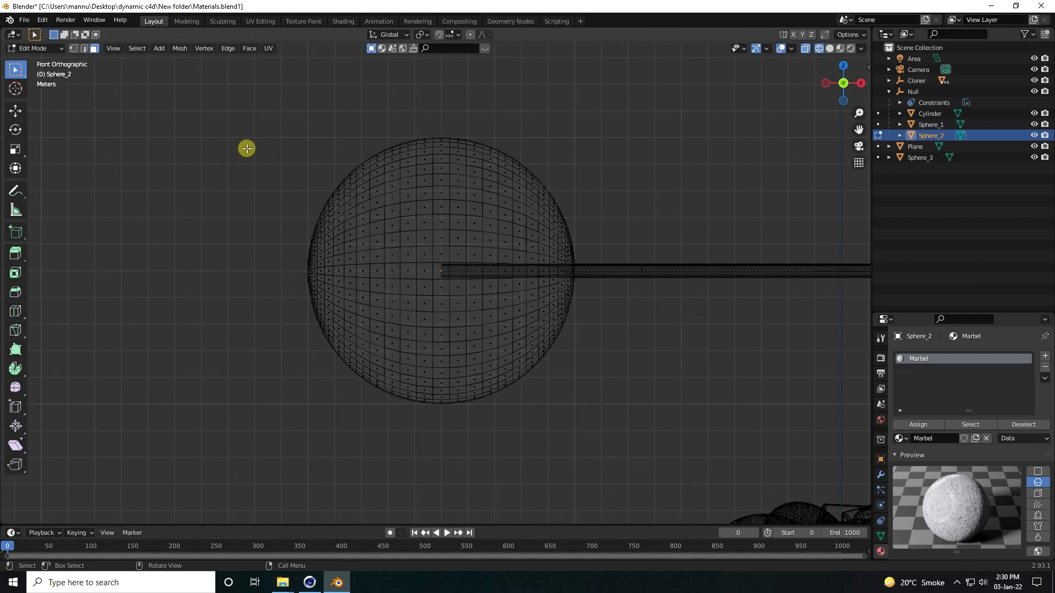
left_click_drag(270, 104, 448, 434)
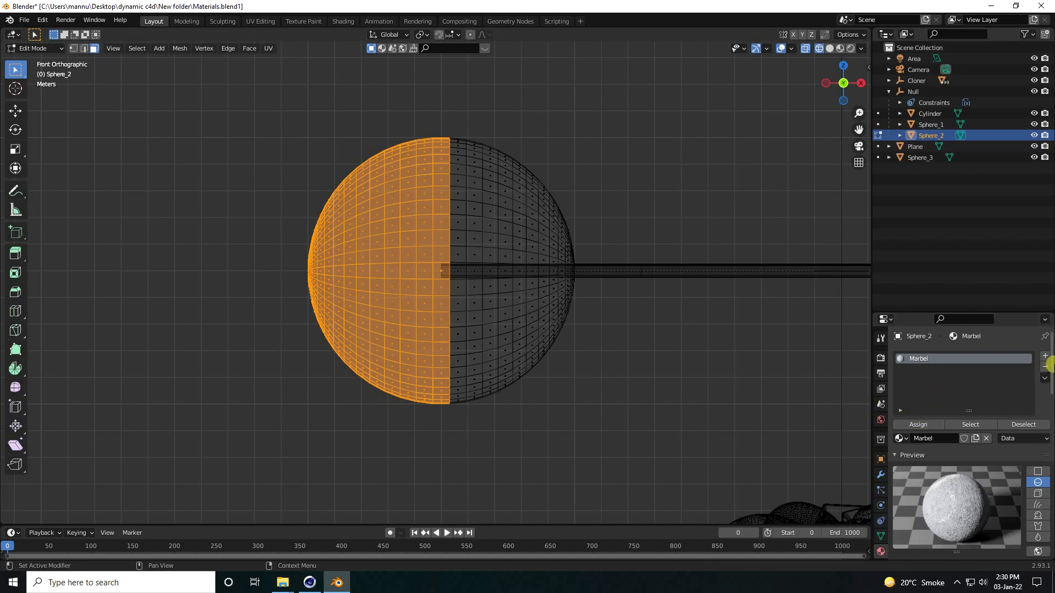
Add a second material slot to Sphere_2 with Marbel Pink and assign it to the selected half's faces.
left_click(1045, 366)
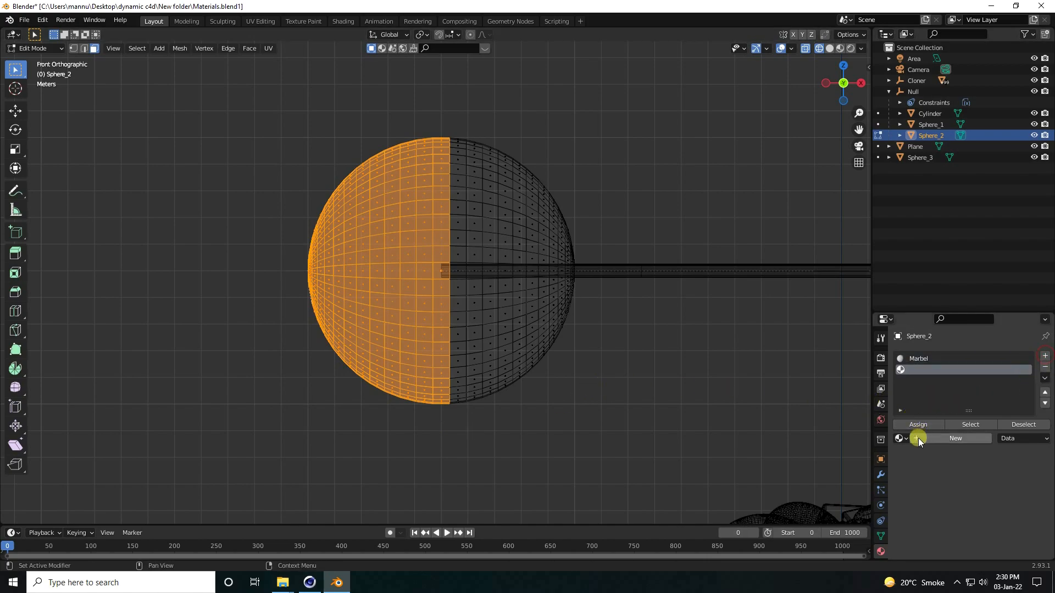
left_click(901, 438)
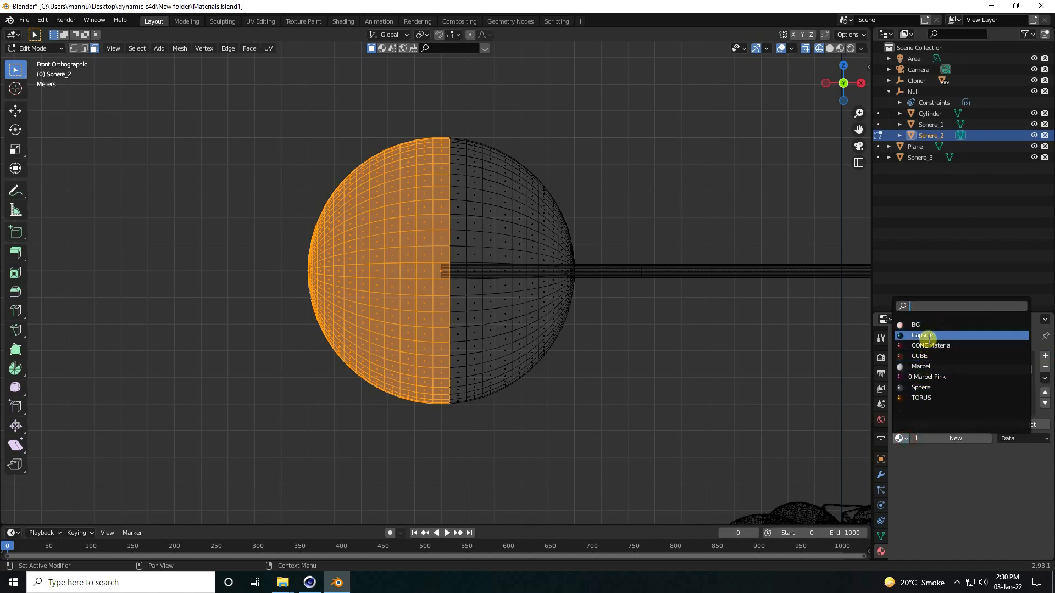
left_click(928, 377)
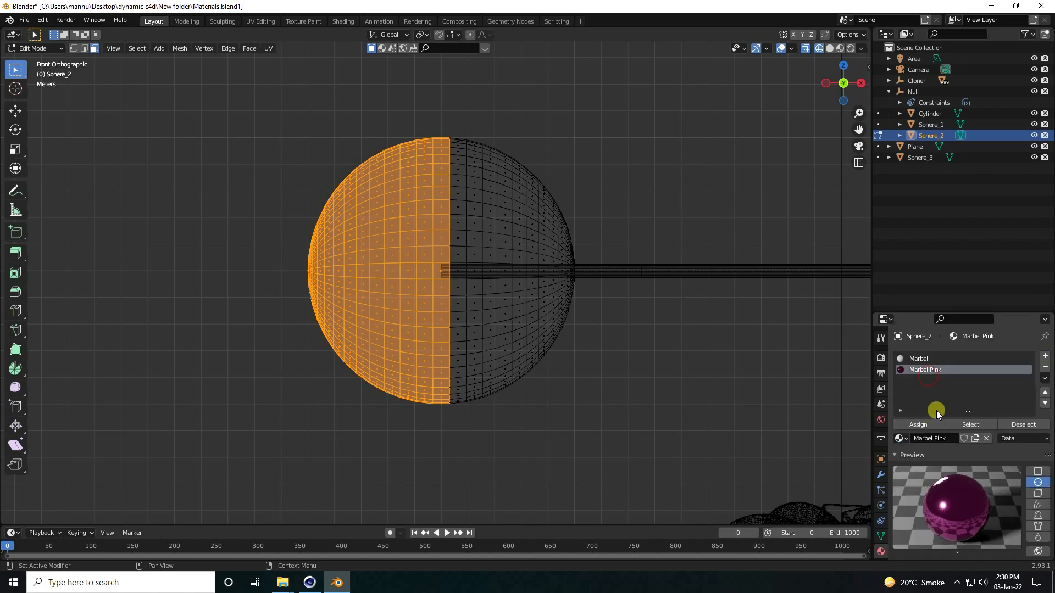
left_click(912, 426)
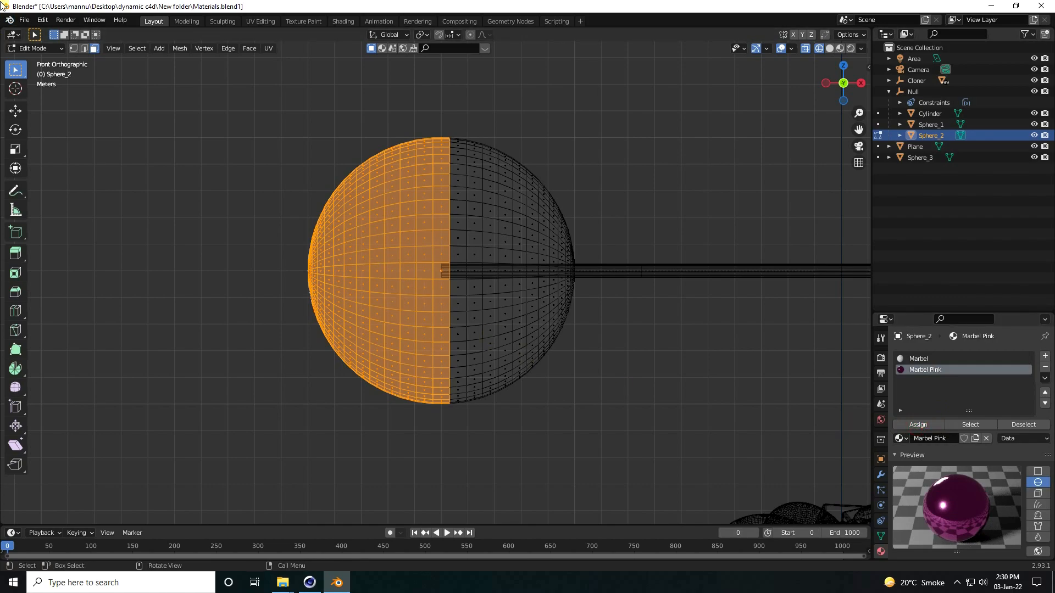
Return Sphere_2 to Object Mode and switch the viewport to material preview shading.
left_click(35, 48)
left_click(49, 65)
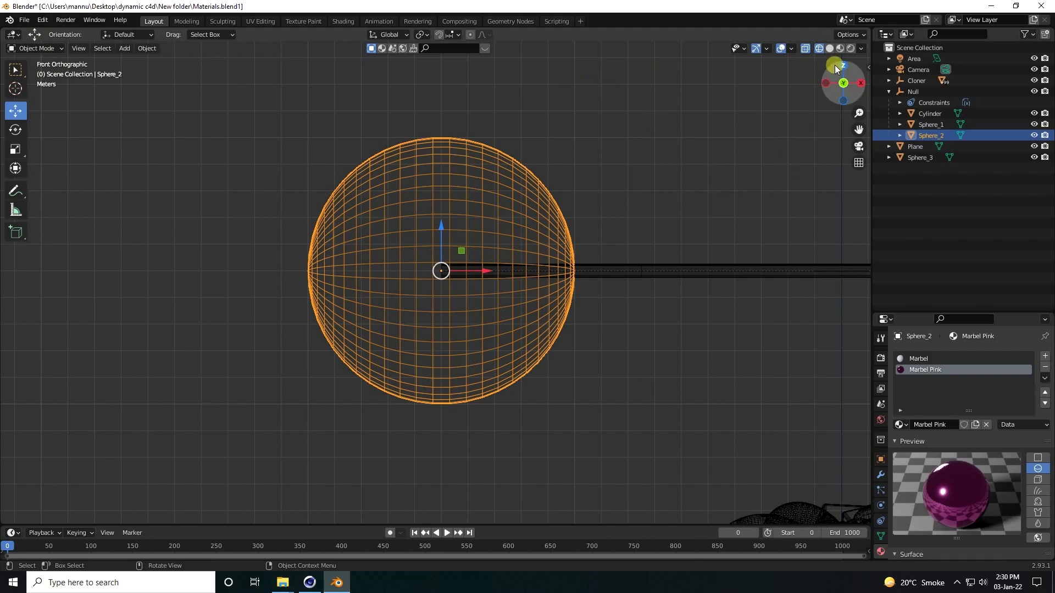
left_click(840, 49)
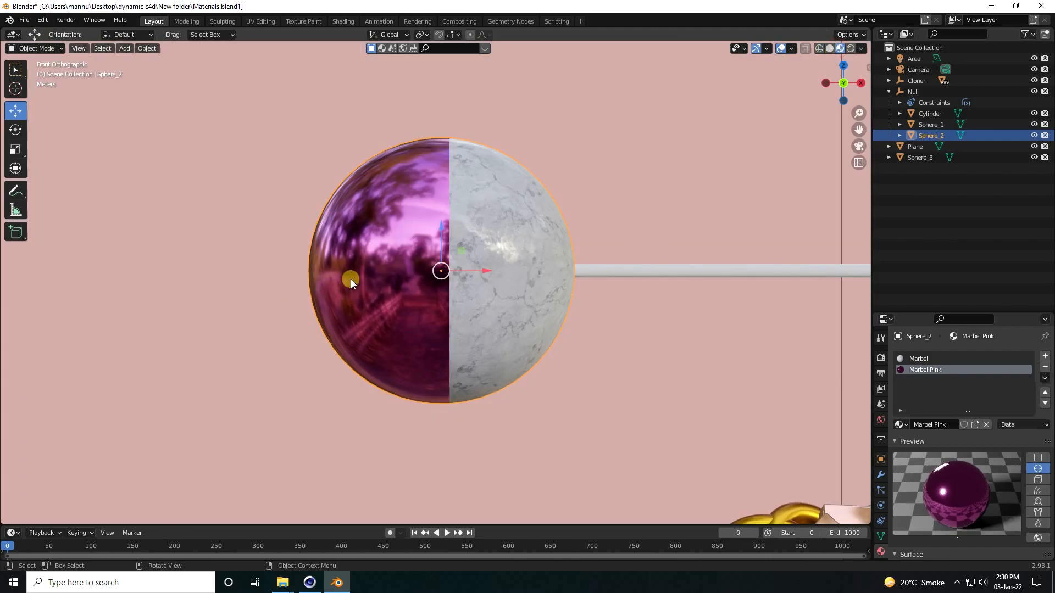
Assign the existing CUBE material to the Cylinder that connects the two spheres.
scroll(481, 241, "up", 2)
middle_click_drag(536, 262, 454, 280)
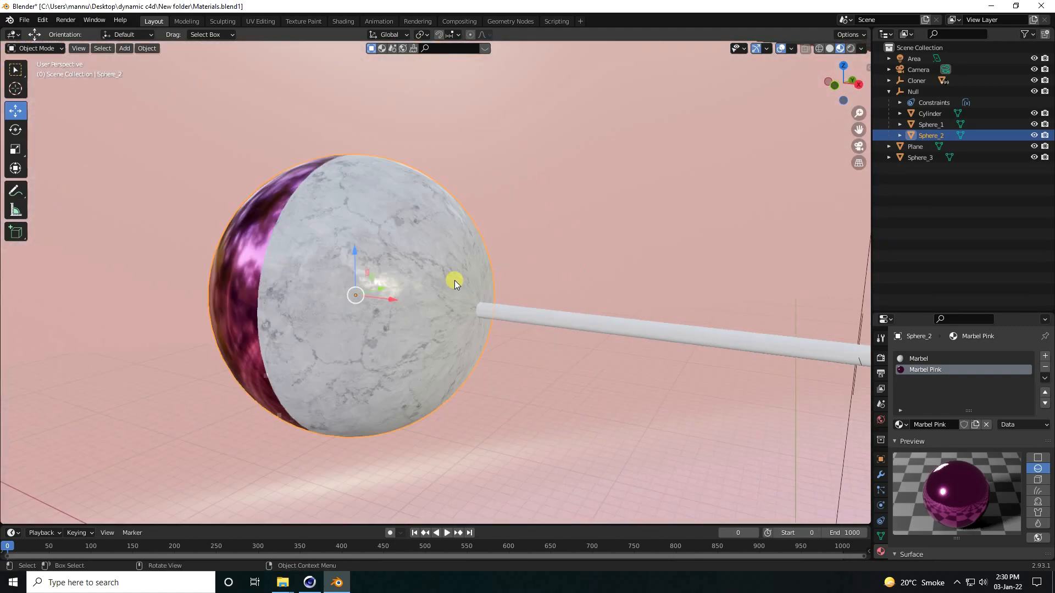
left_click(638, 331)
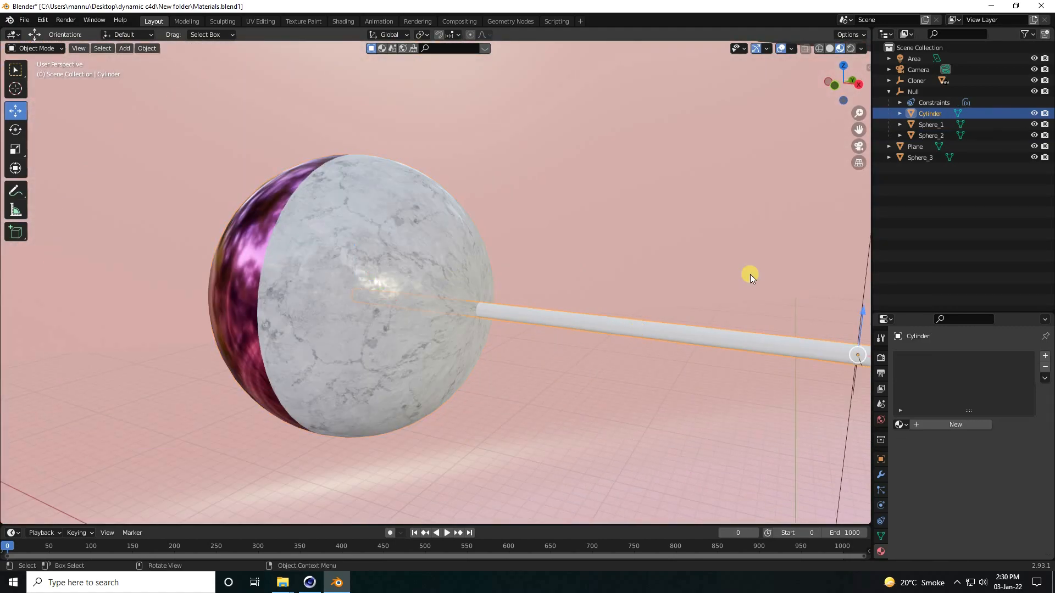
left_click(903, 425)
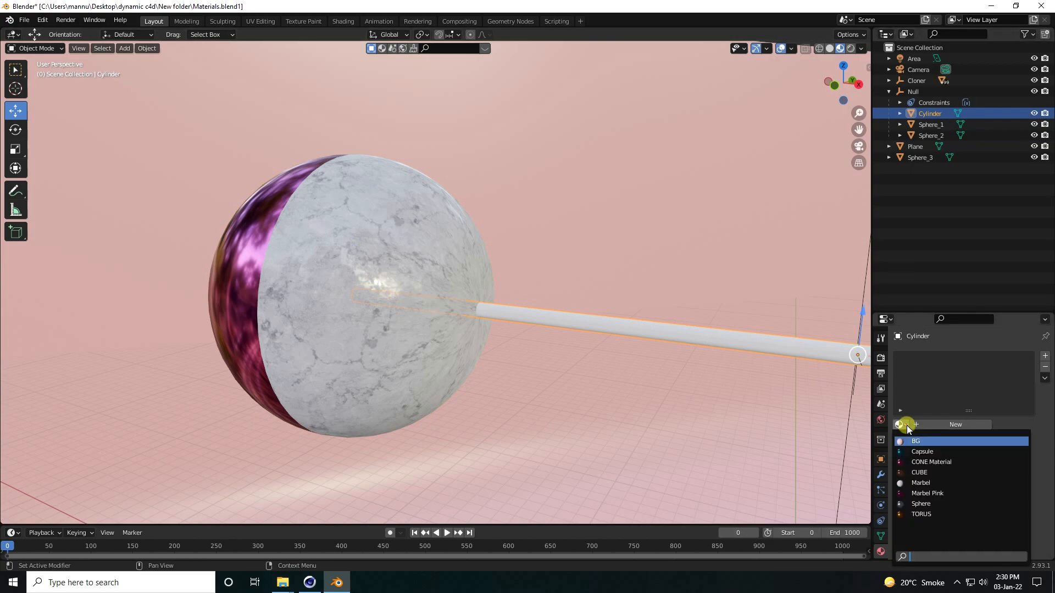
left_click(922, 473)
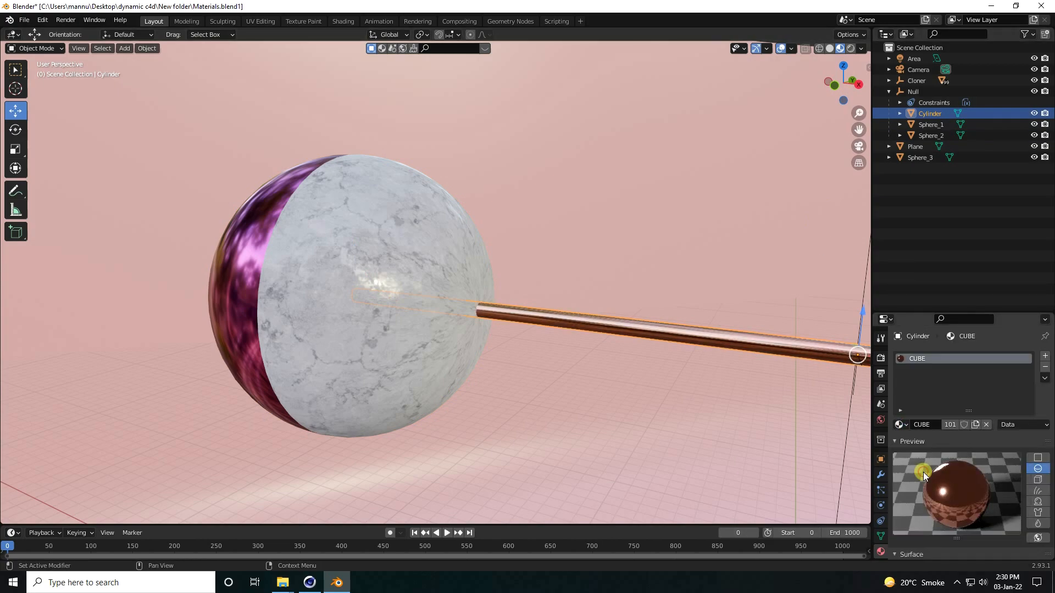
Show Sphere_1 from the front and assign it the existing Marbel material.
middle_click_drag(554, 302, 92, 235, "shift")
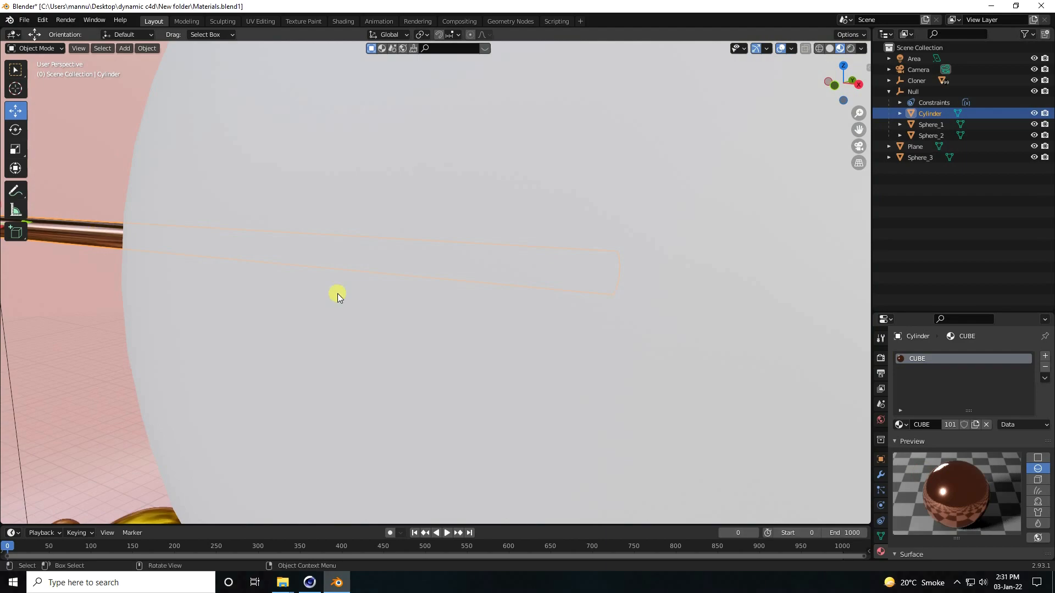
scroll(337, 293, "down", 6)
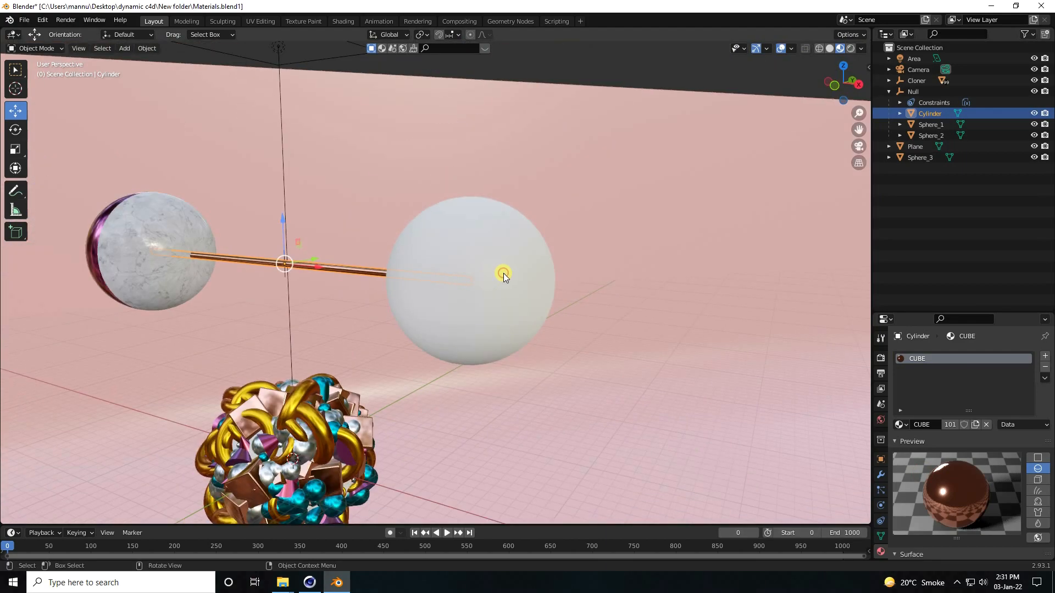
left_click(503, 272)
left_click(504, 273)
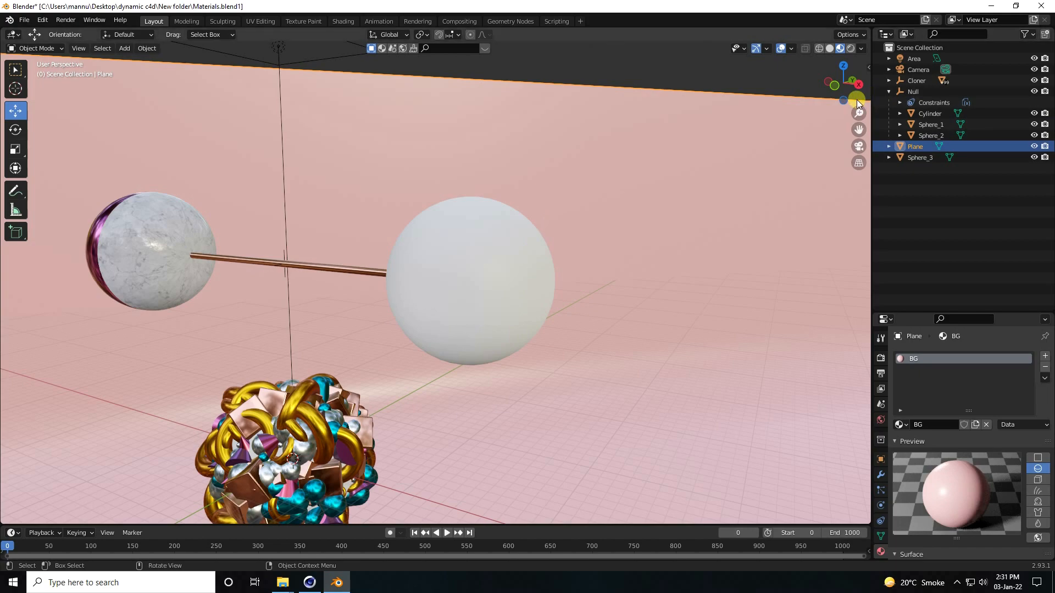
left_click(830, 86)
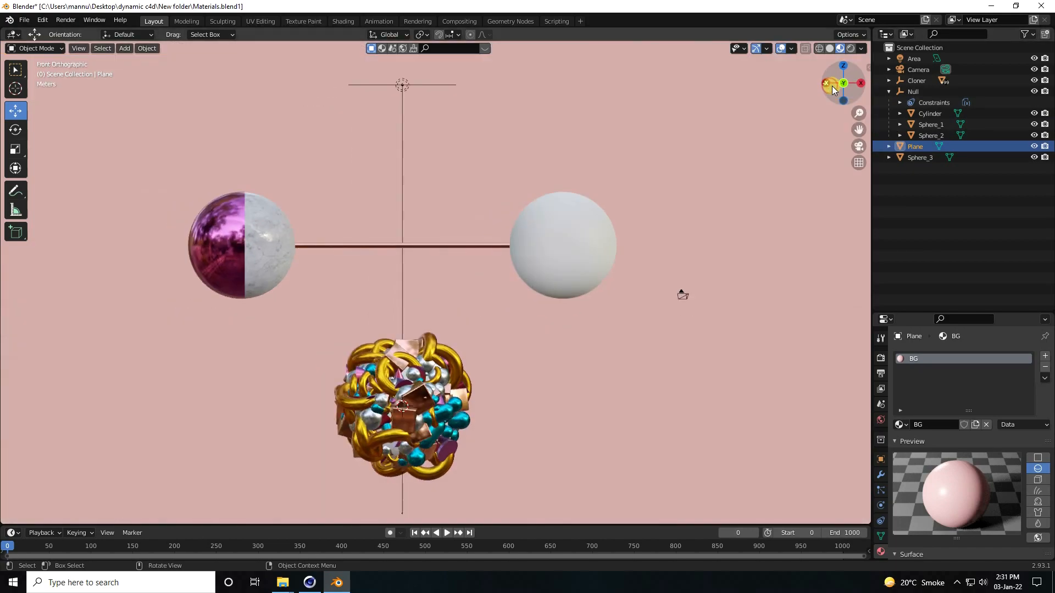
scroll(624, 177, "up", 5)
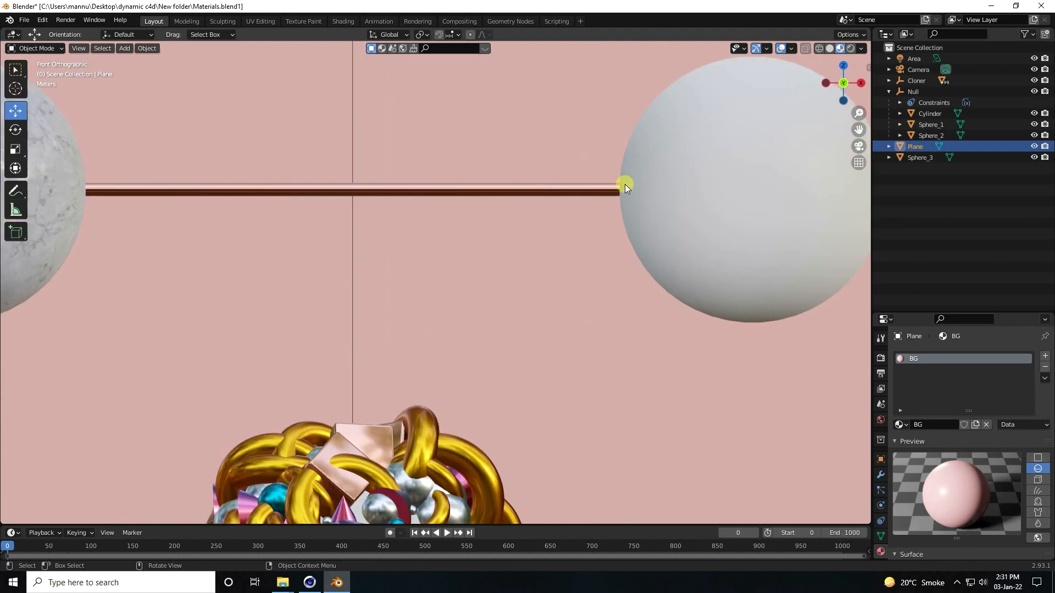
middle_click_drag(645, 209, 420, 302, "shift")
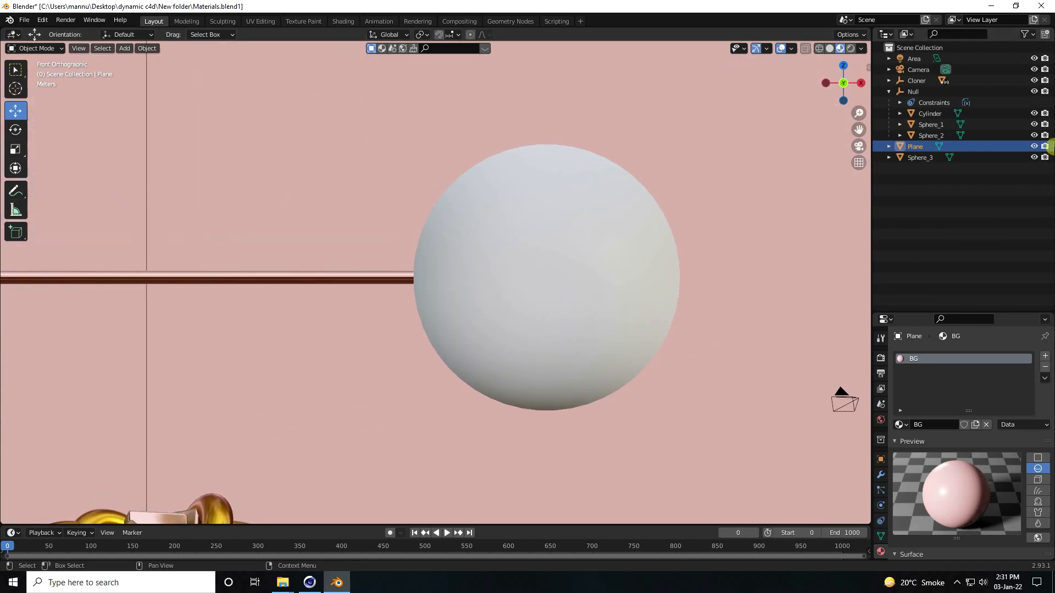
left_click(922, 126)
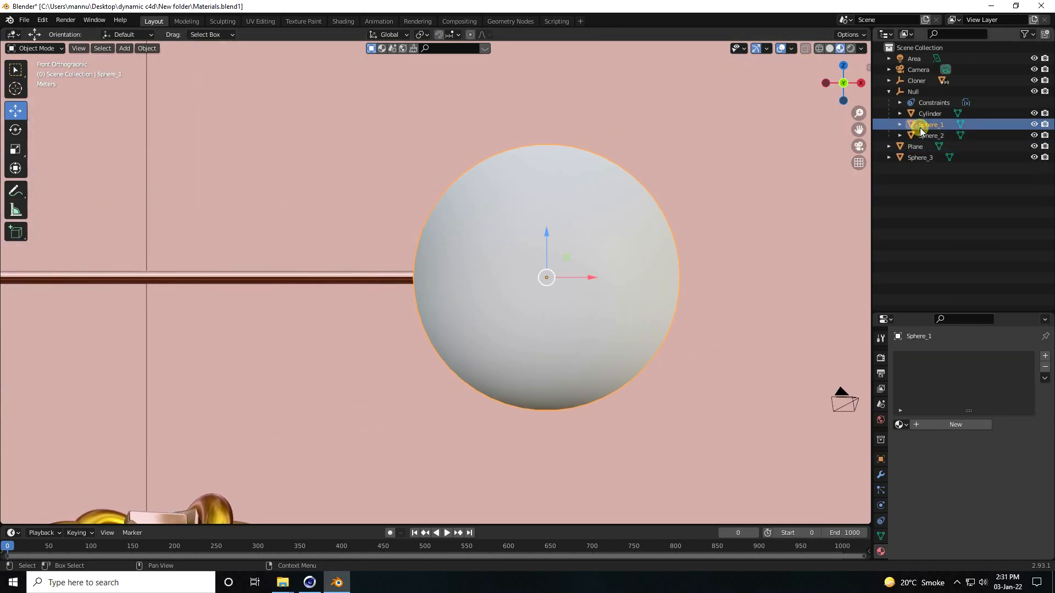
left_click(900, 424)
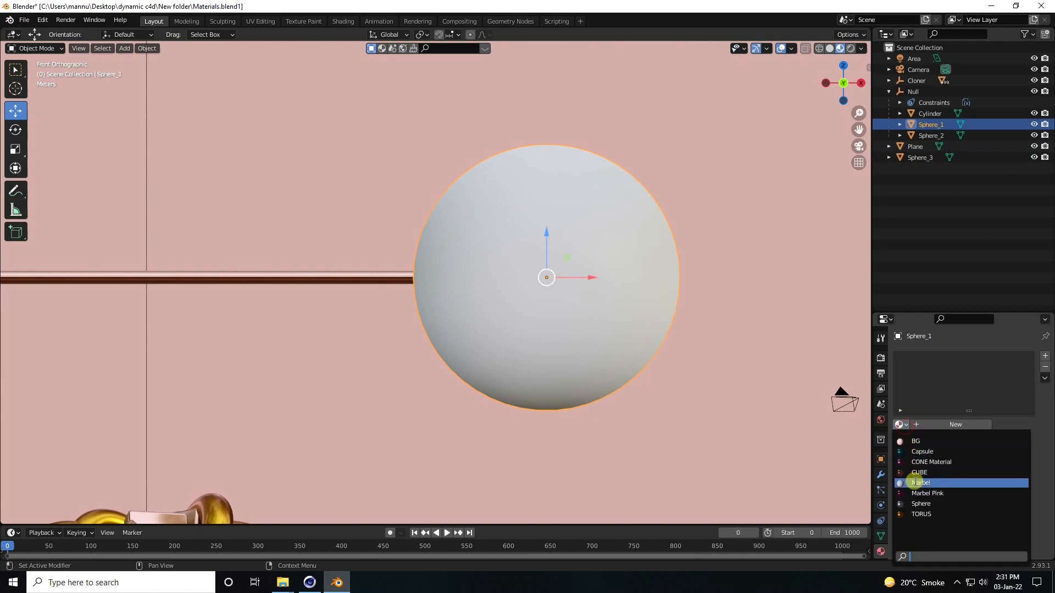
left_click(913, 482)
scroll(591, 229, "up", 1)
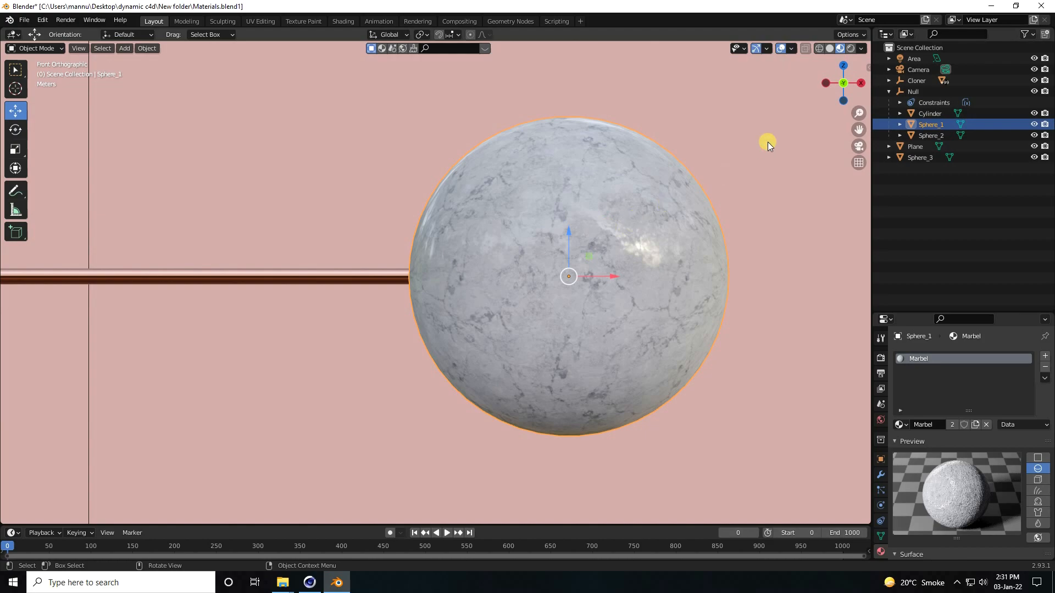
Switch to wireframe shading, enter Edit Mode on Sphere_1 and box-select the faces of its outer half, facing away from the cylinder.
left_click(805, 49)
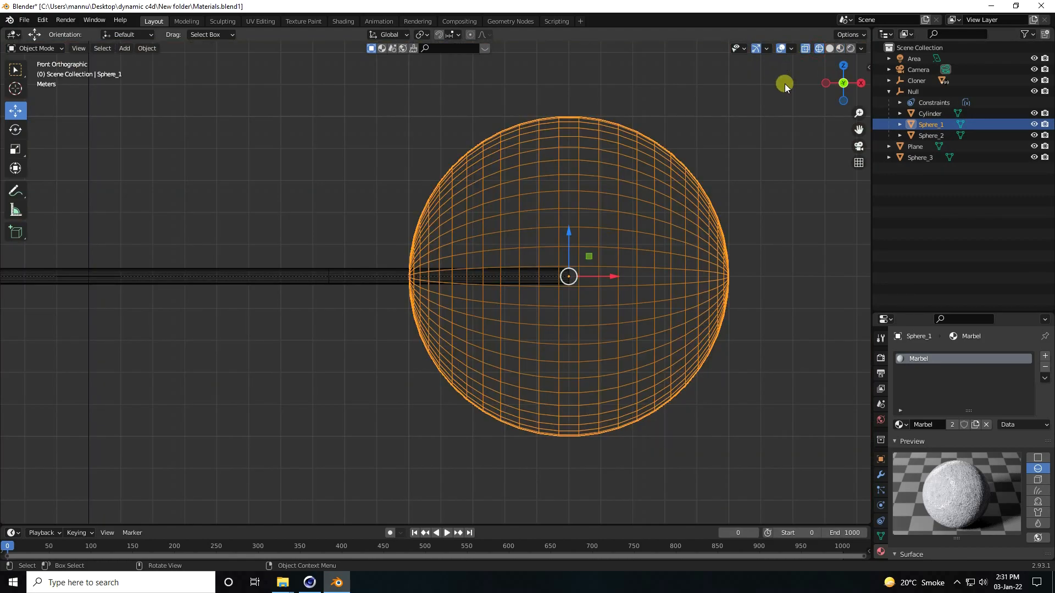
left_click(33, 49)
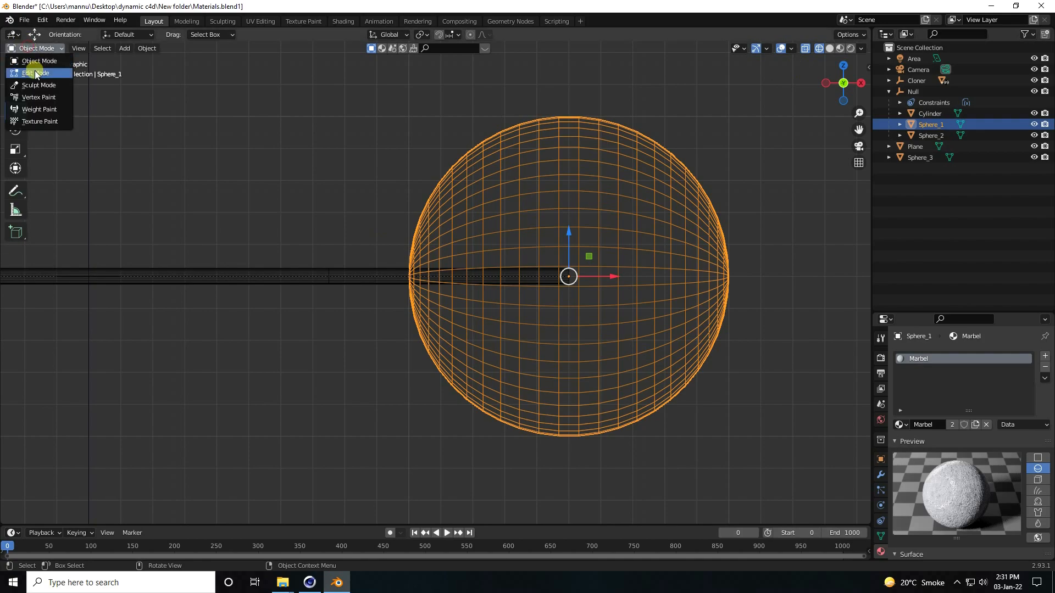
left_click(35, 73)
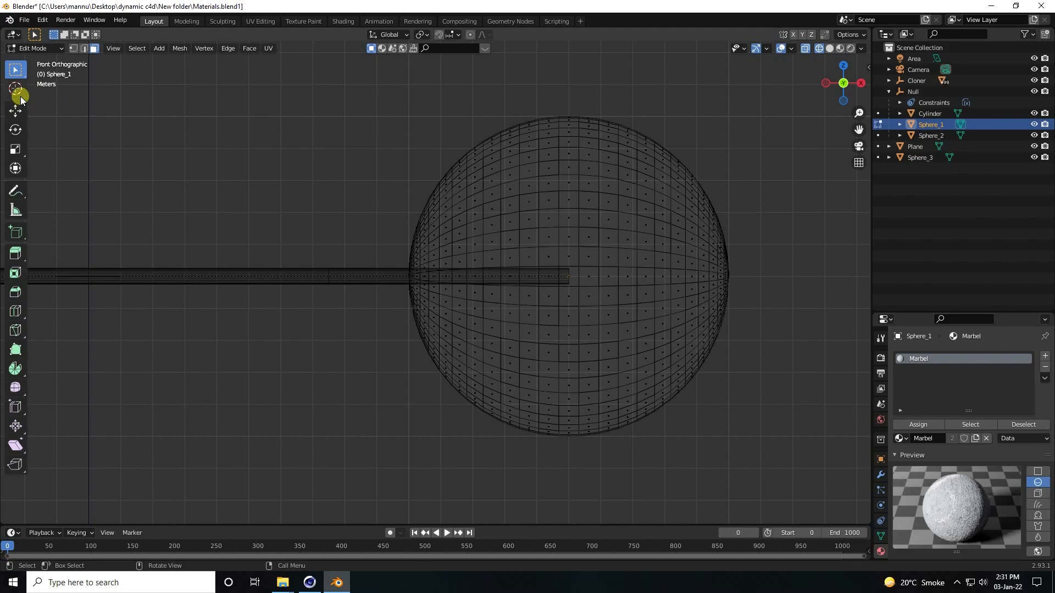
left_click(21, 93)
left_click_drag(15, 70, 59, 93)
left_click_drag(808, 86, 545, 479)
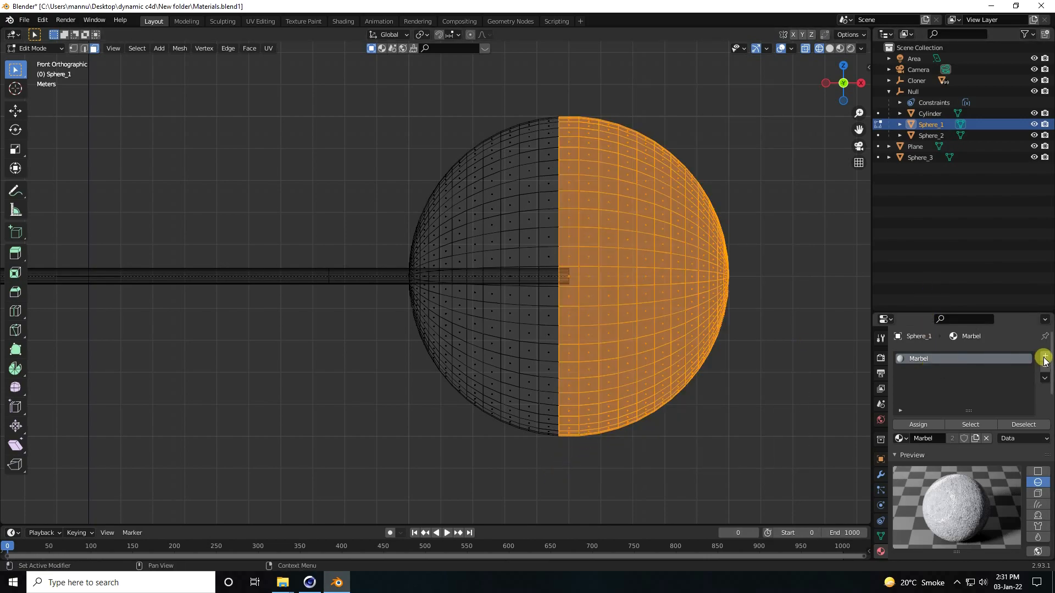
Add a second material slot to Sphere_1 with Marbel Pink and assign it to the selected half's faces.
left_click(1045, 360)
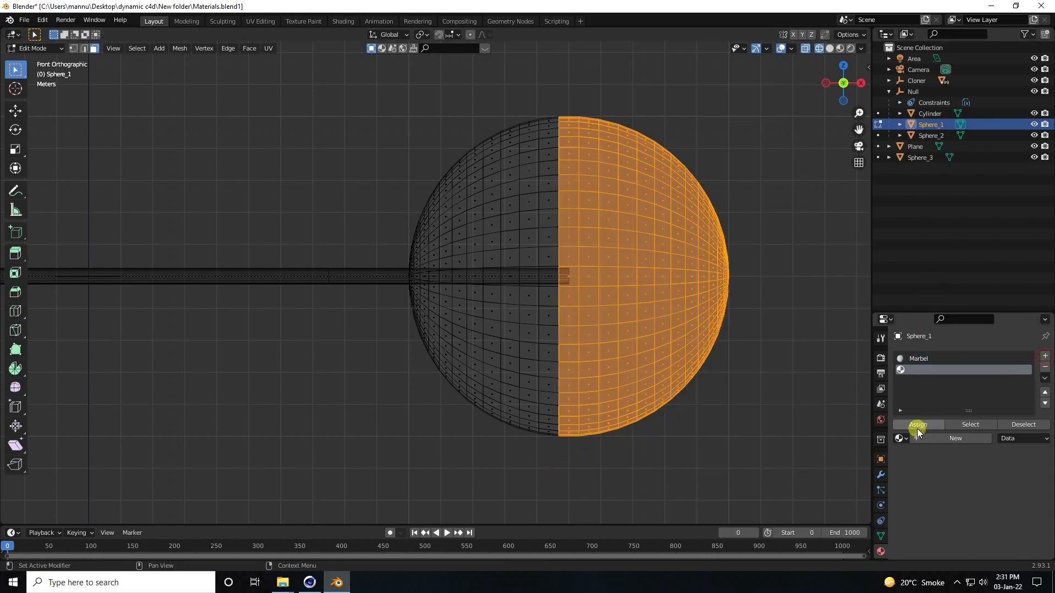
left_click(901, 438)
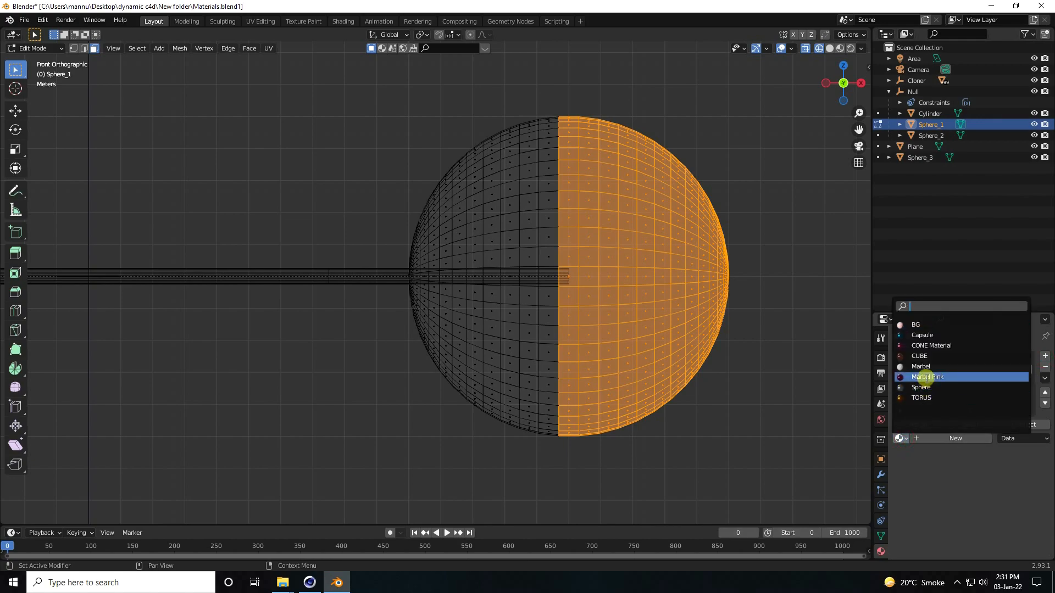
left_click(927, 377)
left_click(914, 426)
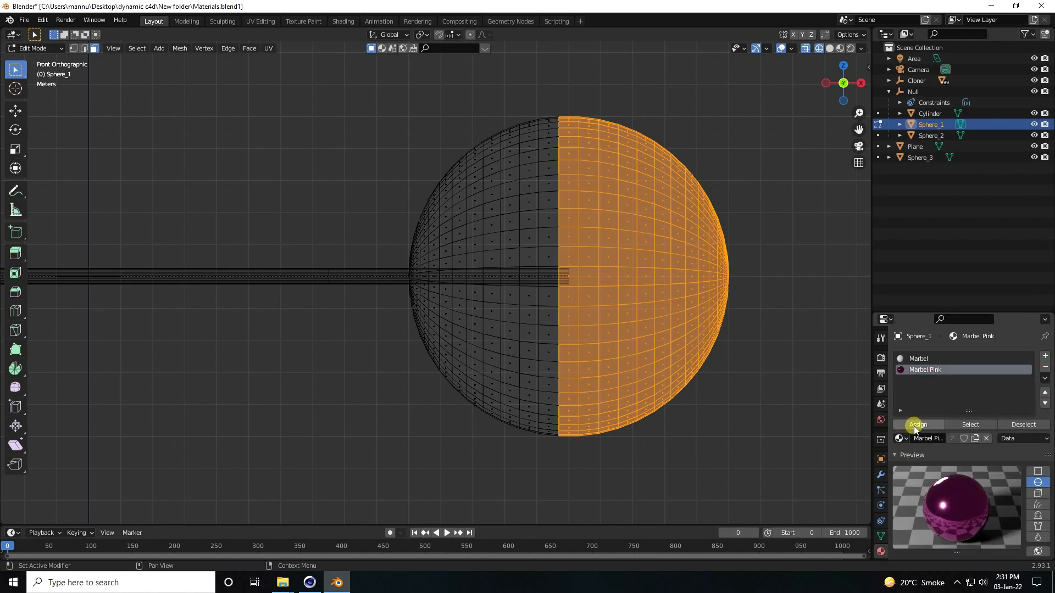
Return Sphere_1 to Object Mode and switch the viewport to material preview shading.
left_click(15, 110)
left_click(45, 48)
left_click(47, 54)
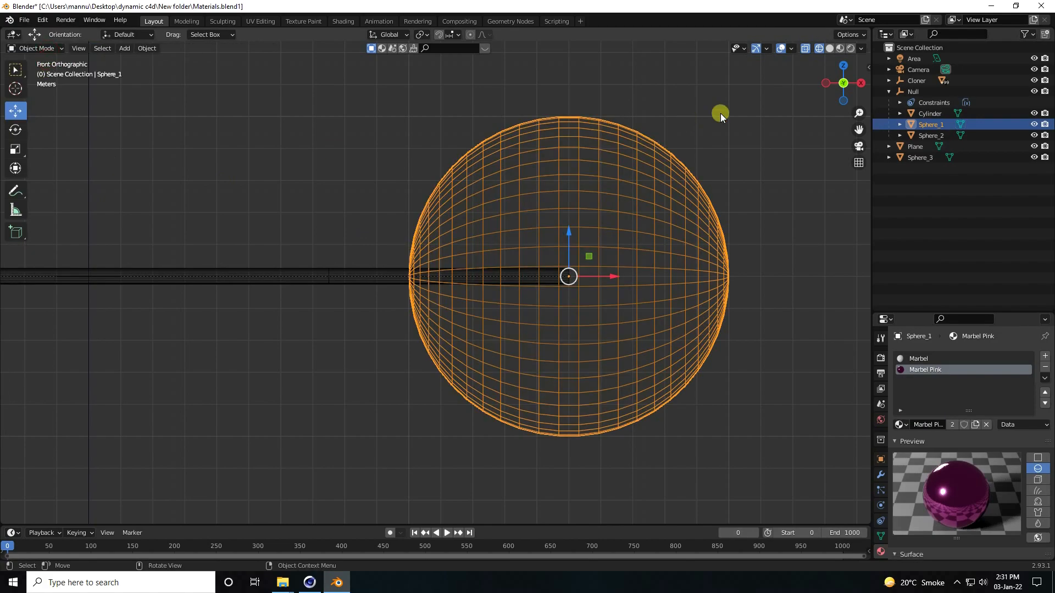
left_click(840, 48)
Look through the scene camera and play the animation to check the spheres striking the clones.
key("KP_5")
scroll(311, 240, "down", 5)
scroll(311, 239, "down", 2)
scroll(330, 258, "up", 3)
key("KP_0")
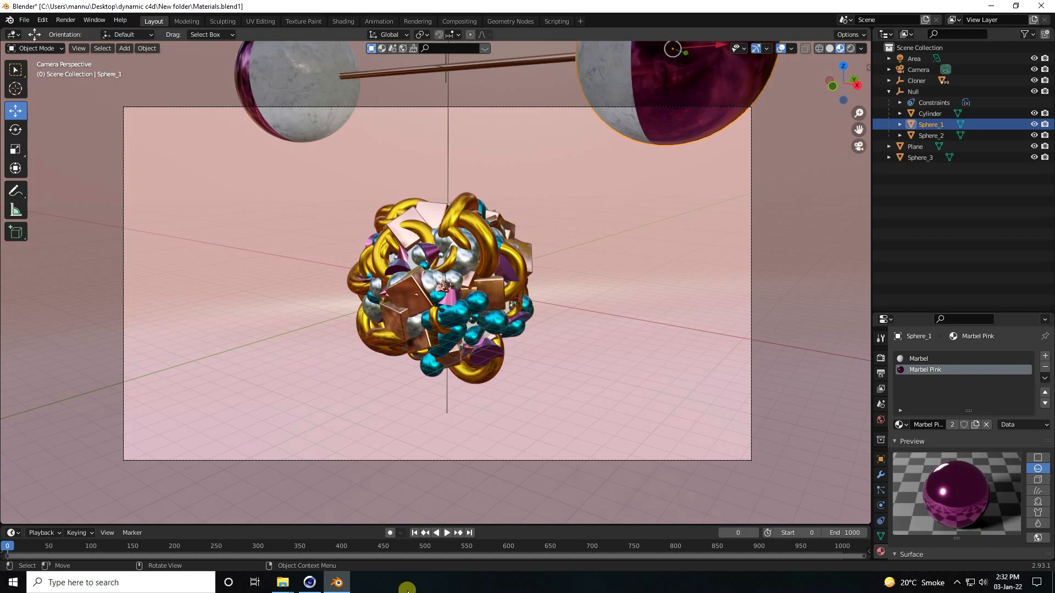
left_click(445, 533)
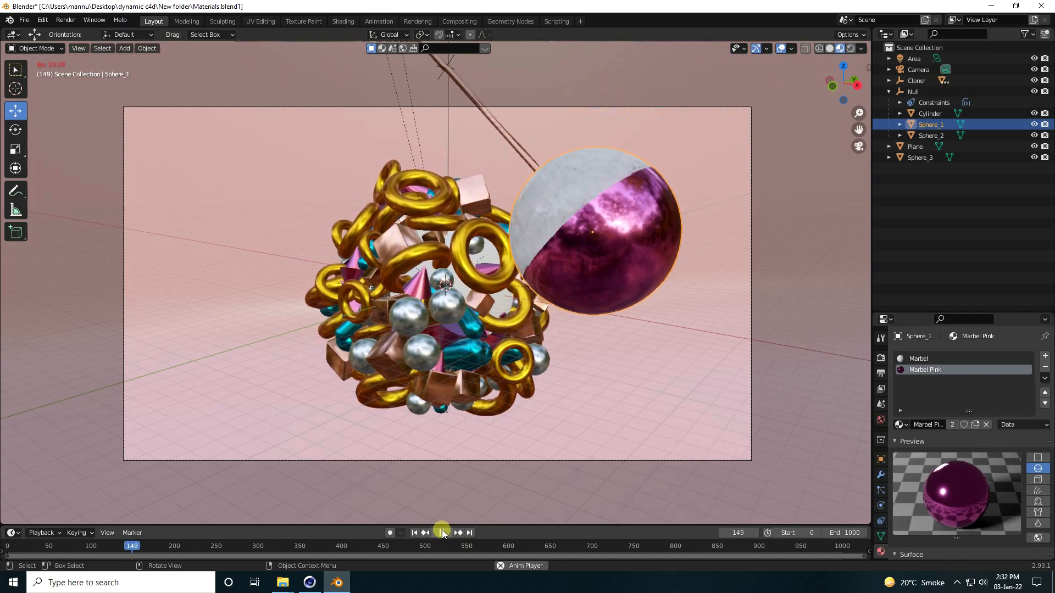
left_click(442, 532)
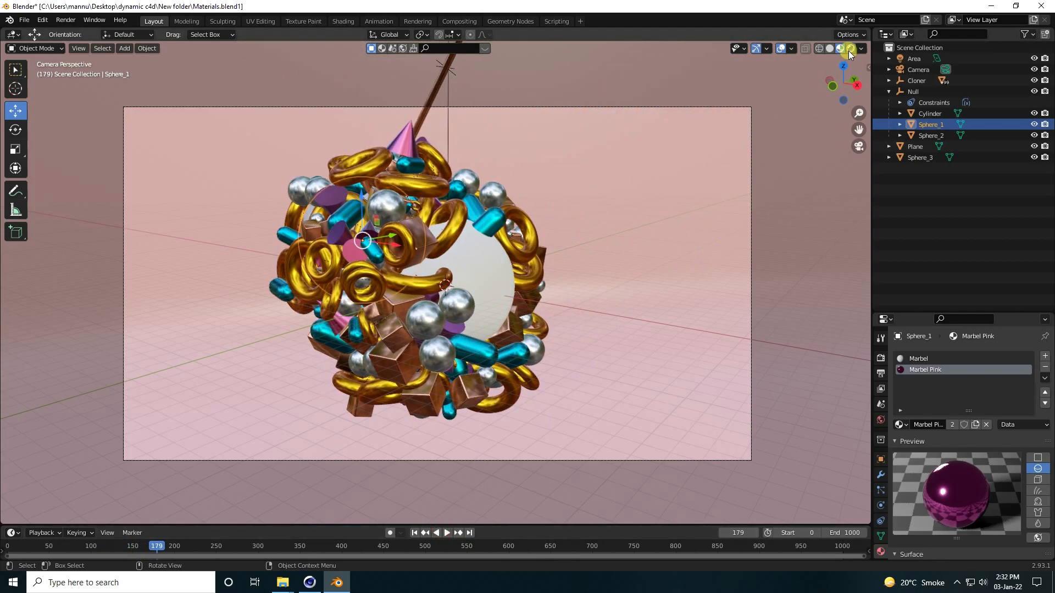
Set the render engine to Cycles on GPU Compute, with OpenImageDenoise as the render denoiser.
left_click(880, 357)
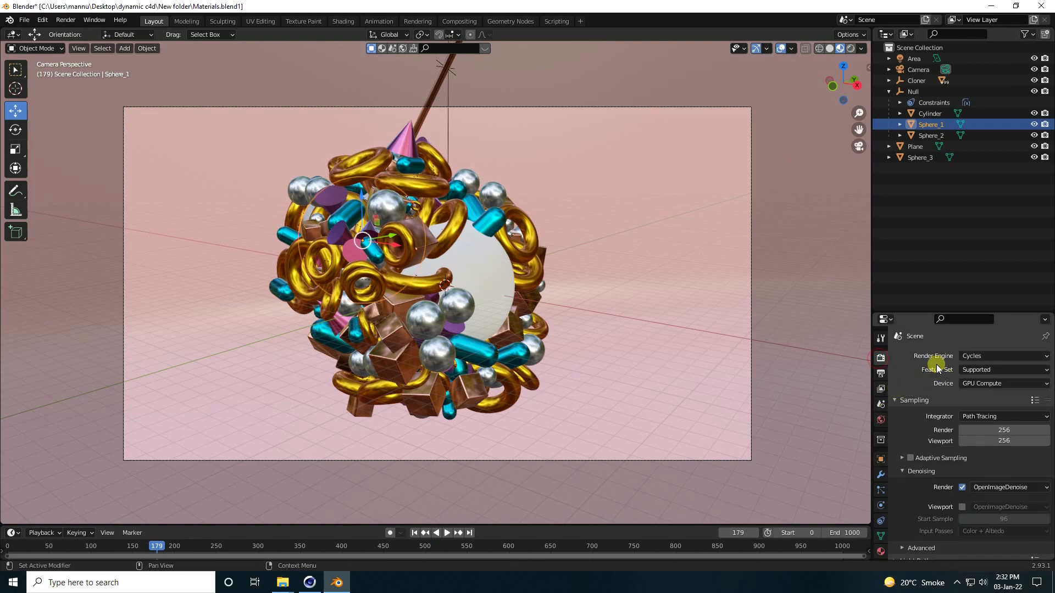
left_click(966, 355)
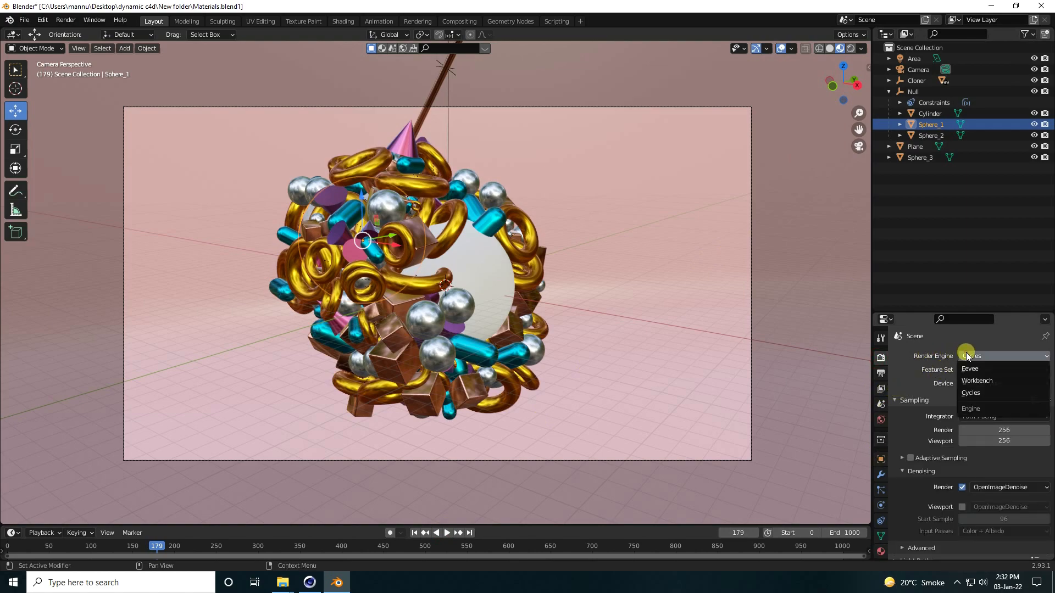
left_click(975, 401)
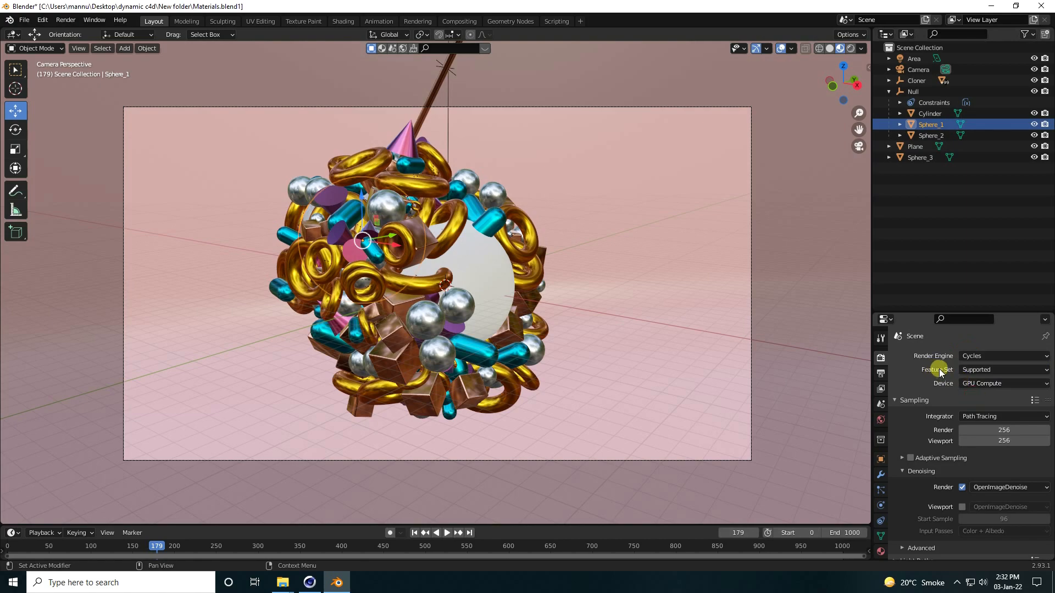
left_click(976, 383)
left_click(975, 409)
left_click(1014, 489)
left_click(988, 522)
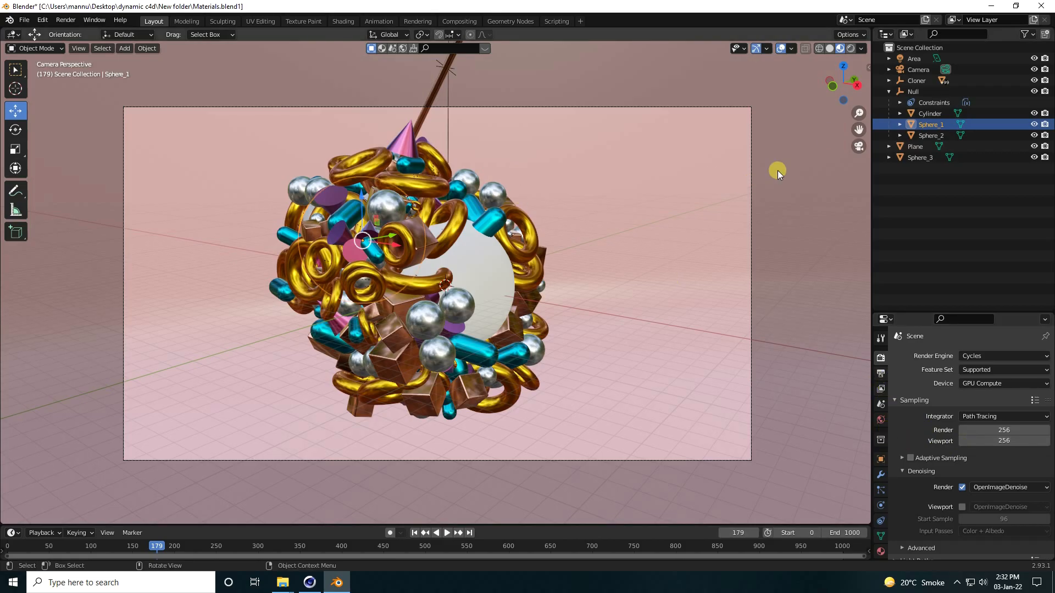
Preview the camera view in rendered shading and return to material preview shading.
left_click(851, 48)
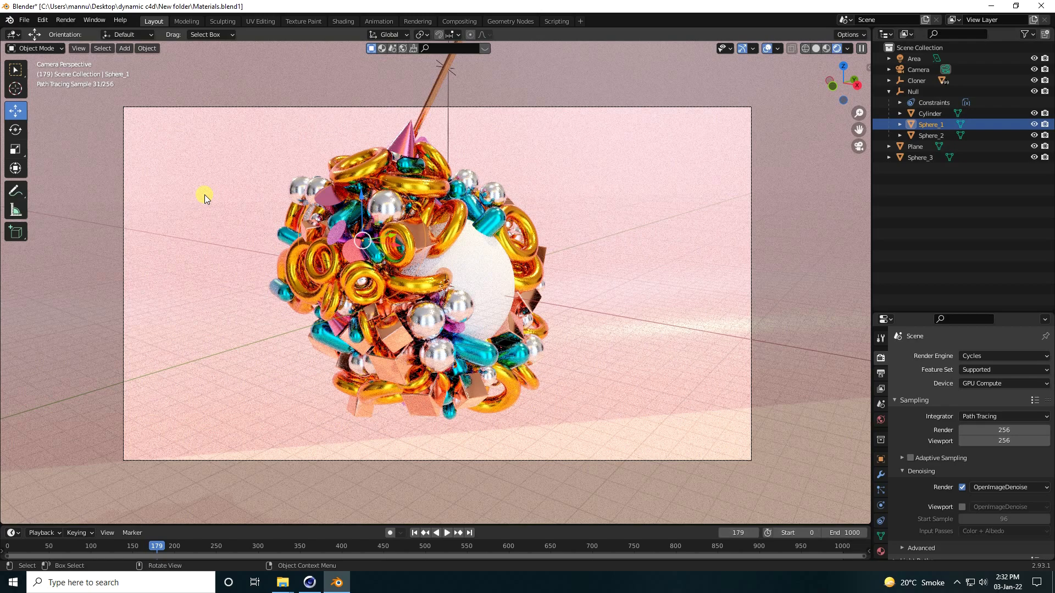
left_click(826, 49)
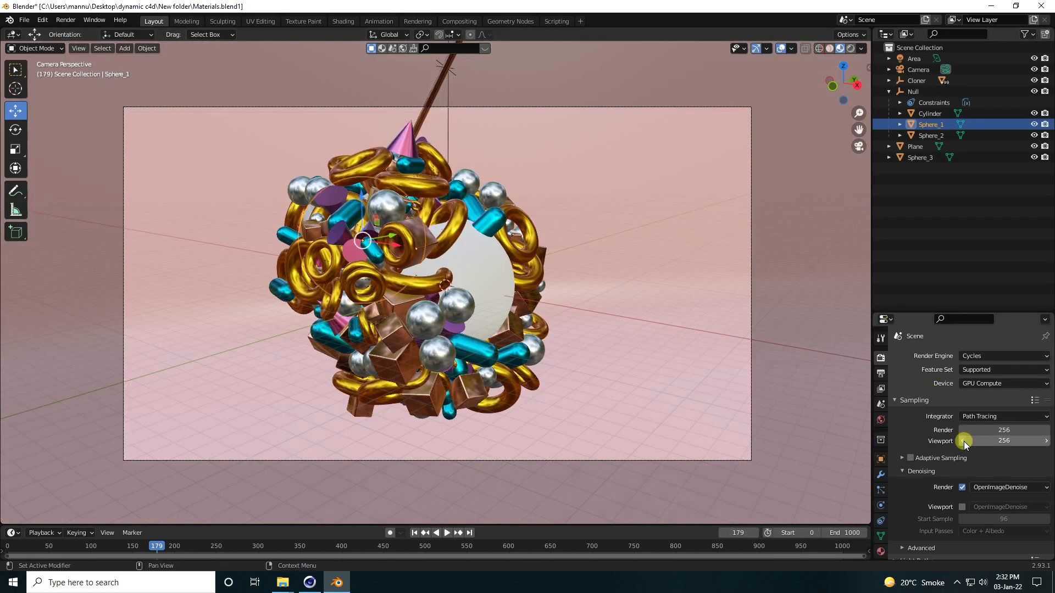
Create a folder named ren inside the Desktop's try folder and set the render output path to try\1 on the Desktop.
left_click(881, 374)
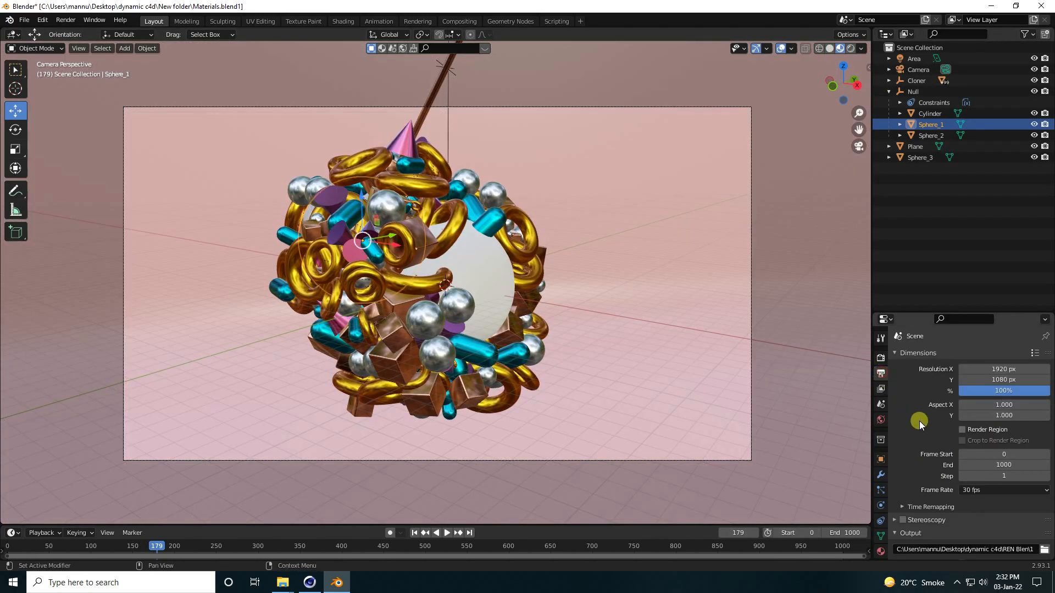
scroll(916, 456, "down", 2)
scroll(916, 459, "down", 1)
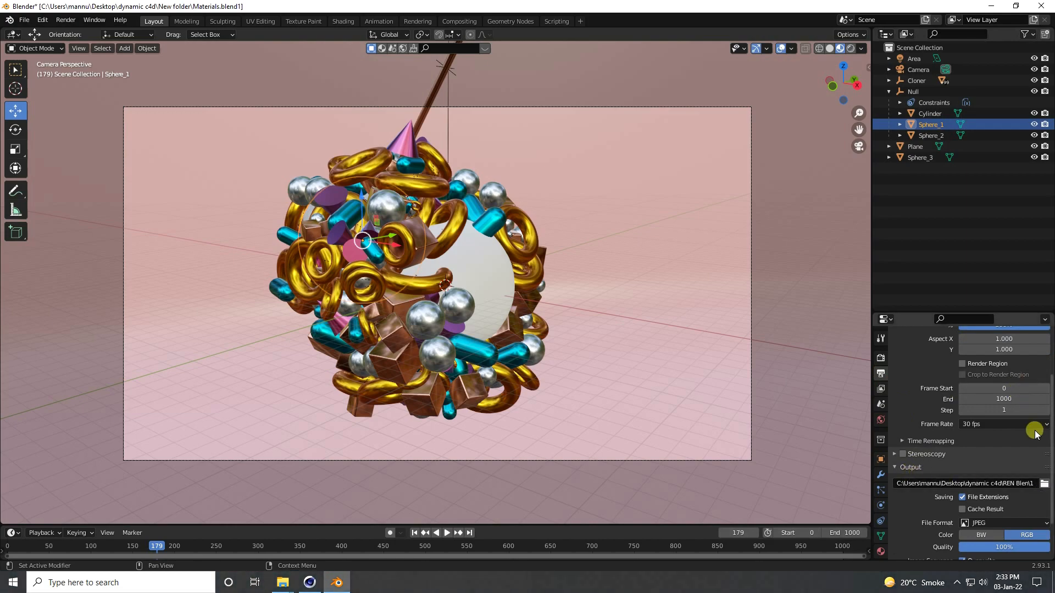
left_click(1044, 484)
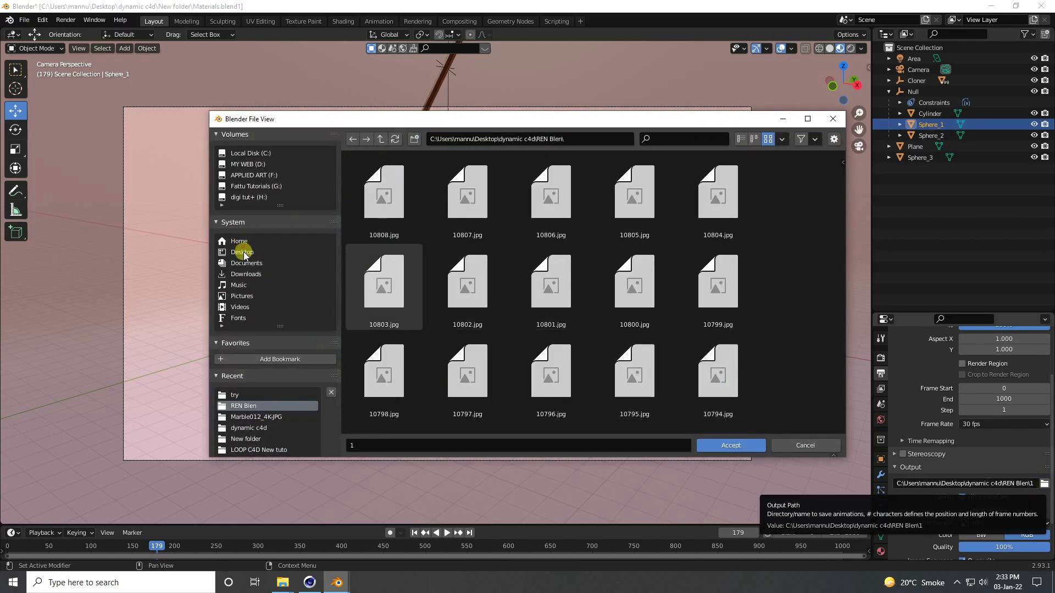
left_click(244, 252)
double_click(369, 189)
right_click(429, 284)
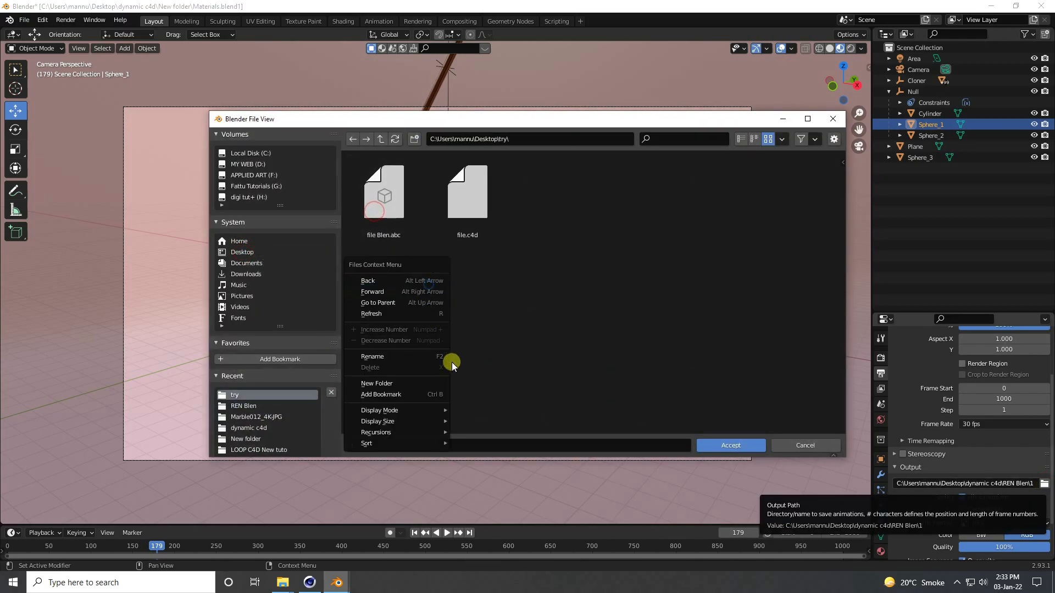
left_click(399, 382)
type("ren")
double_click(374, 188)
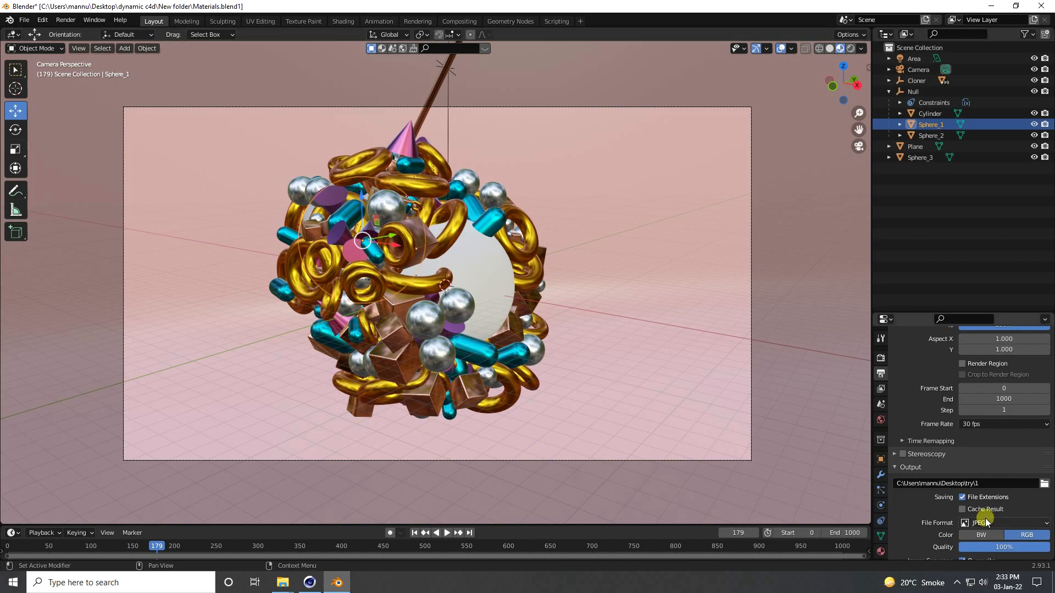
scroll(934, 516, "down", 2)
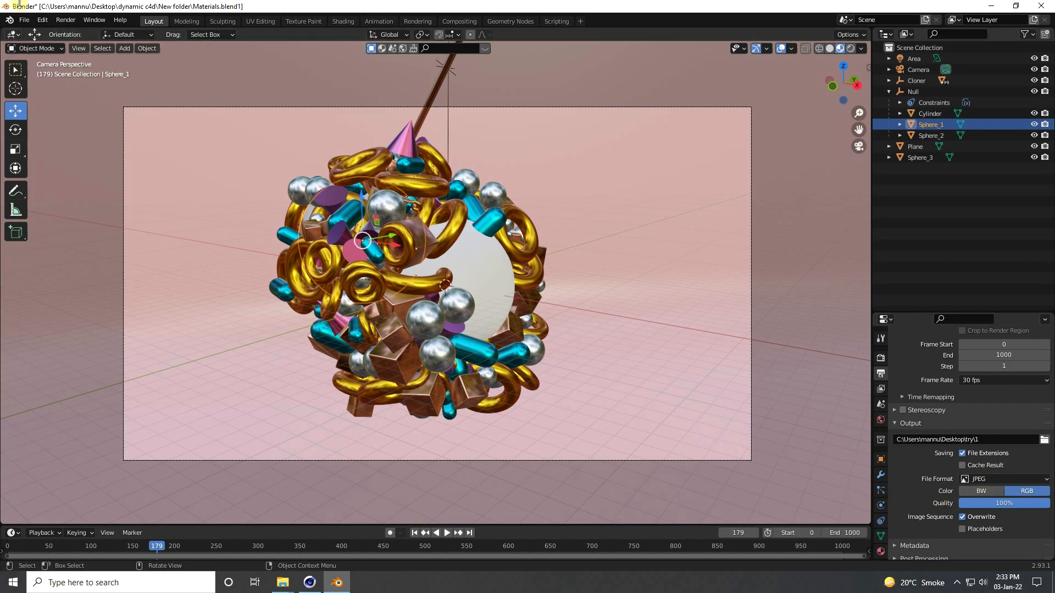
left_click(66, 19)
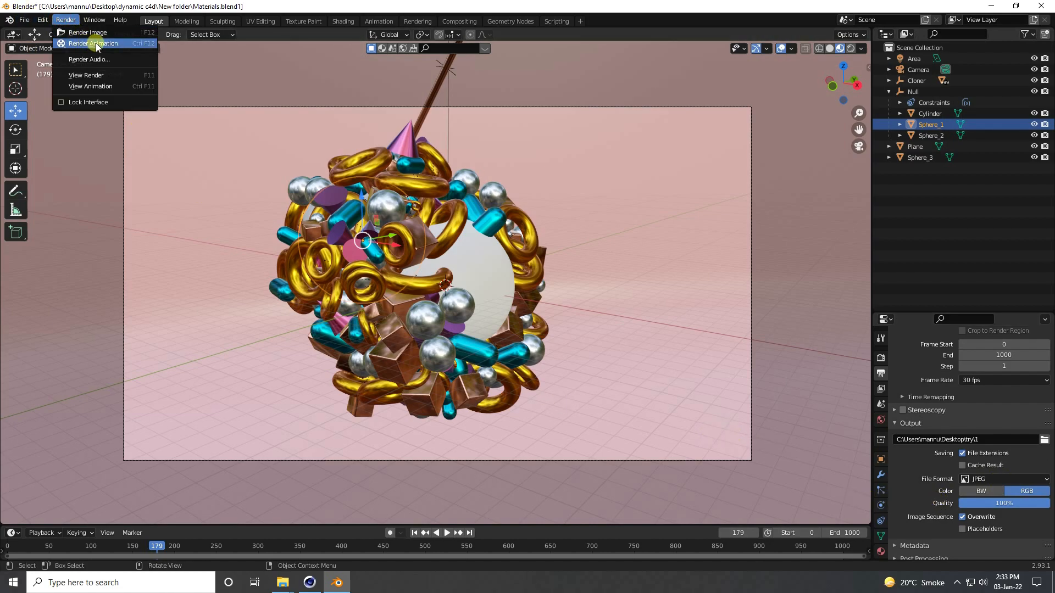
left_click(95, 43)
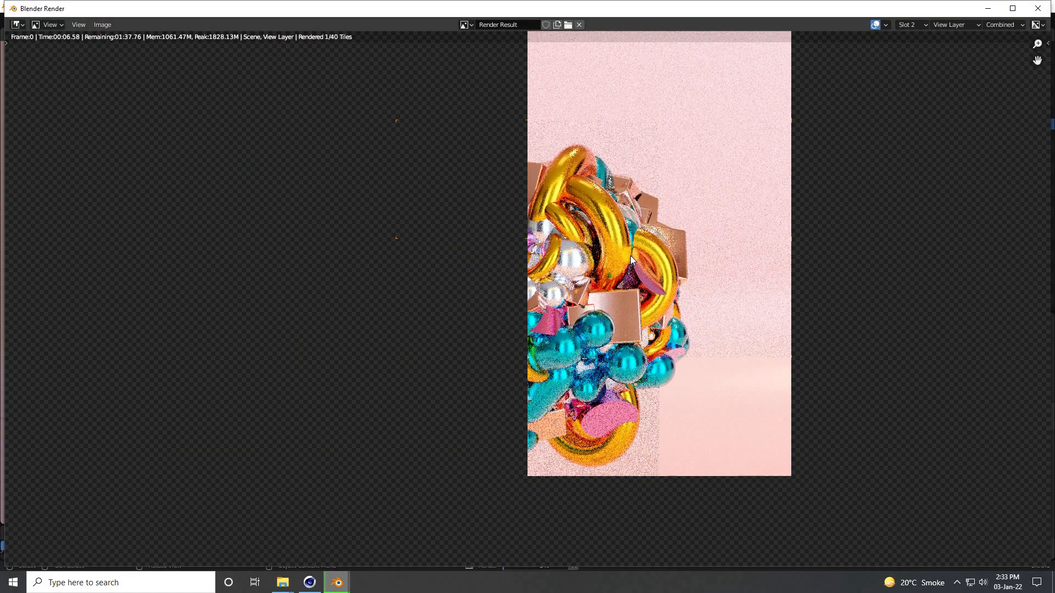
left_click(422, 298)
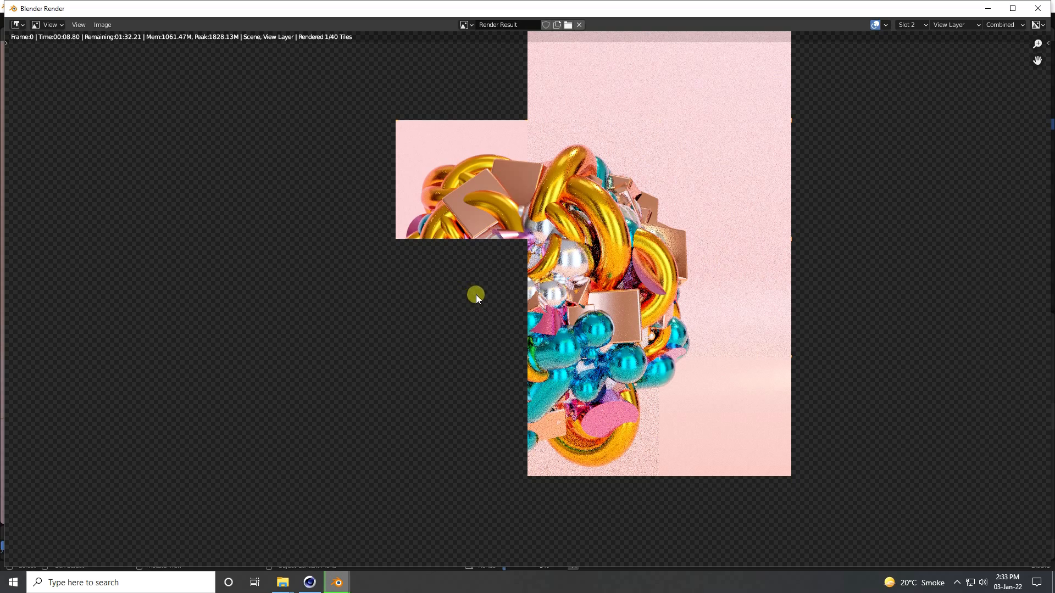
left_click(1037, 8)
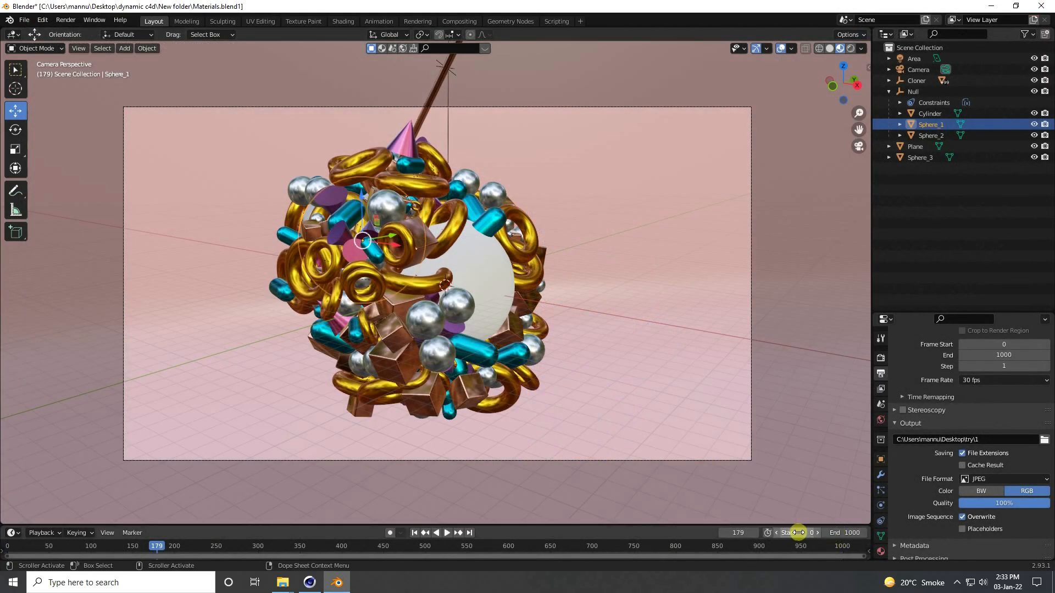
Set the current frame to 0 and start rendering the full animation.
left_click_drag(793, 532, 740, 533)
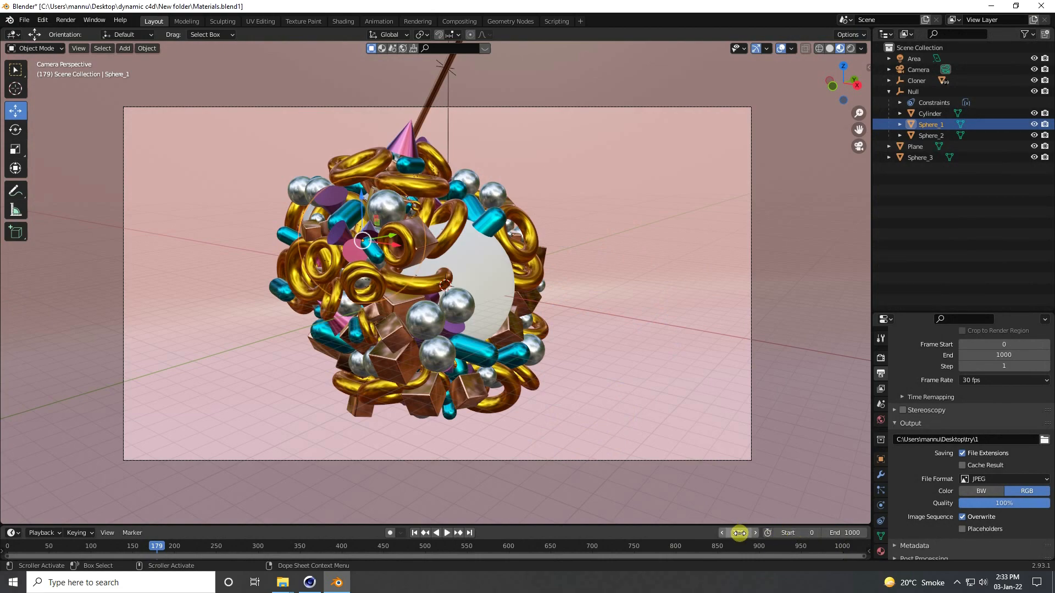
key("Return")
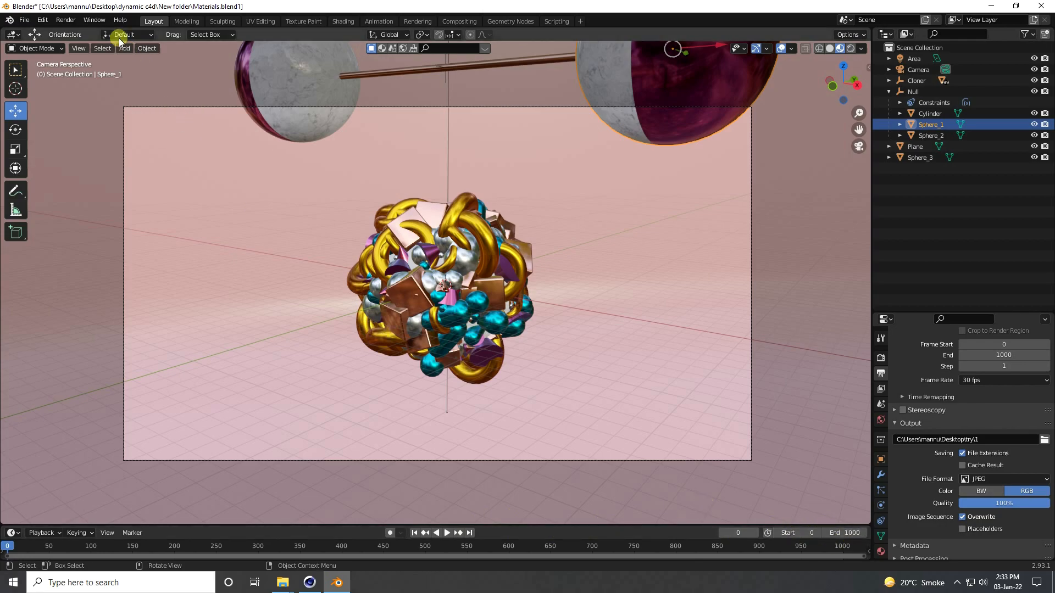
left_click(72, 22)
left_click(82, 43)
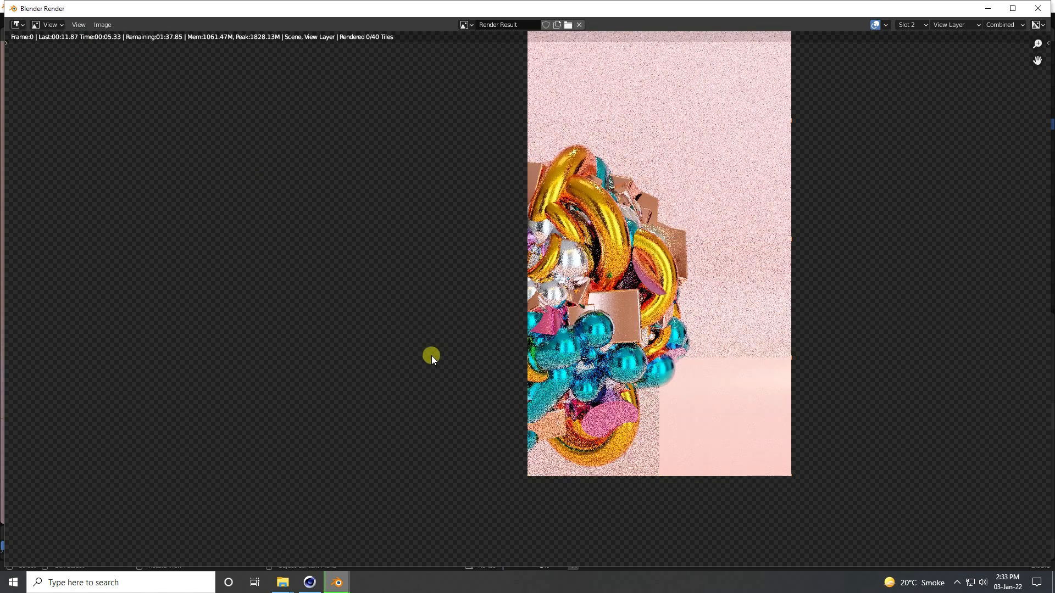